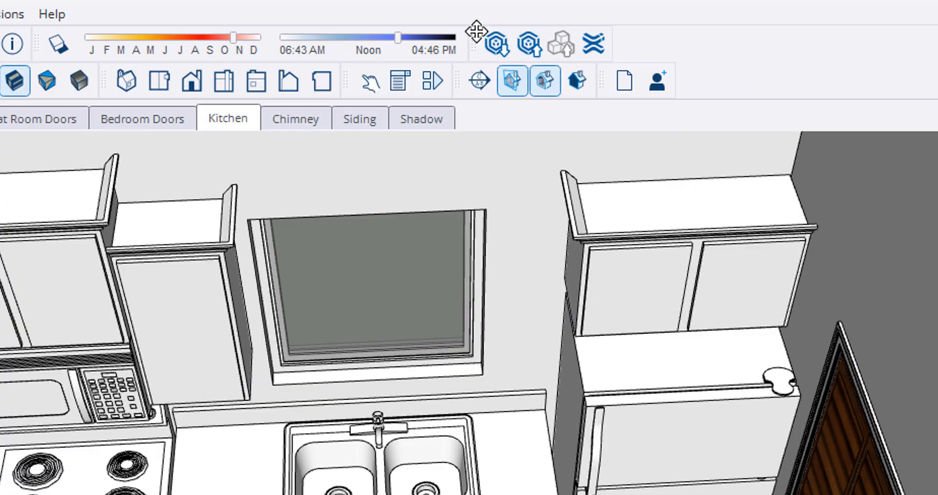
# - Search 3D Warehouse for "Formica Solid Surfacing" models and enlarge the results window
pyautogui.click(493, 46)
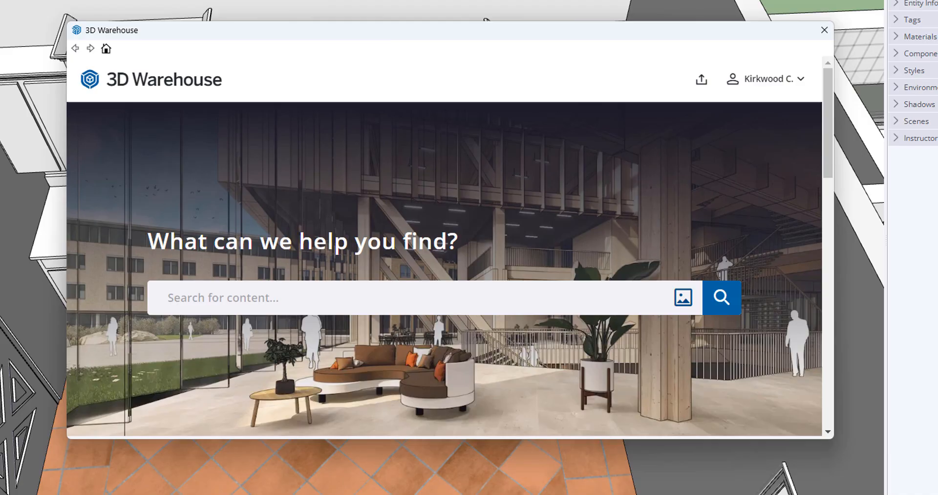
pyautogui.write('Fo')
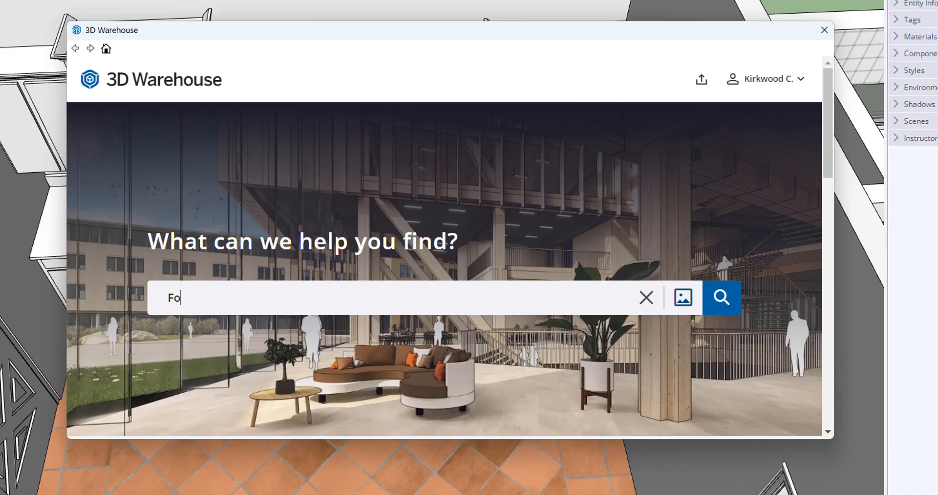
pyautogui.write('rmica Solid Surfacing')
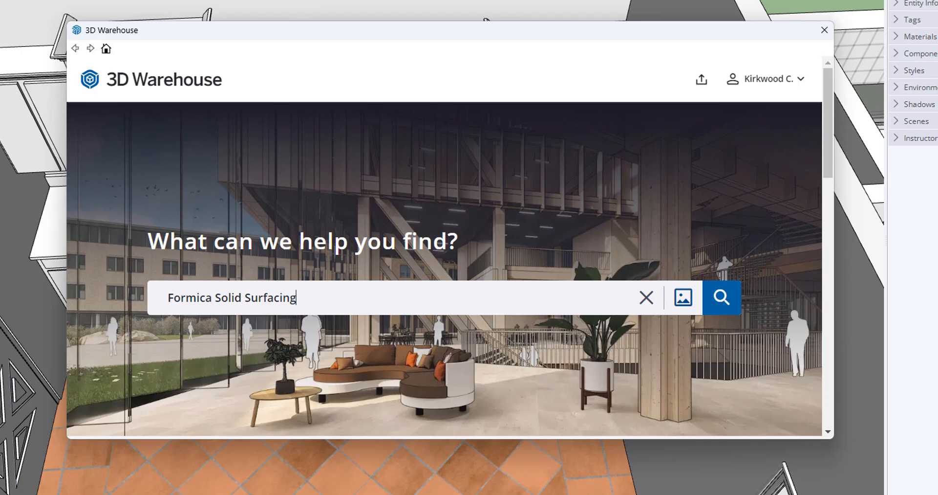
pyautogui.click(710, 300)
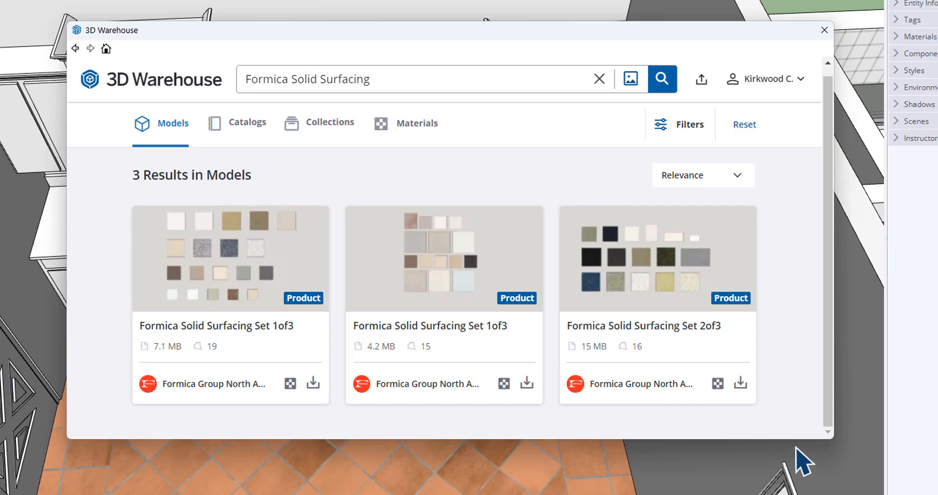
pyautogui.moveTo(788, 438); pyautogui.dragTo(795, 492)
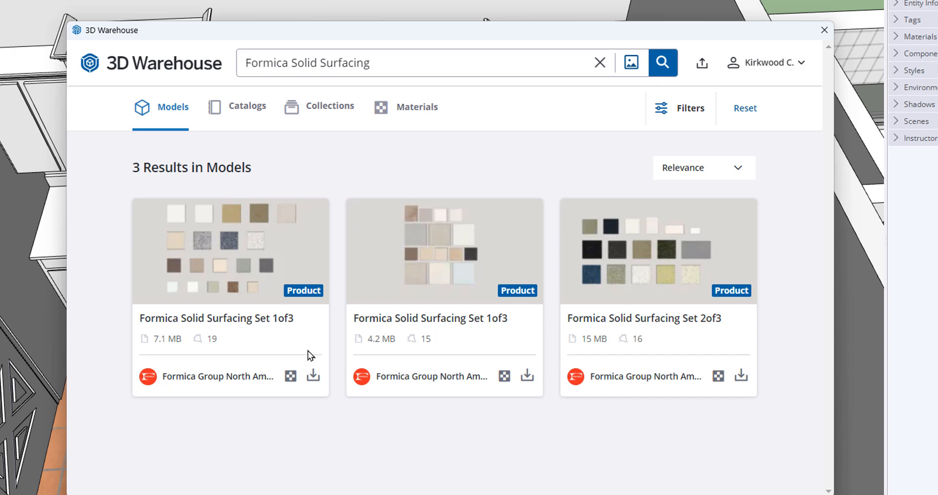
# - Load the 7.1 MB Formica Solid Surfacing Set 1of3 directly into the model and place it on the ground outside the kitchen wall
pyautogui.click(313, 378)
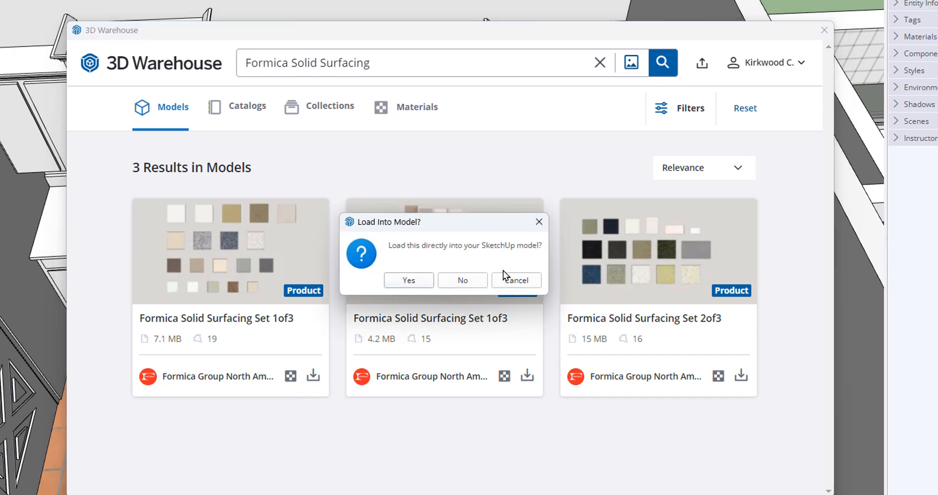
pyautogui.click(411, 280)
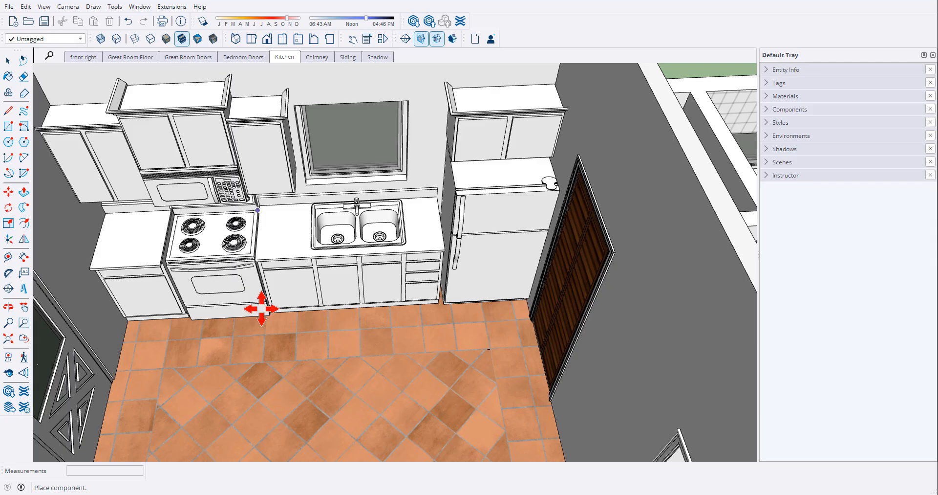
pyautogui.scroll(-3, 262, 308)
pyautogui.moveTo(312, 331)
pyautogui.mouseDown(button='middle')
pyautogui.moveTo(397, 313)
pyautogui.moveTo(356, 281)
pyautogui.moveTo(332, 285)
pyautogui.mouseUp(button='middle')
pyautogui.scroll(-3, 333, 285)
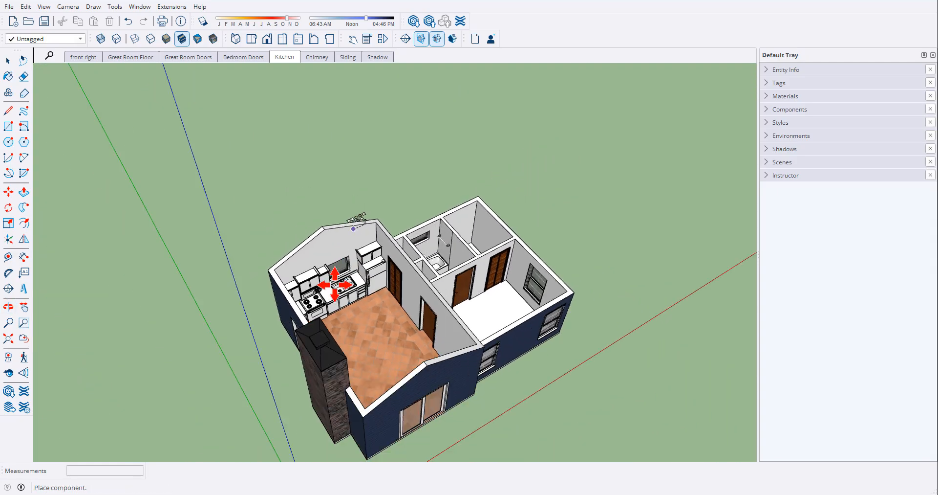
pyautogui.scroll(2, 311, 298)
pyautogui.click(220, 336)
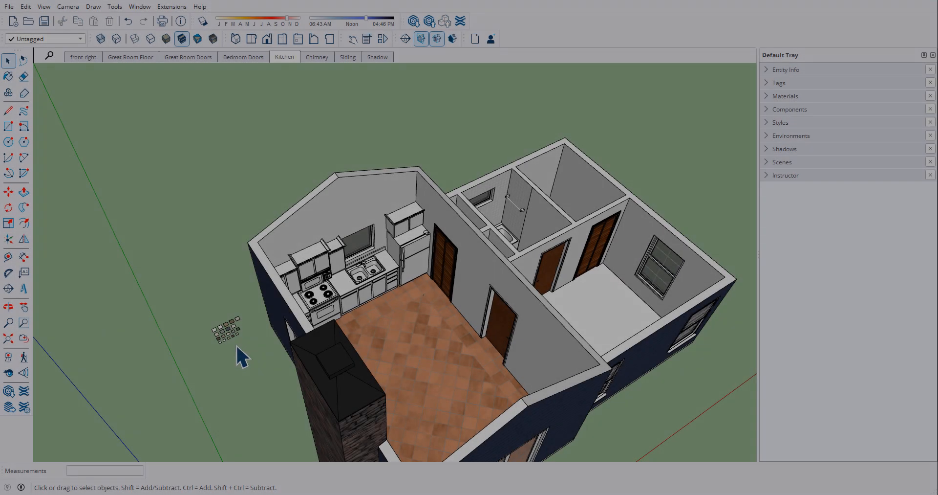
# - Inspect the placed solid surfacing swatches, and bring up the Materials browser with its collection options
pyautogui.scroll(5, 225, 342)
pyautogui.scroll(10, 225, 344)
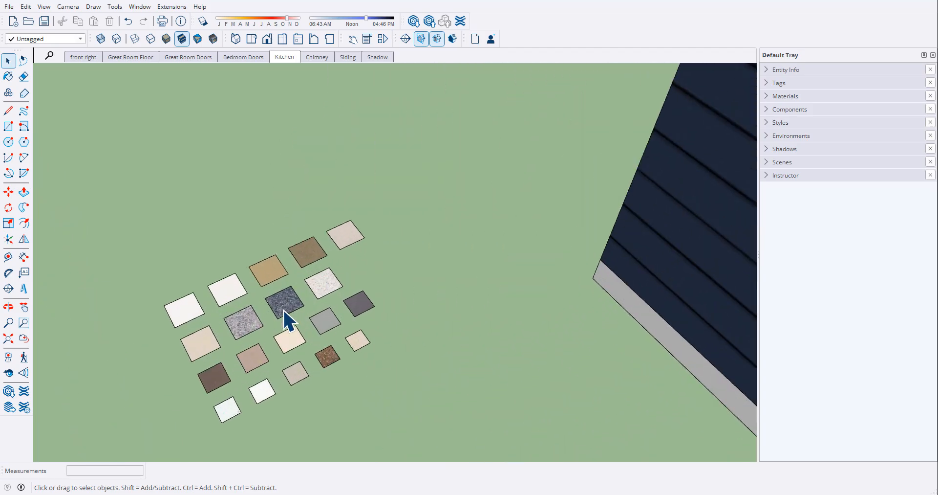
pyautogui.scroll(3, 283, 274)
pyautogui.scroll(-3, 289, 256)
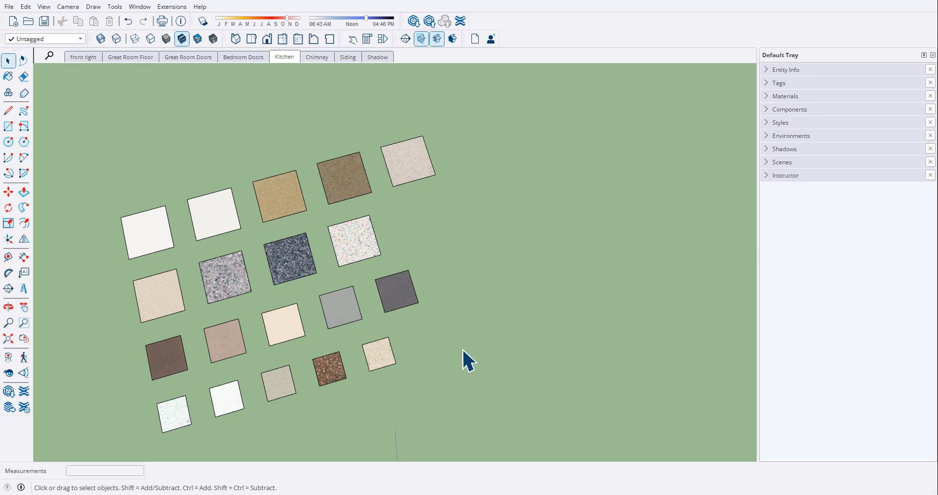
pyautogui.scroll(-8, 184, 333)
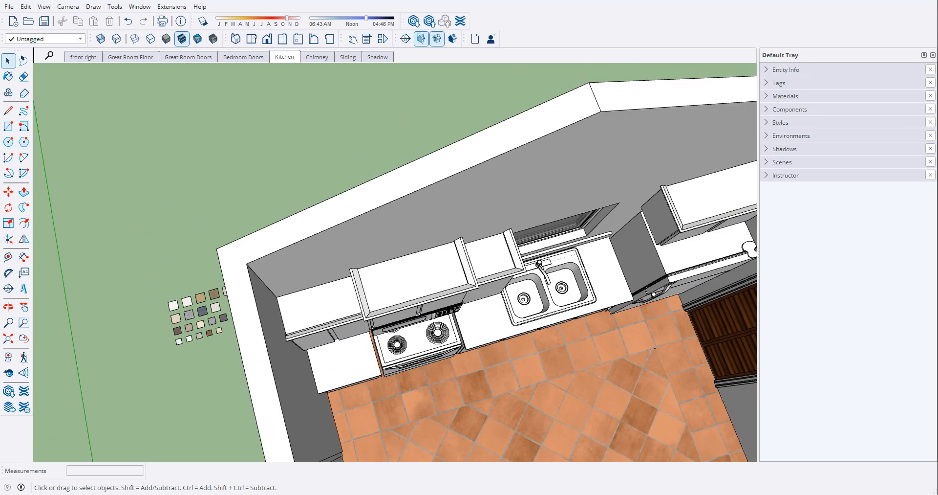
pyautogui.click(796, 109)
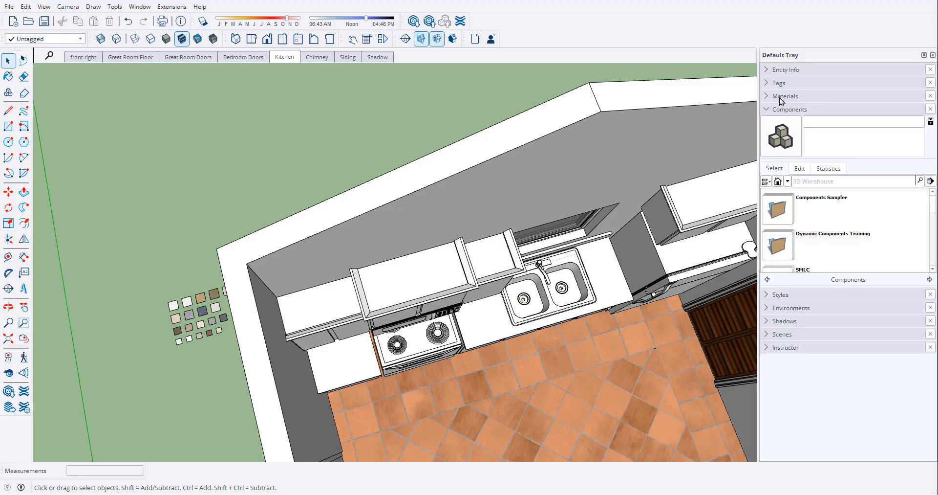
pyautogui.click(774, 97)
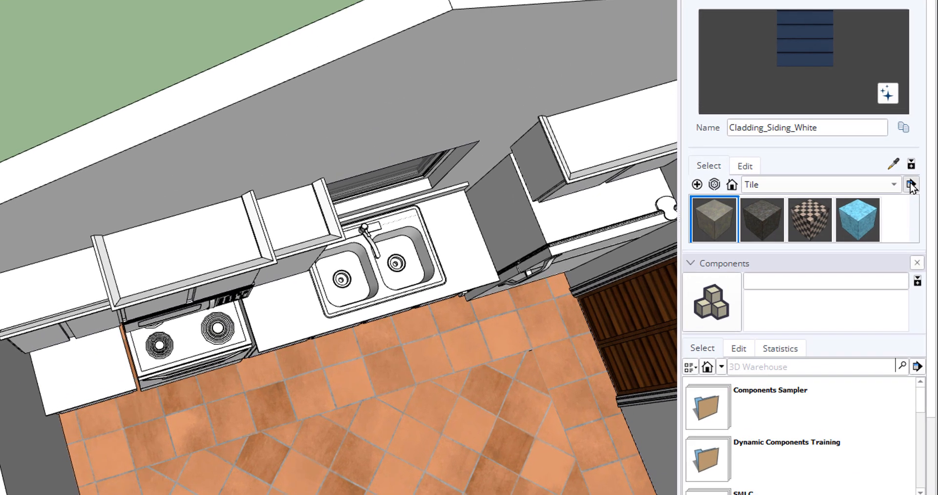
pyautogui.click(911, 185)
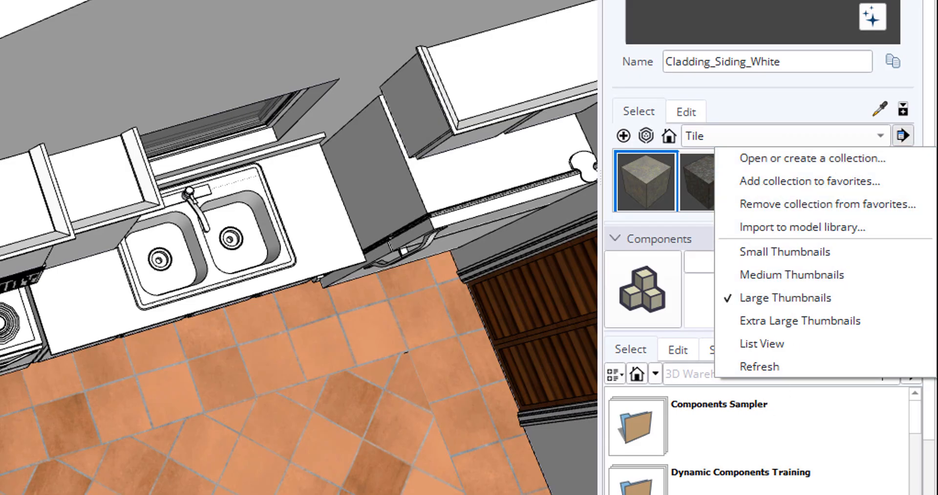
pyautogui.click(31, 377)
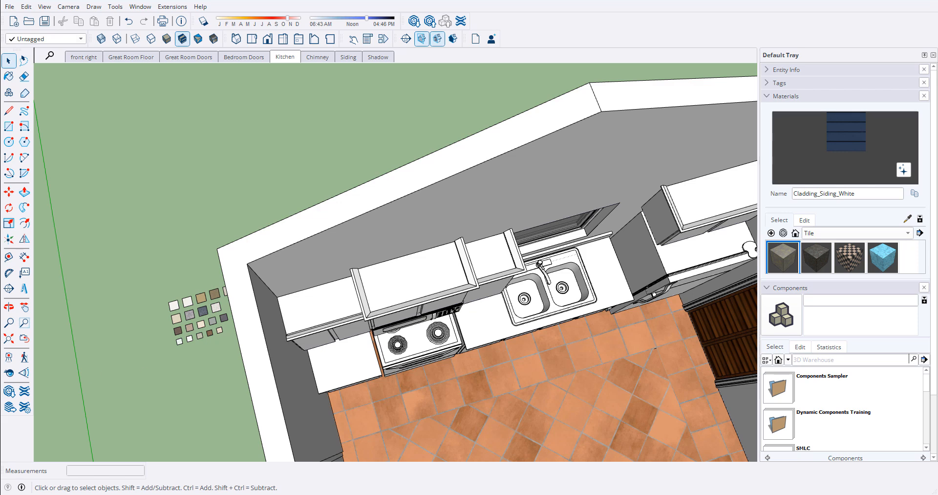
# - Sample the 715 gothic cornerstone material from the dark blue speckled swatch
pyautogui.scroll(8, 176, 342)
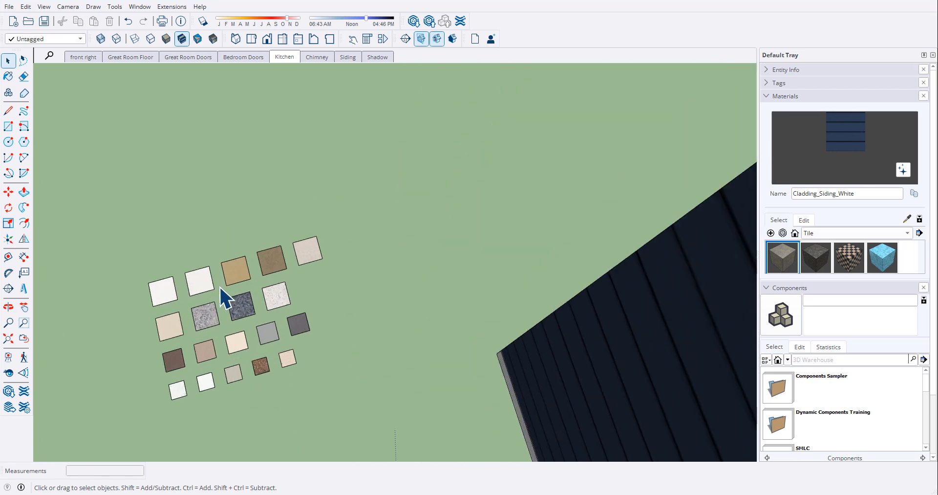
pyautogui.scroll(1, 223, 296)
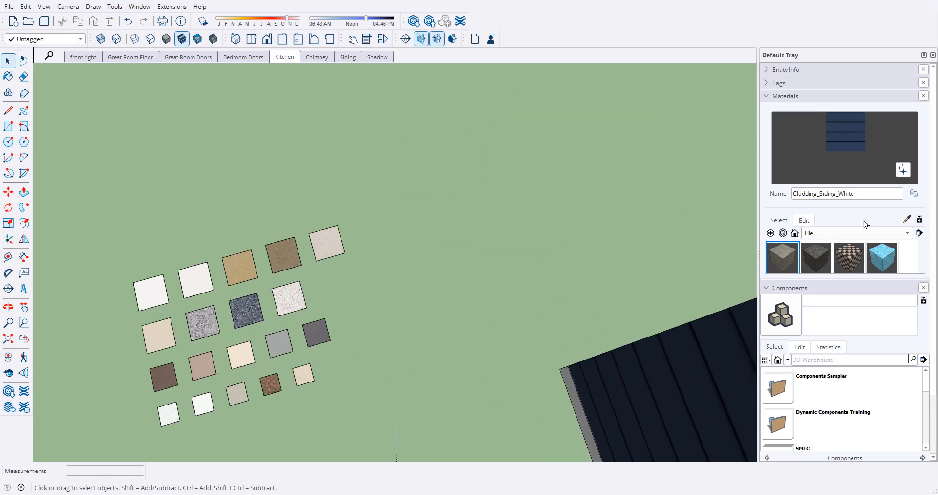
pyautogui.click(907, 219)
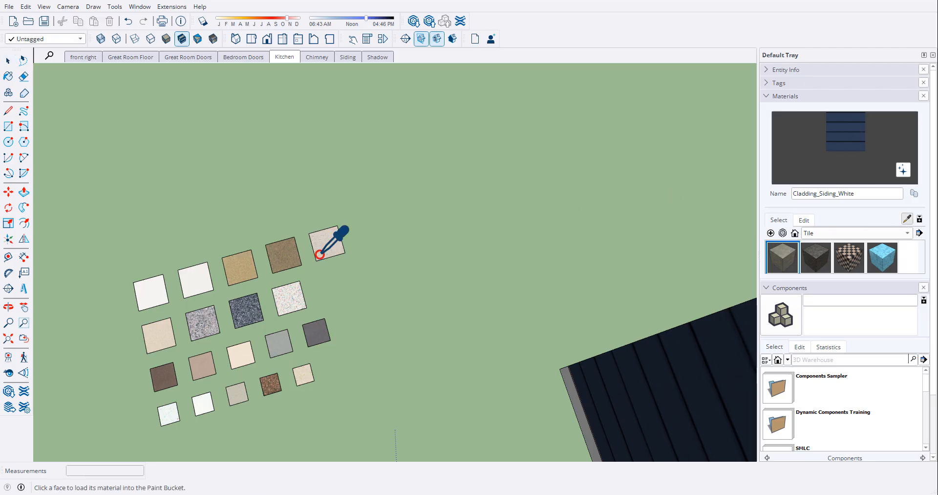
pyautogui.click(249, 313)
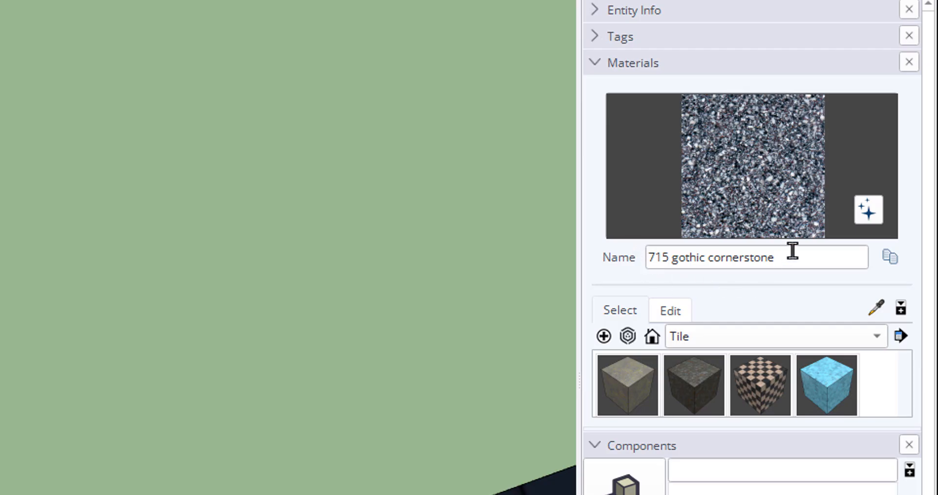
# - Sample the 307 spanish paprika mist and 103-frost swatches for comparison, and pick 715 gothic cornerstone again
pyautogui.click(876, 307)
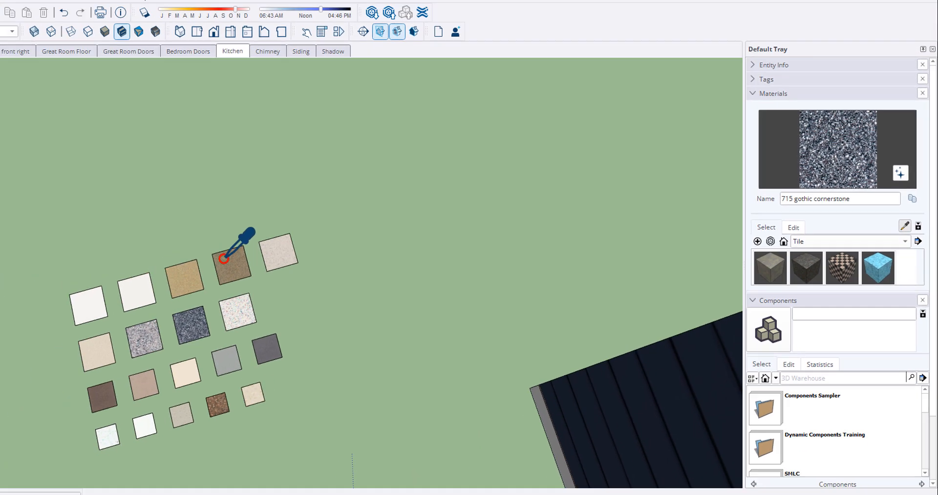
pyautogui.click(223, 258)
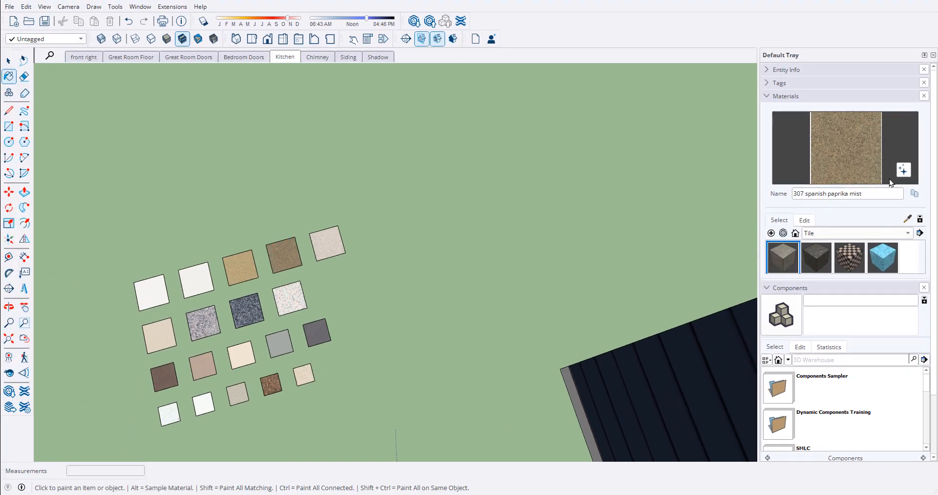
pyautogui.click(908, 219)
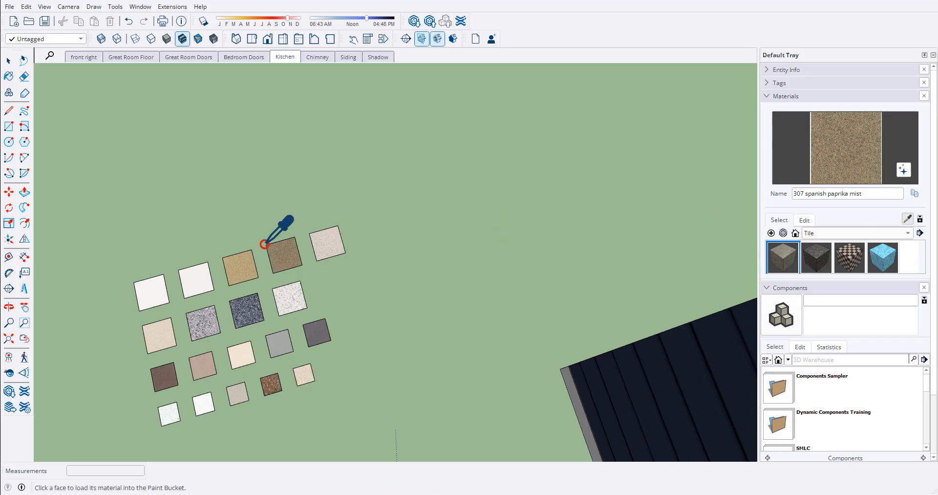
pyautogui.click(201, 276)
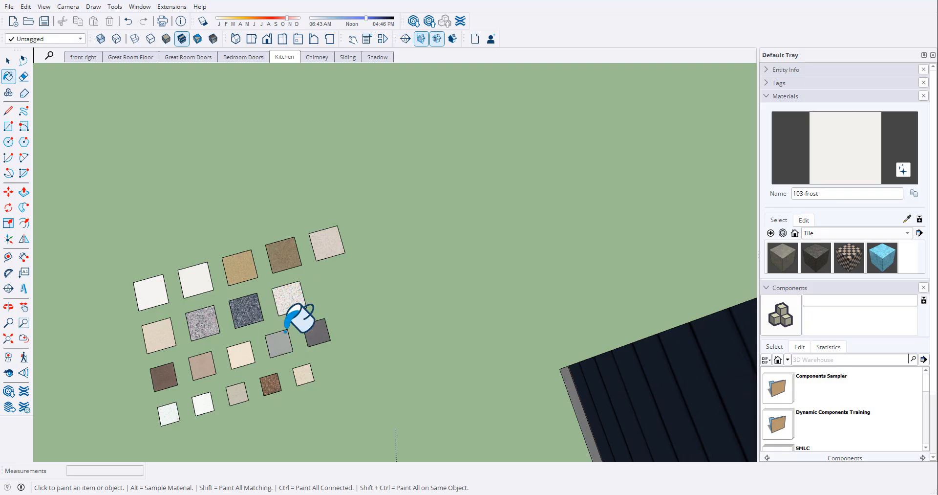
pyautogui.click(907, 220)
pyautogui.click(247, 308)
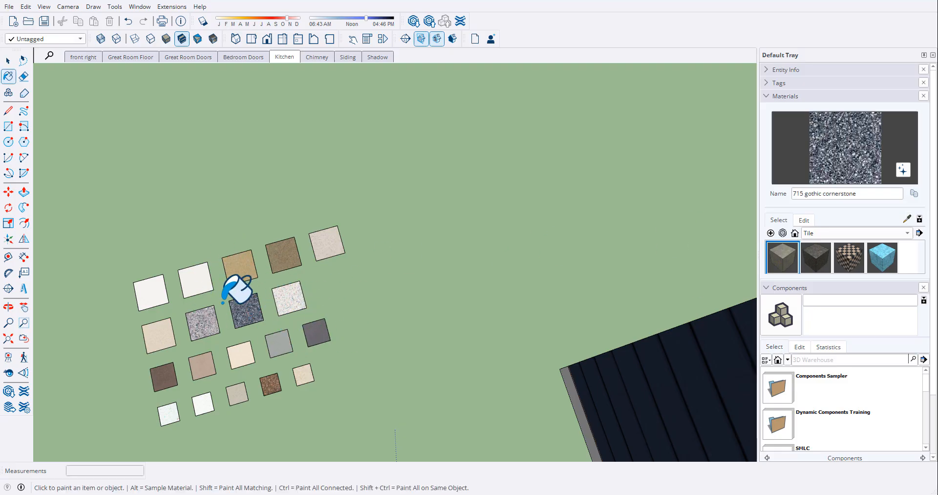
# - Try painting the whole kitchen cabinet group with 715 gothic cornerstone, and undo the paint
pyautogui.scroll(-6, 205, 337)
pyautogui.moveTo(178, 331)
pyautogui.mouseDown(button='middle')
pyautogui.moveTo(292, 384)
pyautogui.moveTo(266, 328)
pyautogui.mouseUp(button='middle')
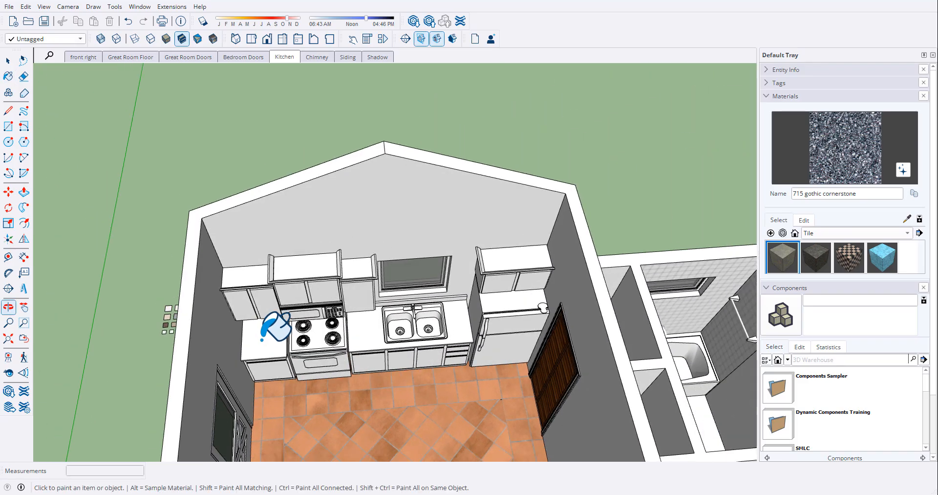
pyautogui.click(373, 335)
pyautogui.scroll(6, 386, 327)
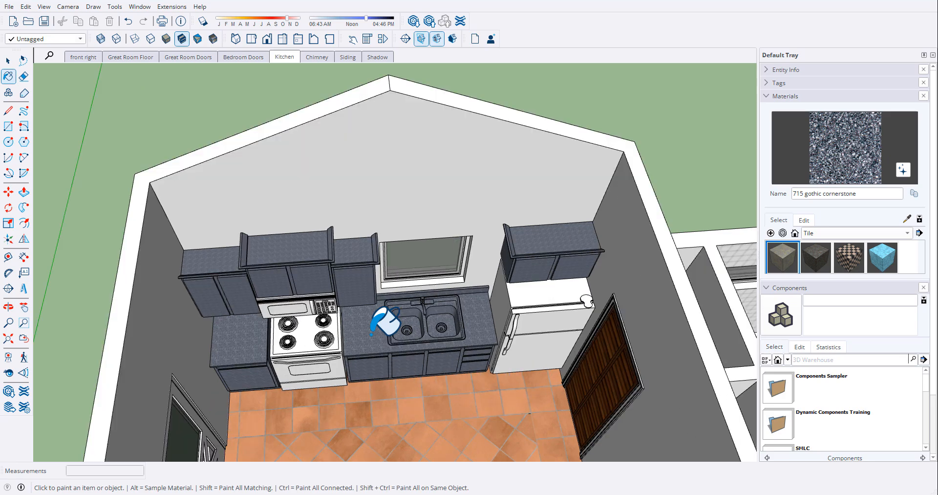
pyautogui.moveTo(419, 377)
pyautogui.mouseDown(button='middle')
pyautogui.moveTo(368, 342)
pyautogui.moveTo(315, 286)
pyautogui.mouseUp(button='middle')
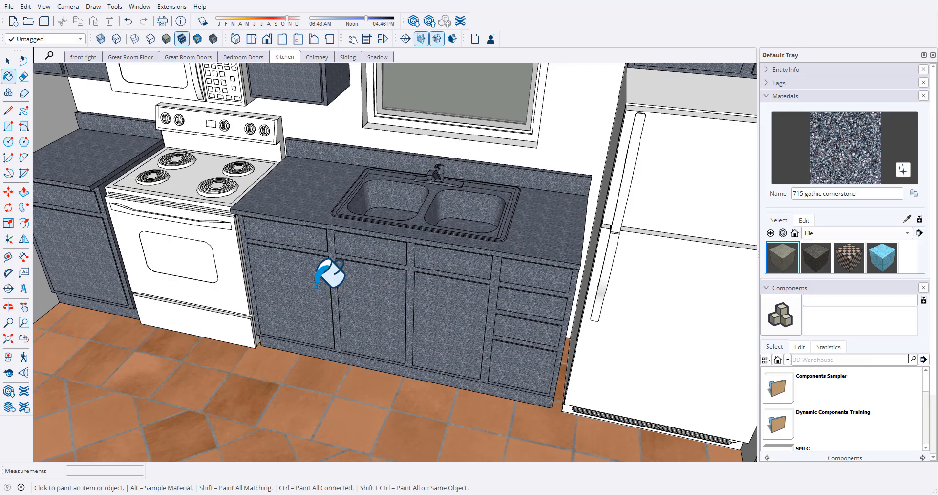
pyautogui.click(127, 24)
# - Open the kitchen cabinet group for editing with the Select tool
pyautogui.scroll(-5, 373, 310)
pyautogui.moveTo(373, 310); pyautogui.dragTo(526, 325, button='middle')
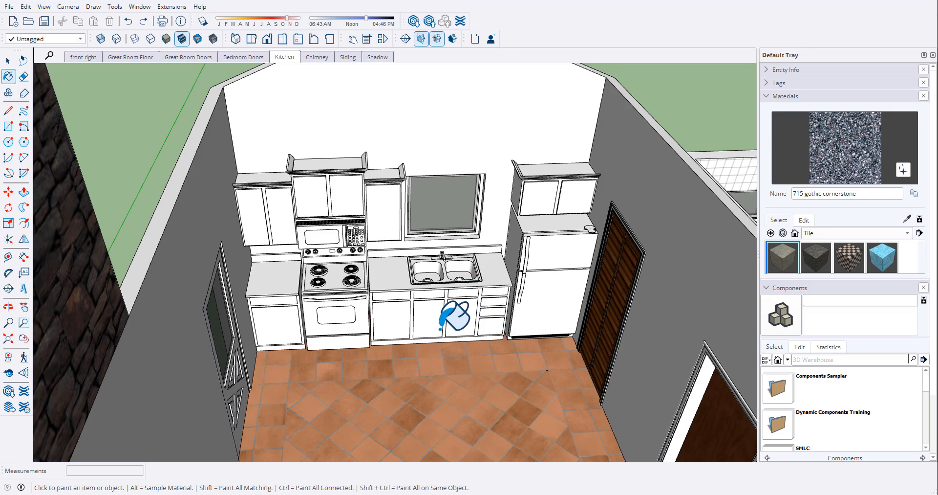
pyautogui.press('space')
pyautogui.scroll(3, 419, 273)
pyautogui.moveTo(414, 280); pyautogui.dragTo(383, 327, button='middle')
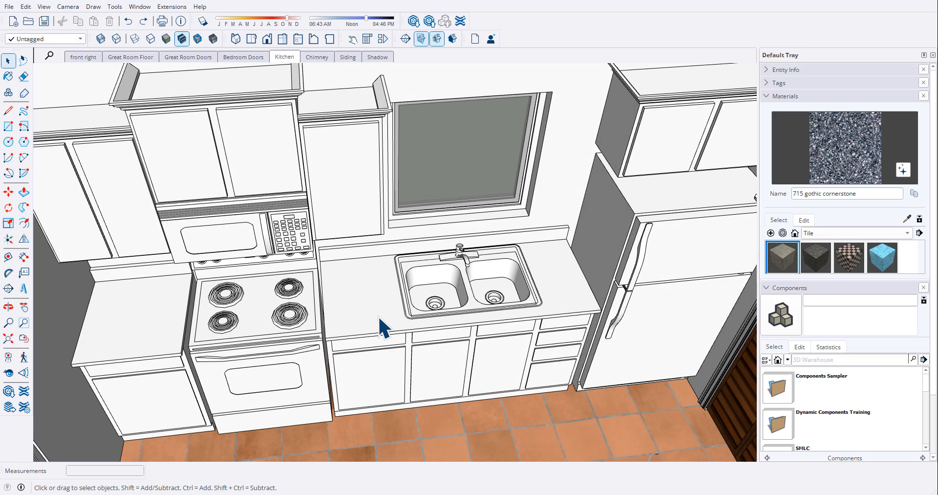
pyautogui.scroll(2, 380, 318)
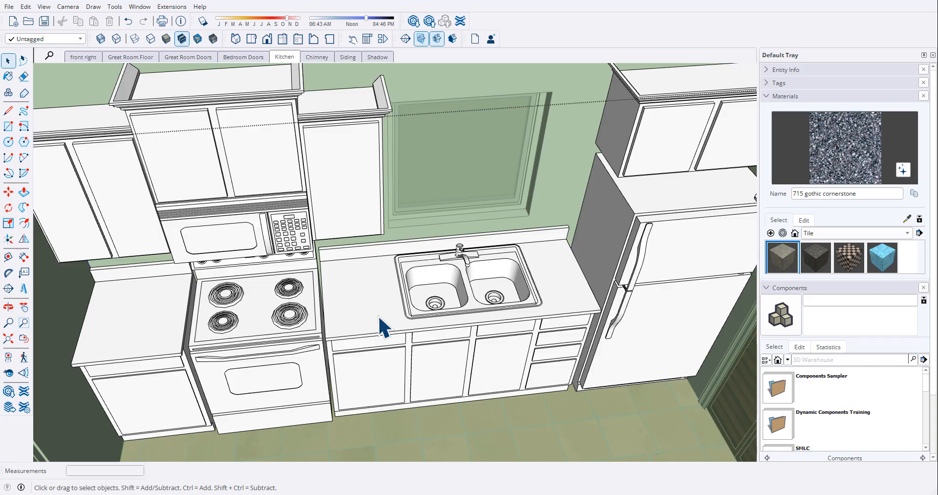
# - Select the base cabinets and countertop in turn to tell them apart, and open the nested countertop group for editing
pyautogui.click(379, 318)
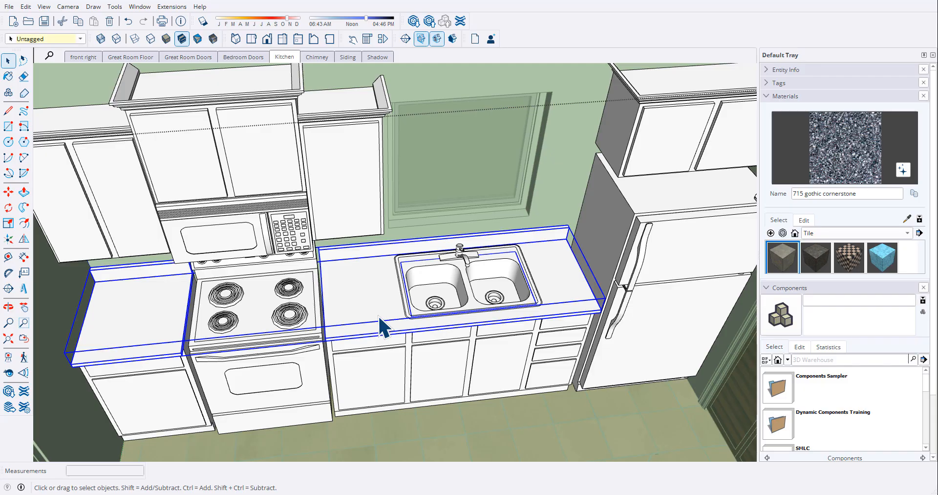
pyautogui.click(433, 367)
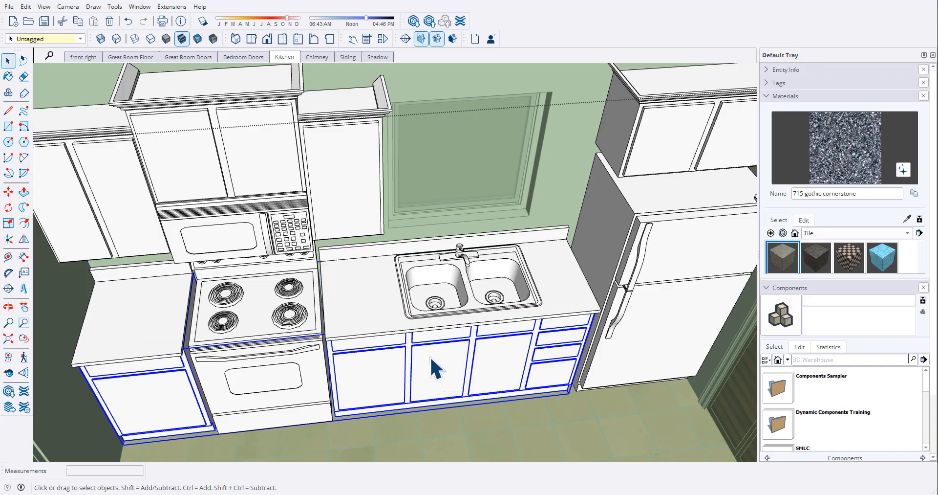
pyautogui.click(391, 325)
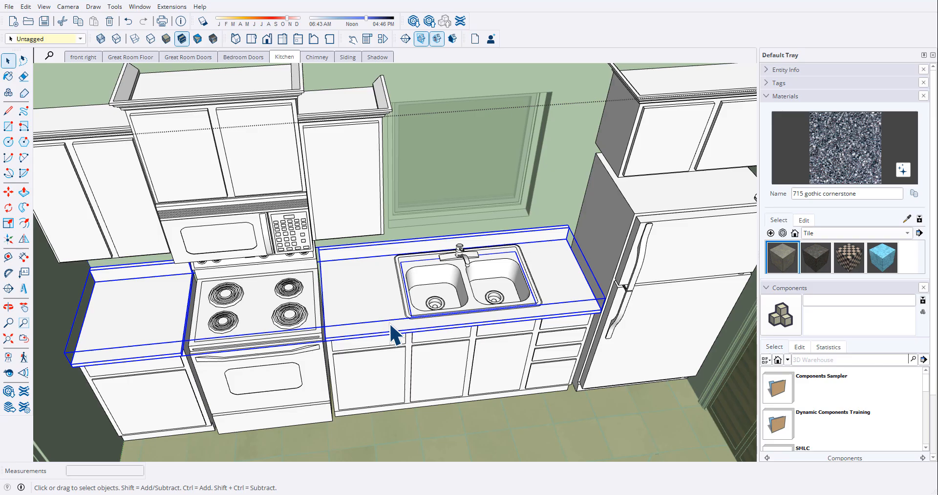
pyautogui.doubleClick(391, 325)
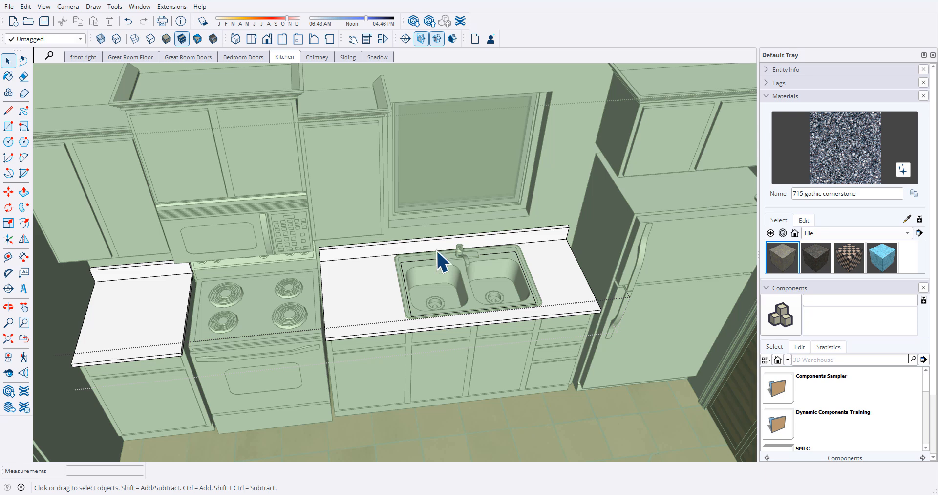
# - Paint the tops, backsplashes and front edges of both countertop sections with 715 gothic cornerstone, and leave the group
pyautogui.press('b')
pyautogui.click(361, 292)
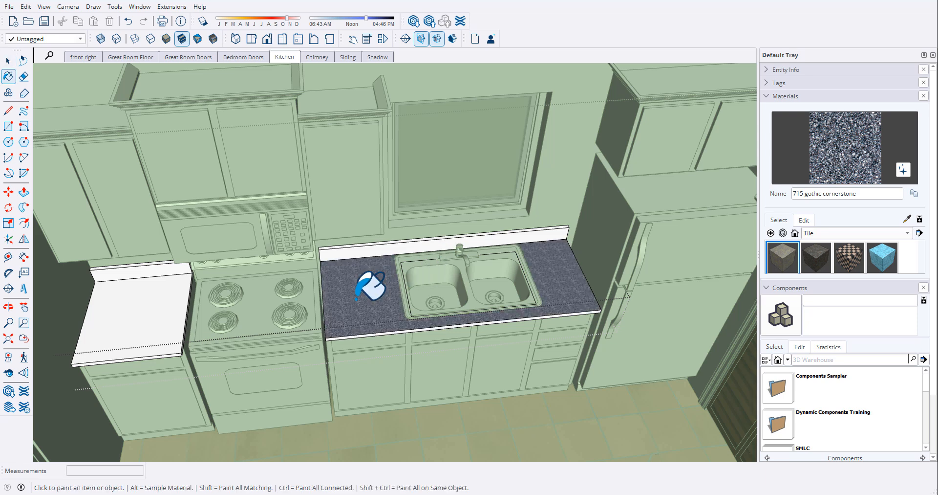
pyautogui.click(362, 254)
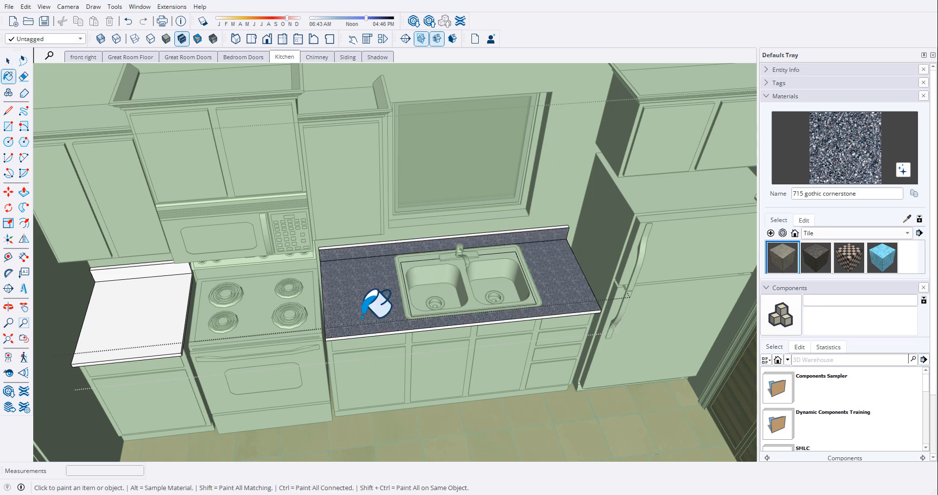
pyautogui.press('ctrl')
pyautogui.keyDown('ctrl'); pyautogui.click(156, 325); pyautogui.keyUp('ctrl')
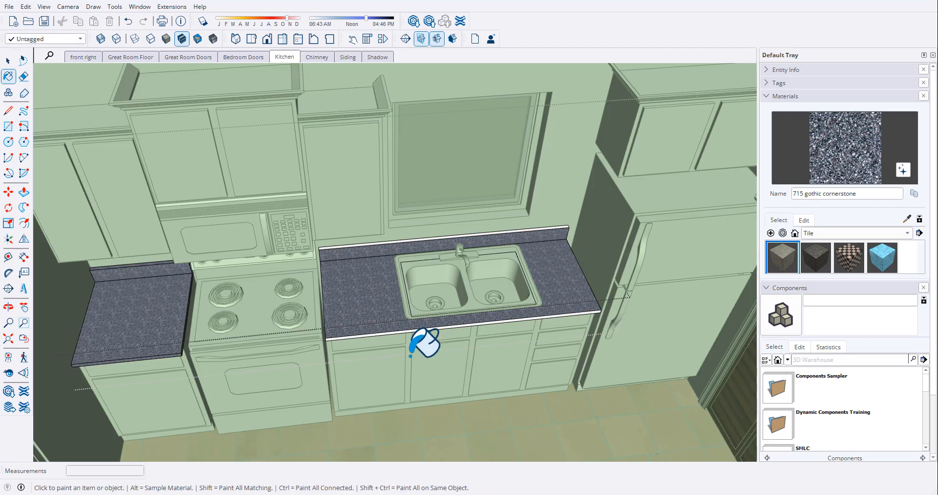
pyautogui.scroll(3, 413, 345)
pyautogui.keyDown('ctrl'); pyautogui.click(395, 322); pyautogui.keyUp('ctrl')
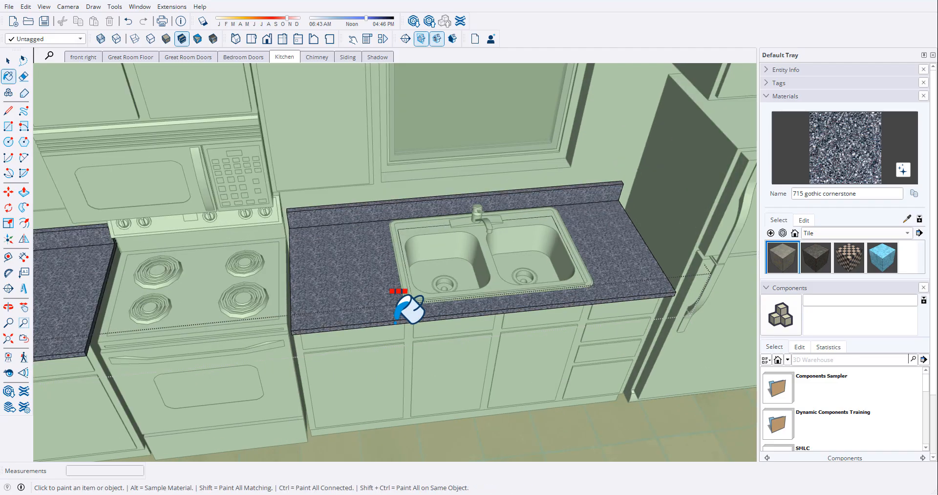
pyautogui.scroll(-5, 409, 310)
pyautogui.moveTo(411, 346); pyautogui.dragTo(418, 386, button='middle')
pyautogui.press('space')
# - Copy the kitchen component about 16' 9" away, out of the house and beside the material swatches
pyautogui.scroll(-3, 423, 395)
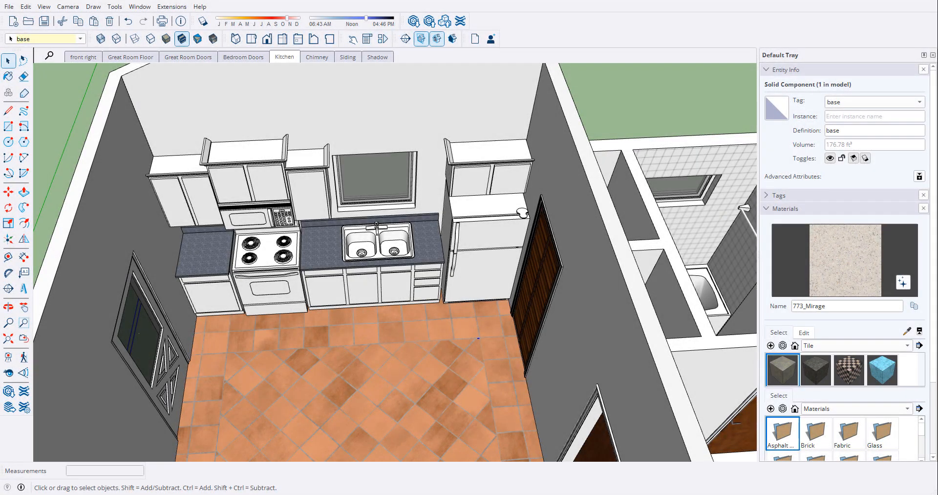
pyautogui.scroll(-6, 310, 346)
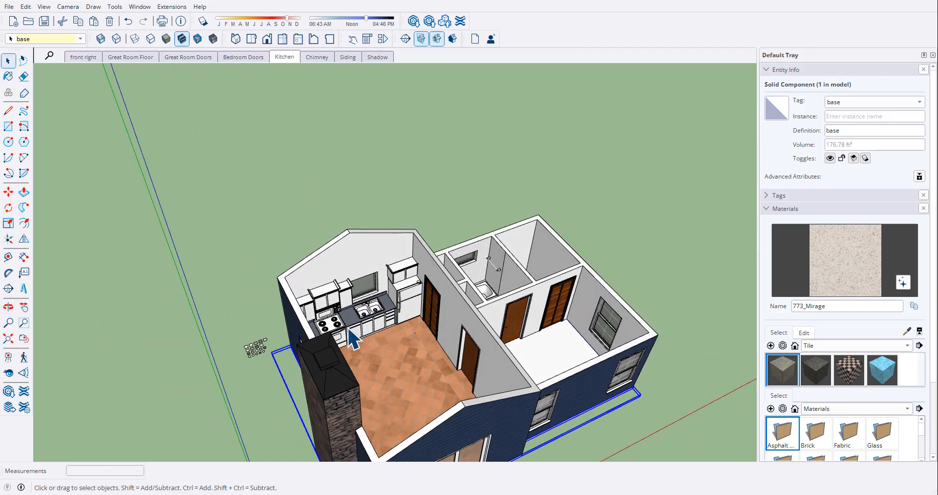
pyautogui.scroll(3, 354, 340)
pyautogui.click(361, 325)
pyautogui.press('m')
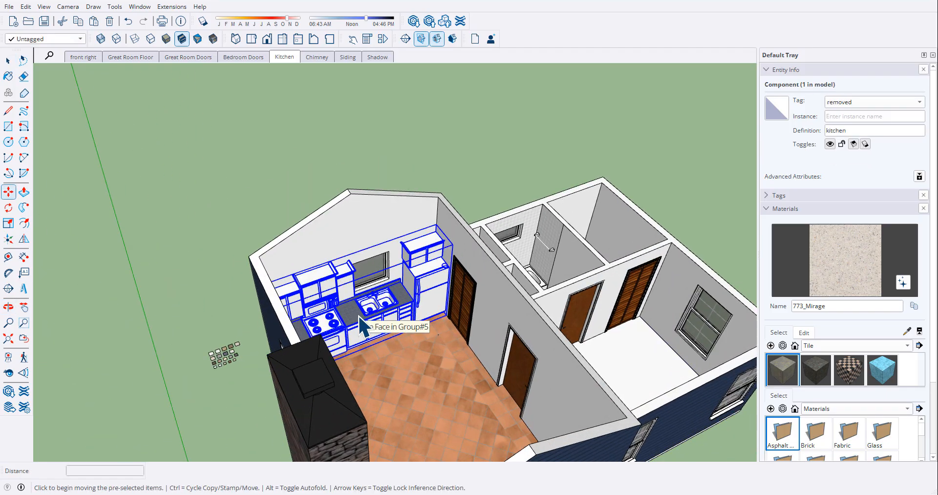
pyautogui.click(425, 383)
pyautogui.press('ctrl')
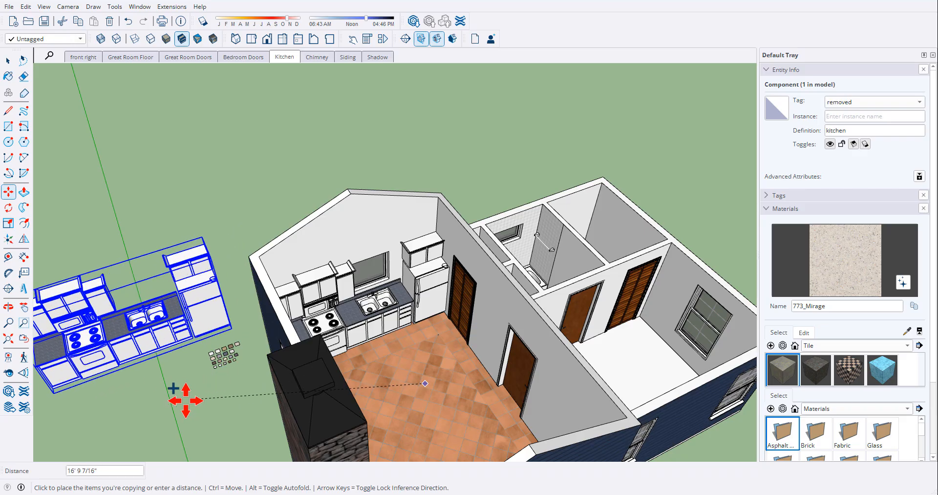
pyautogui.click(186, 400)
# - Clear the selection and sample 307 spanish paprika mist from its swatch beside the copied kitchen
pyautogui.scroll(-3, 465, 376)
pyautogui.scroll(4, 276, 370)
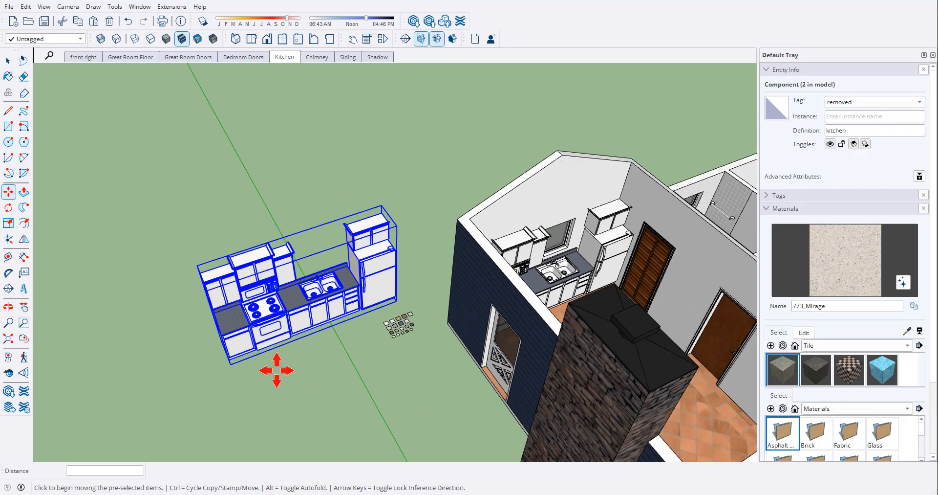
pyautogui.scroll(4, 331, 338)
pyautogui.press('space')
pyautogui.click(411, 330)
pyautogui.scroll(1, 517, 329)
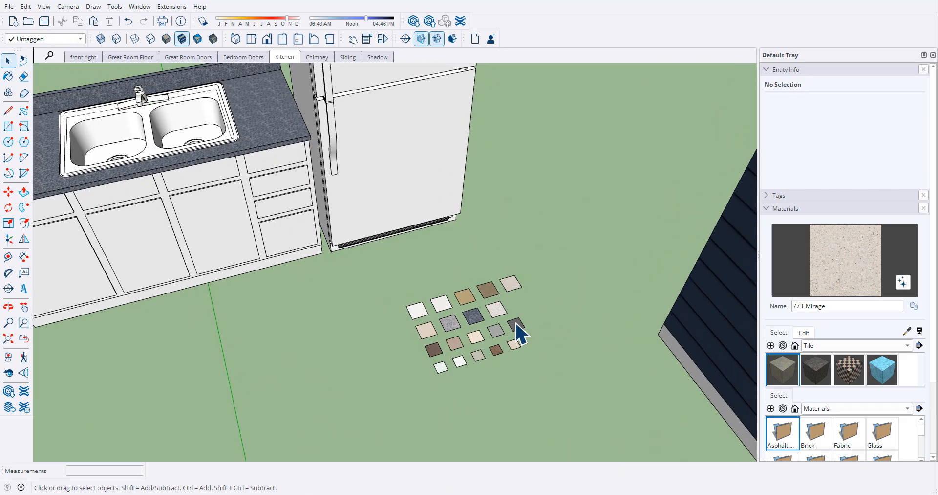
pyautogui.scroll(1, 519, 335)
pyautogui.press('b')
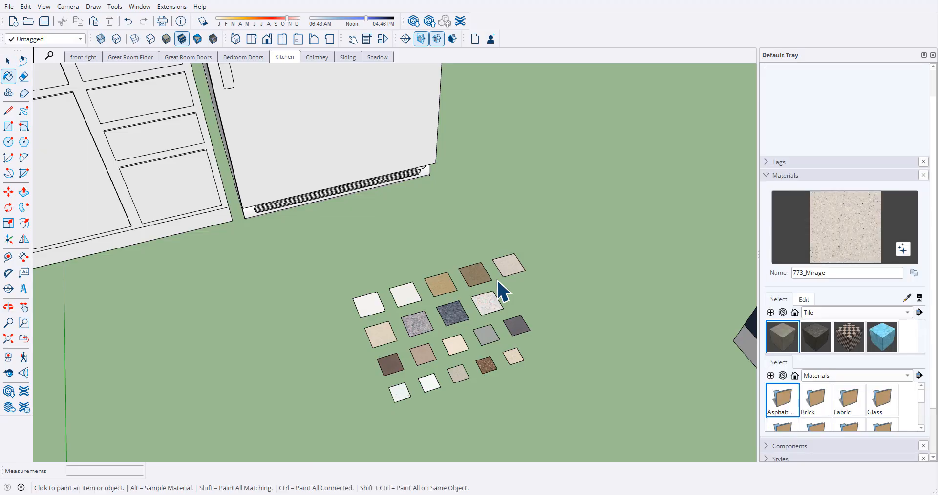
pyautogui.press('alt')
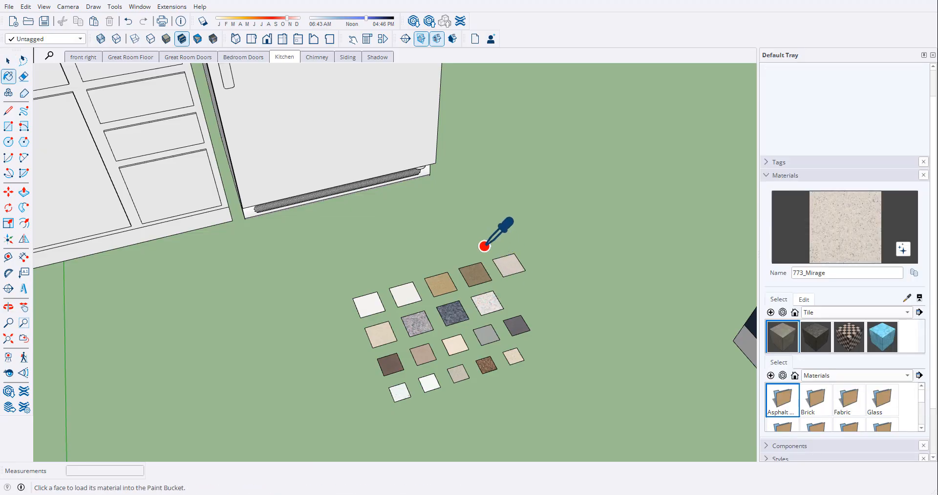
pyautogui.keyDown('alt'); pyautogui.click(473, 274); pyautogui.keyUp('alt')
pyautogui.scroll(-5, 503, 266)
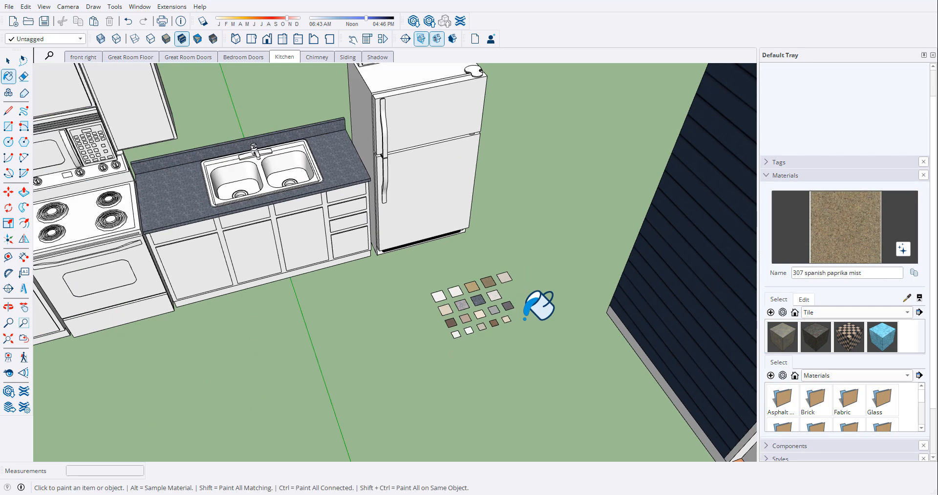
# - Open the copied kitchen's nested countertop group, paint both countertop sections with 307 spanish paprika mist, and close the group
pyautogui.scroll(5, 301, 240)
pyautogui.press('space')
pyautogui.doubleClick(285, 208)
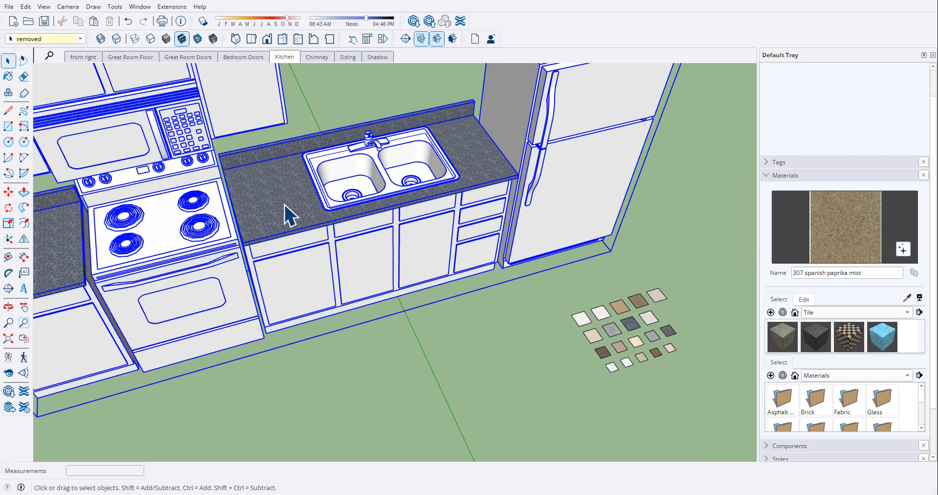
pyautogui.press('b')
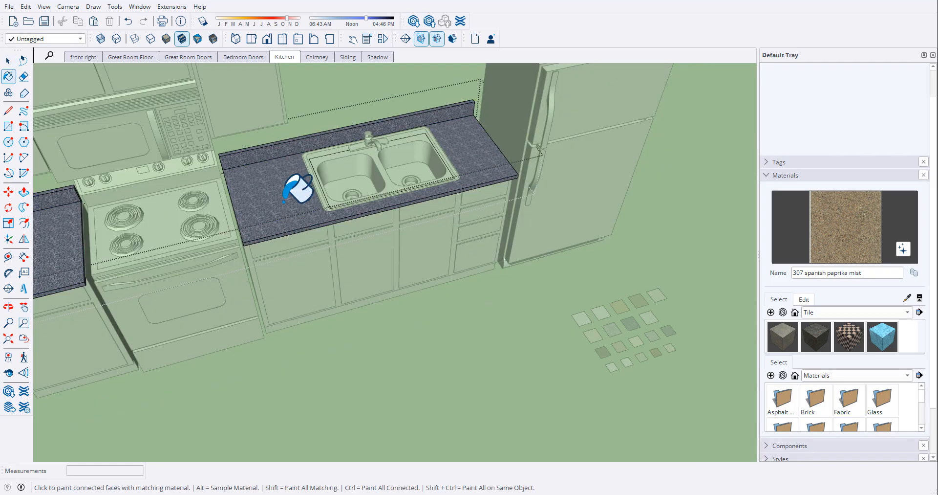
pyautogui.click(284, 200)
pyautogui.scroll(-3, 377, 241)
pyautogui.click(127, 236)
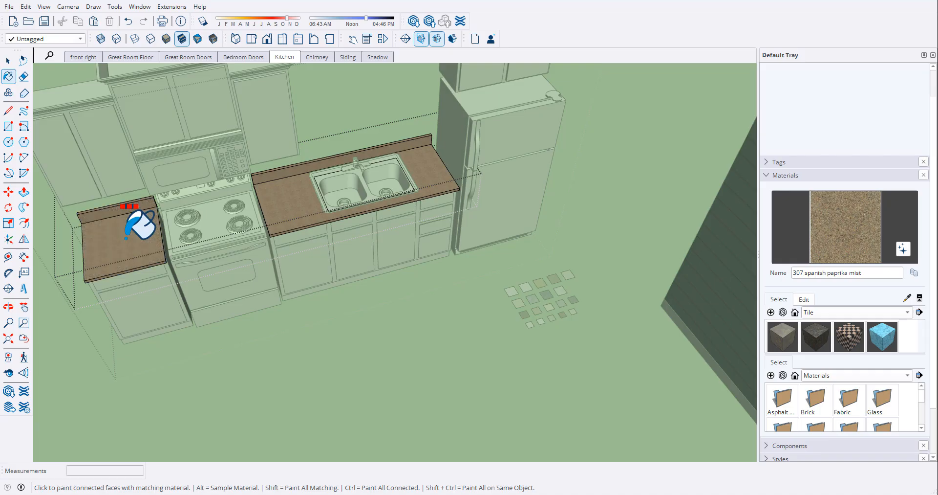
pyautogui.press('space')
pyautogui.click(262, 346)
pyautogui.moveTo(324, 387)
pyautogui.mouseDown(button='middle')
pyautogui.moveTo(183, 335)
pyautogui.moveTo(242, 328)
pyautogui.moveTo(203, 318)
pyautogui.moveTo(201, 305)
pyautogui.mouseUp(button='middle')
pyautogui.click(284, 348)
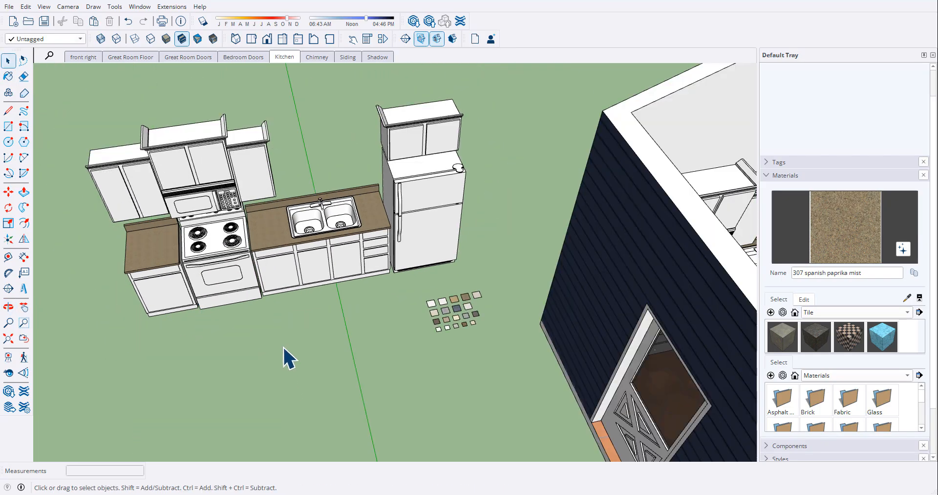
# - Reopen the copied kitchen's countertop group, restore 715 gothic cornerstone on both sections, and leave the group
pyautogui.scroll(-4, 166, 244)
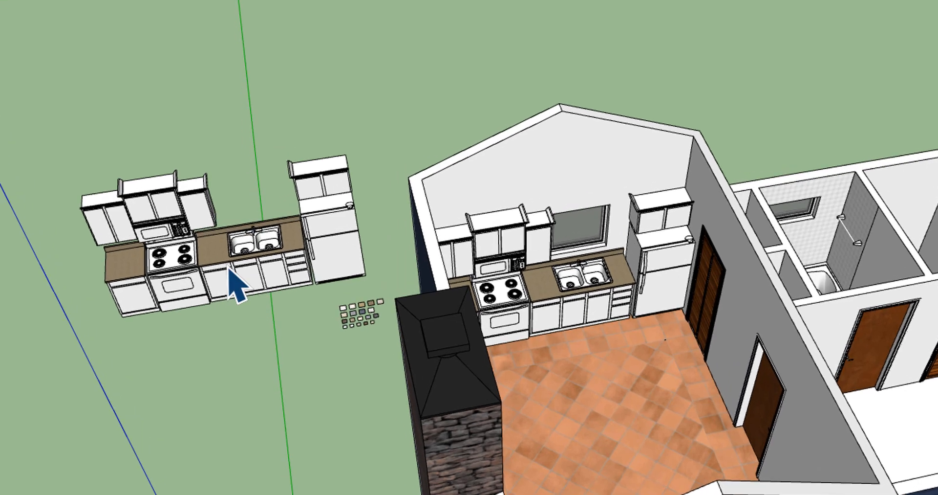
pyautogui.doubleClick(236, 285)
pyautogui.doubleClick(237, 286)
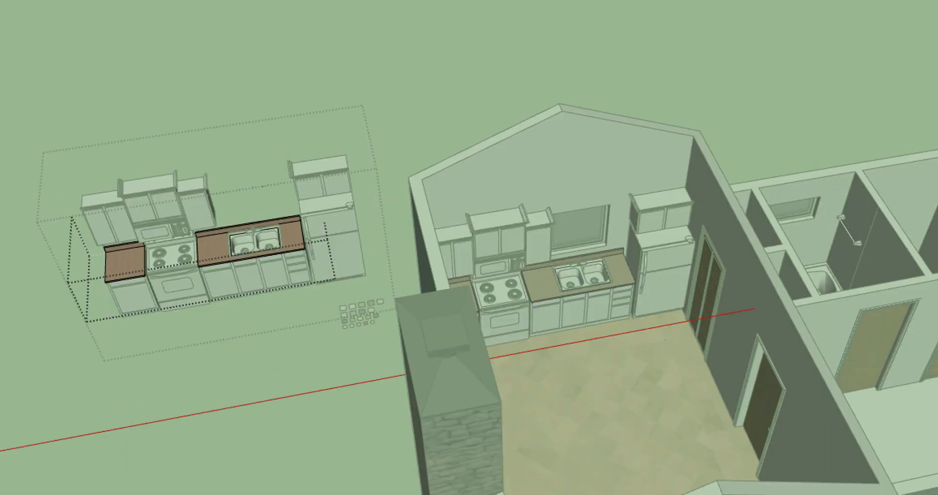
pyautogui.click(124, 264)
pyautogui.click(213, 248)
pyautogui.press('space')
pyautogui.click(185, 44)
pyautogui.click(237, 387)
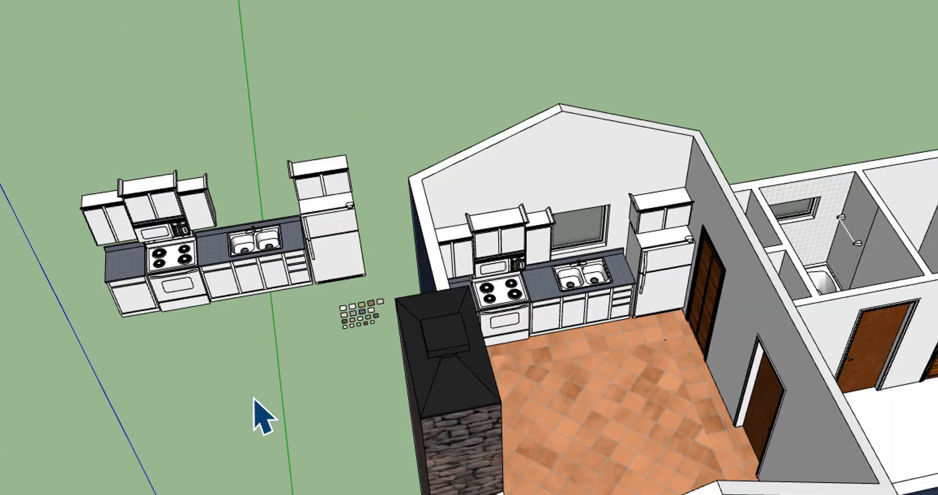
# - Make the copied kitchen component outside the house unique
pyautogui.click(326, 207)
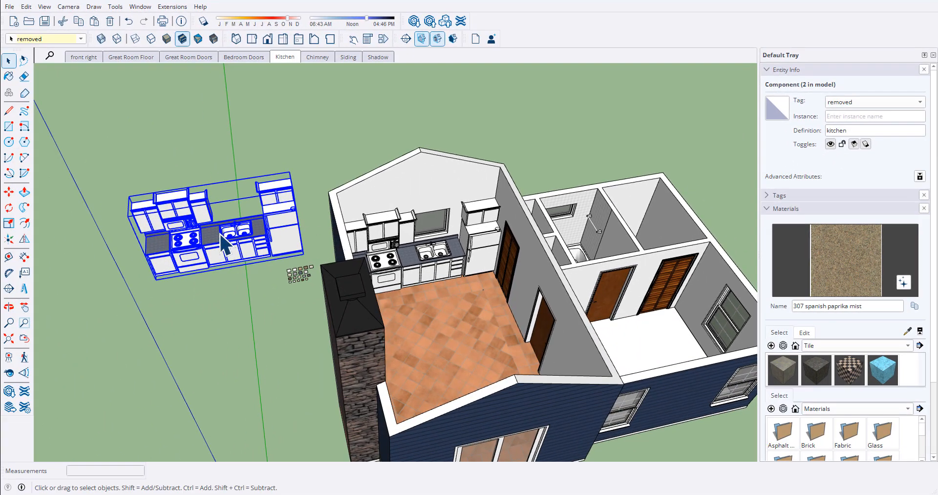
pyautogui.rightClick(223, 243)
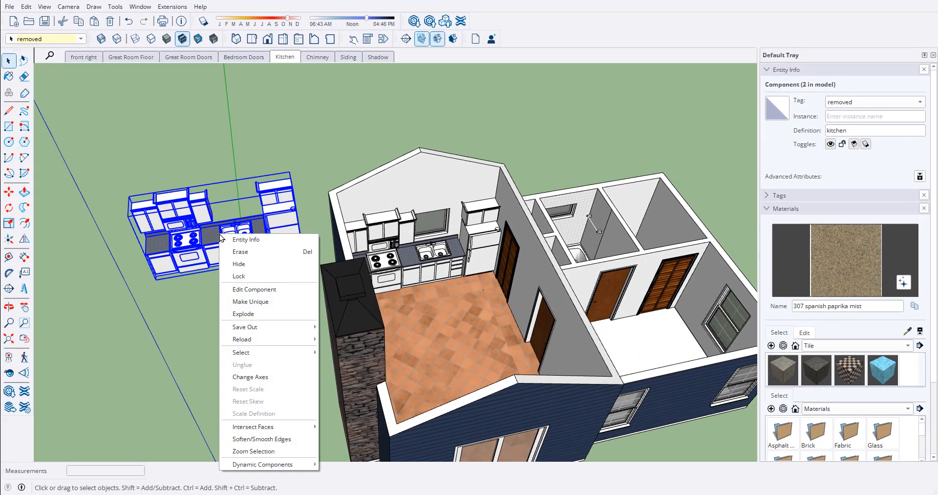
pyautogui.click(287, 301)
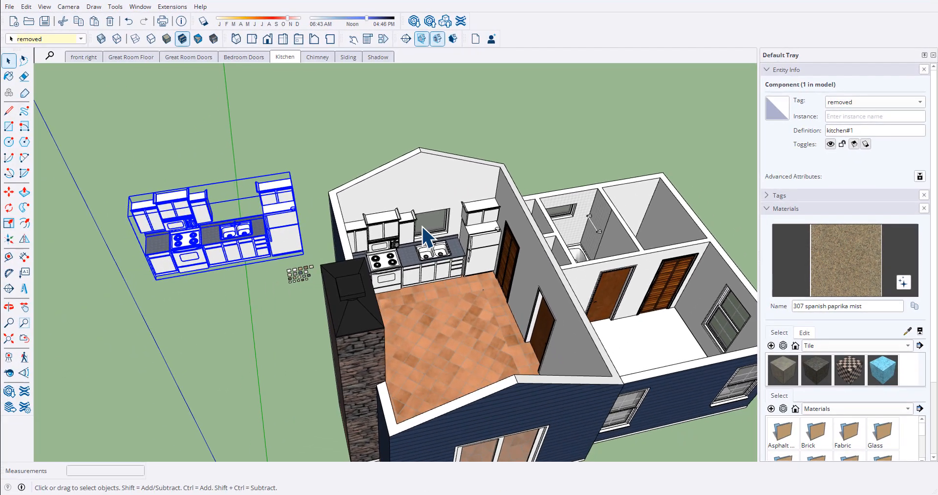
# - Paint both countertop sections and backsplashes of the unique kitchen copy with 307 spanish paprika mist, and leave the component
pyautogui.scroll(10, 220, 237)
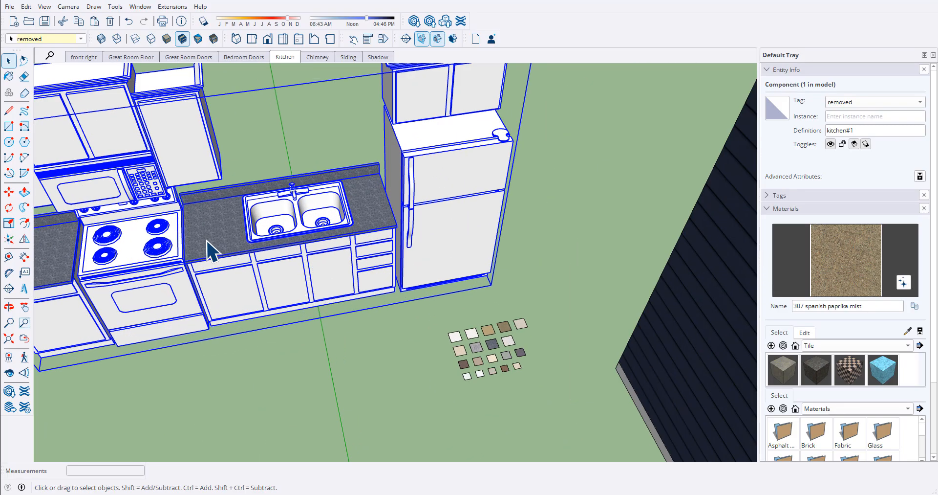
pyautogui.doubleClick(209, 250)
pyautogui.doubleClick(209, 250)
pyautogui.press('b')
pyautogui.click(210, 215)
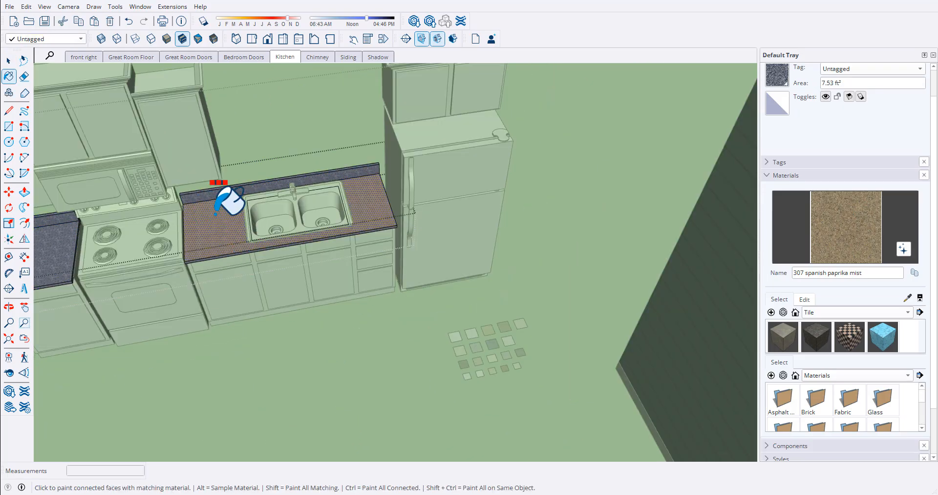
pyautogui.click(66, 247)
pyautogui.press('space')
pyautogui.click(227, 371)
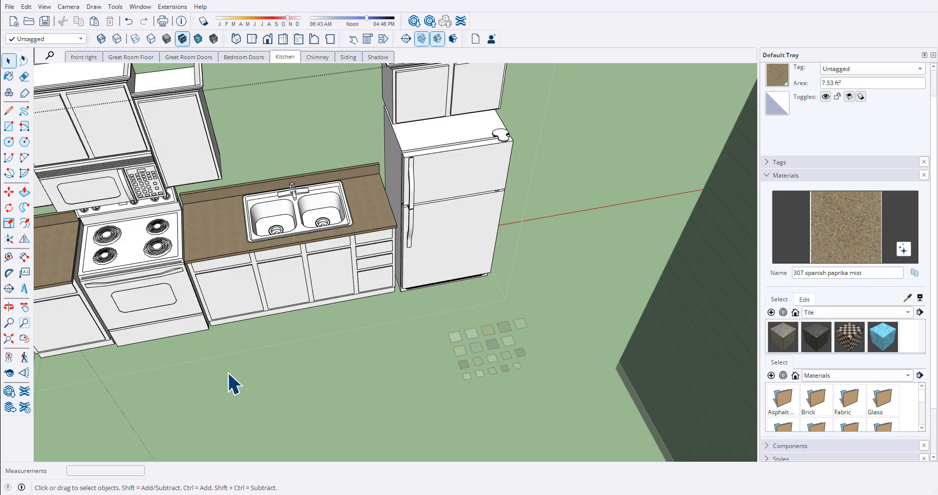
pyautogui.scroll(-5, 215, 345)
pyautogui.scroll(-1, 209, 336)
pyautogui.click(224, 395)
pyautogui.moveTo(338, 308); pyautogui.dragTo(322, 315, button='middle')
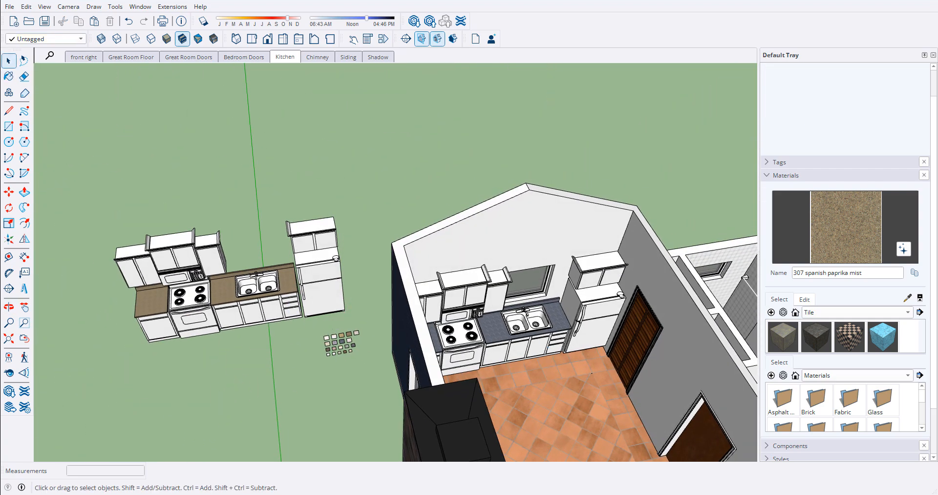
# - Switch to the Chimney scene and sample the Stone_Granite_Midnite material from the fireplace surround
pyautogui.click(318, 59)
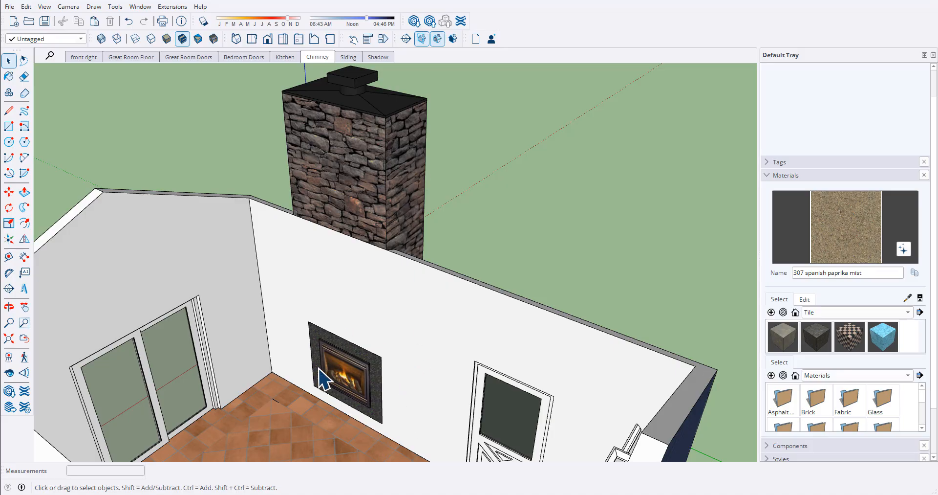
pyautogui.scroll(5, 336, 418)
pyautogui.moveTo(341, 419); pyautogui.dragTo(419, 399, button='middle')
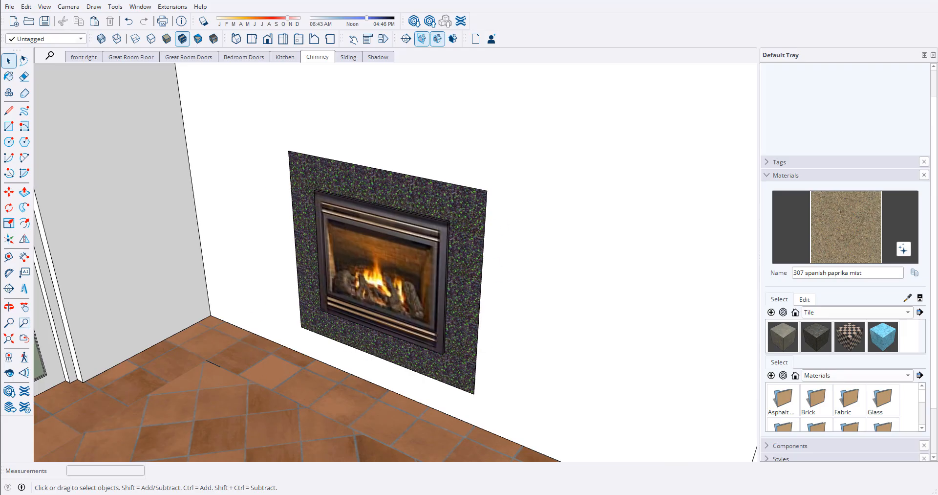
pyautogui.click(908, 298)
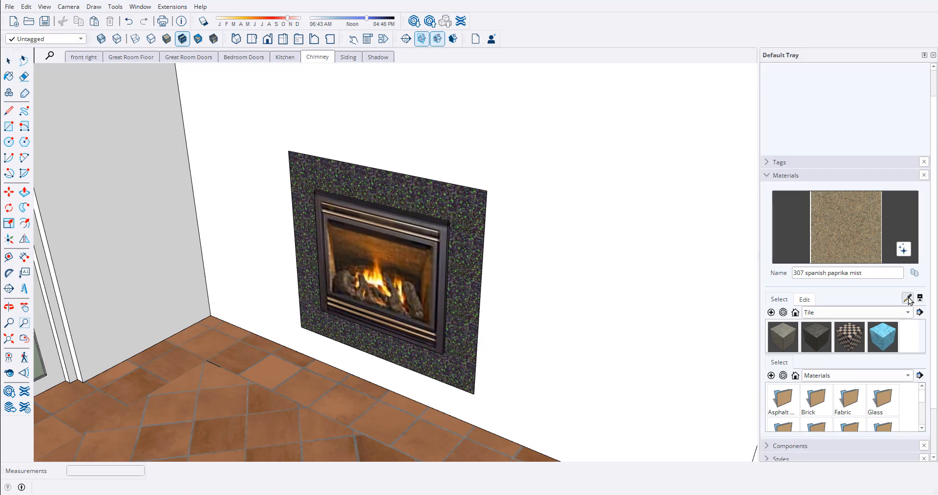
pyautogui.click(471, 299)
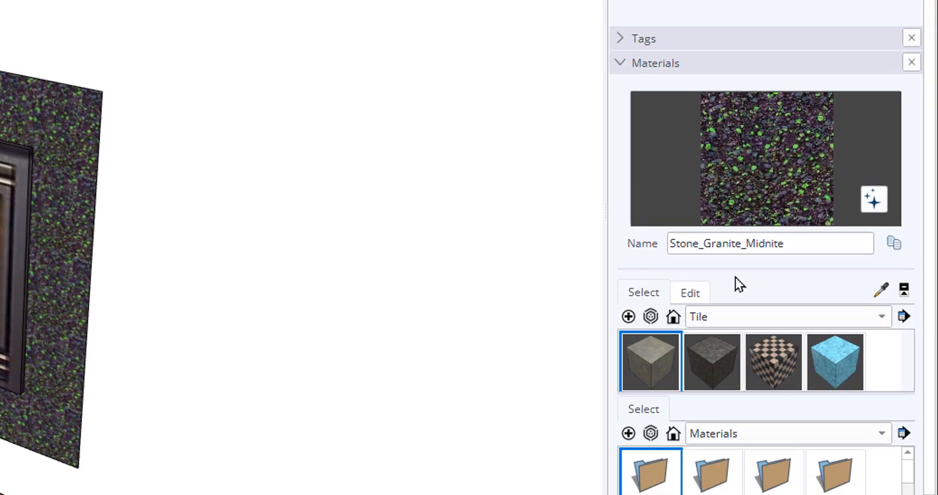
# - Match the Stone_Granite_Midnite material's color to the terracotta floor tile and turn on Colorize for it
pyautogui.click(688, 293)
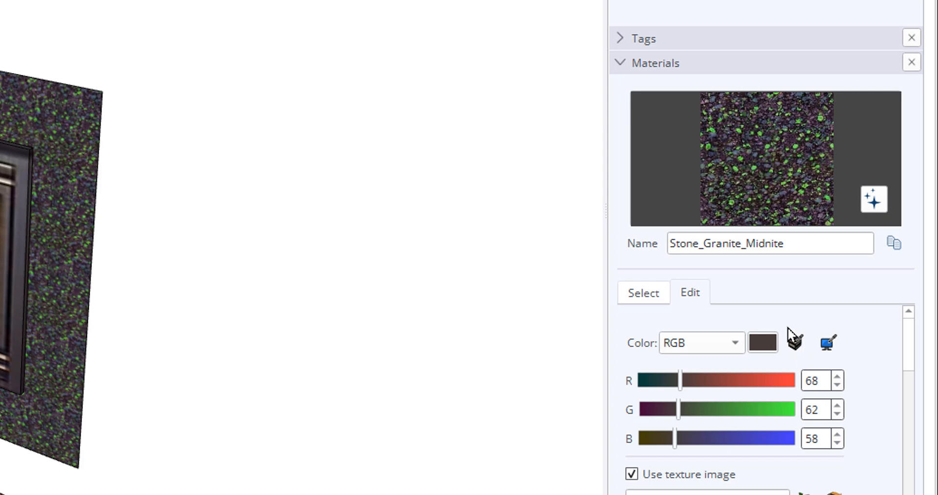
pyautogui.click(796, 342)
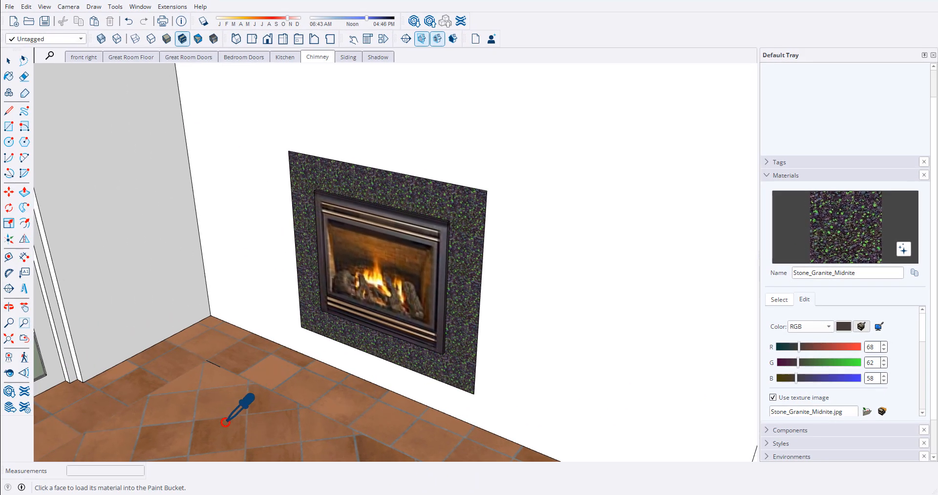
pyautogui.click(230, 402)
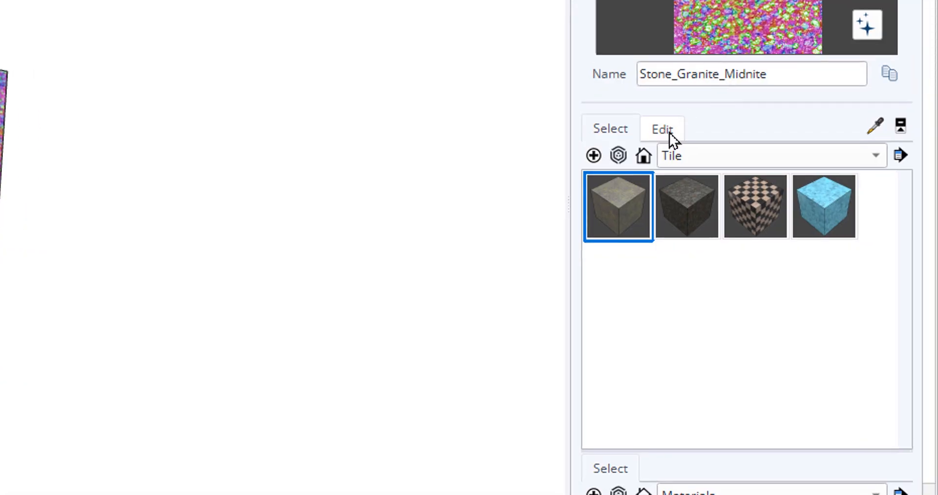
pyautogui.click(670, 133)
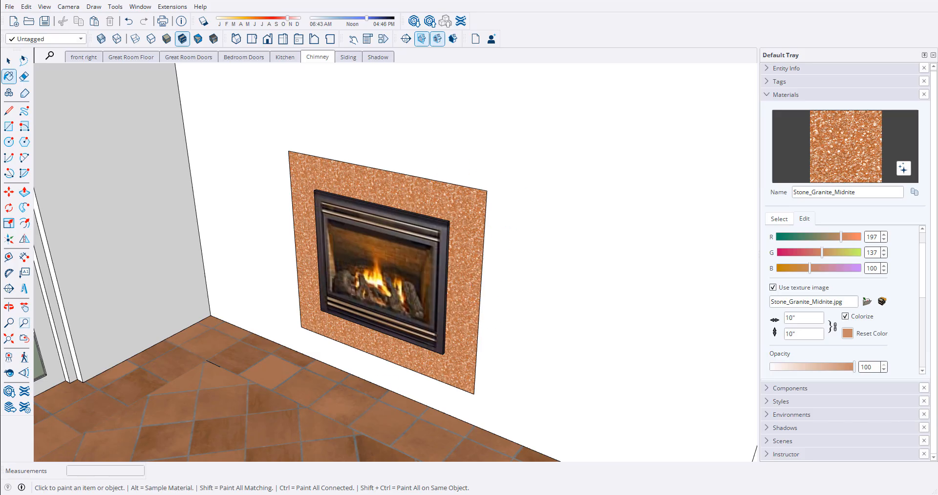
# - Try to paint the whole wall group around the fireplace with the solid color C05_Golden_Blaze, and undo it
pyautogui.scroll(-4, 369, 368)
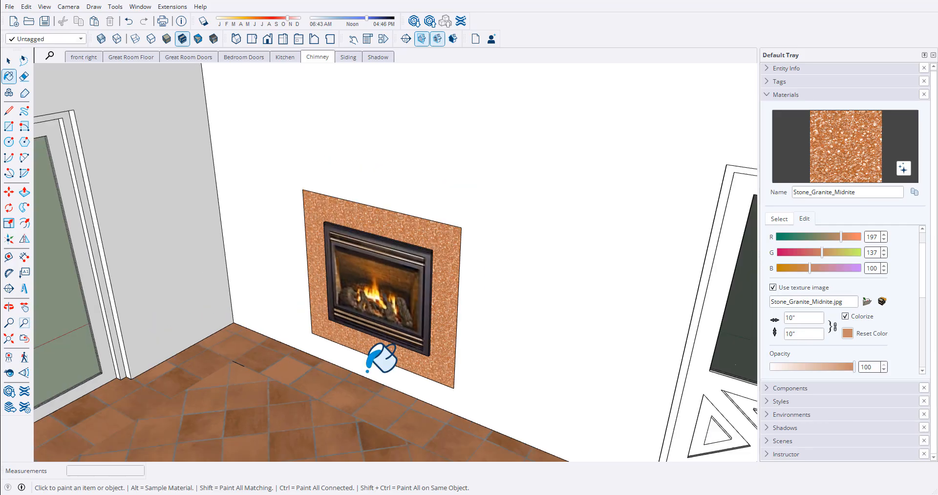
pyautogui.moveTo(369, 368)
pyautogui.mouseDown(button='middle')
pyautogui.moveTo(309, 362)
pyautogui.moveTo(377, 398)
pyautogui.moveTo(356, 387)
pyautogui.moveTo(377, 378)
pyautogui.mouseUp(button='middle')
pyautogui.scroll(3, 376, 377)
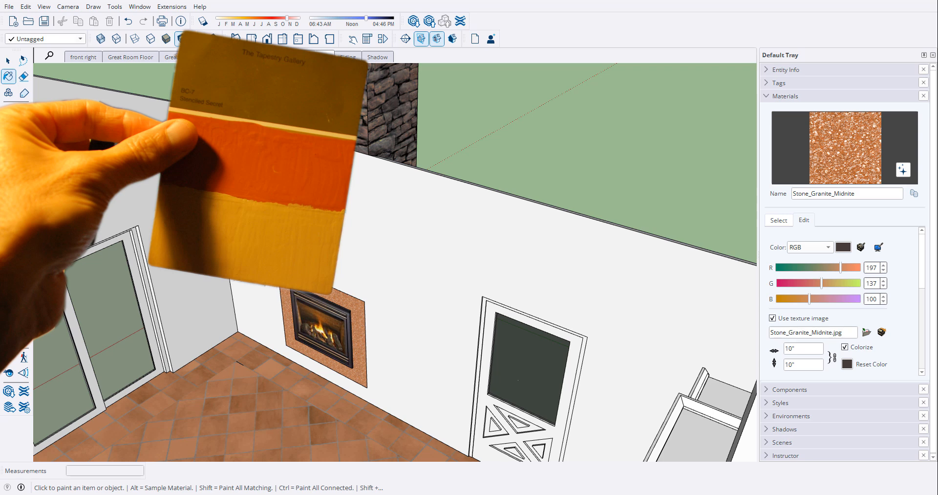
pyautogui.click(780, 220)
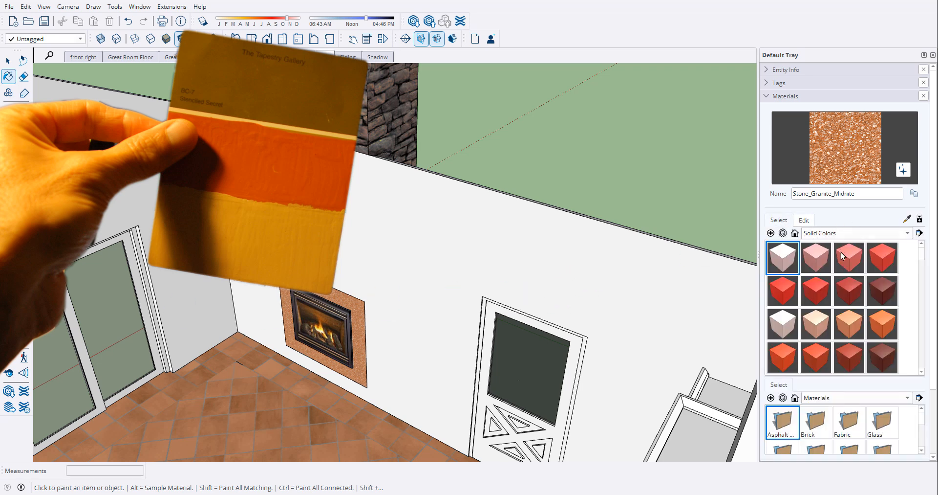
pyautogui.scroll(-1, 871, 299)
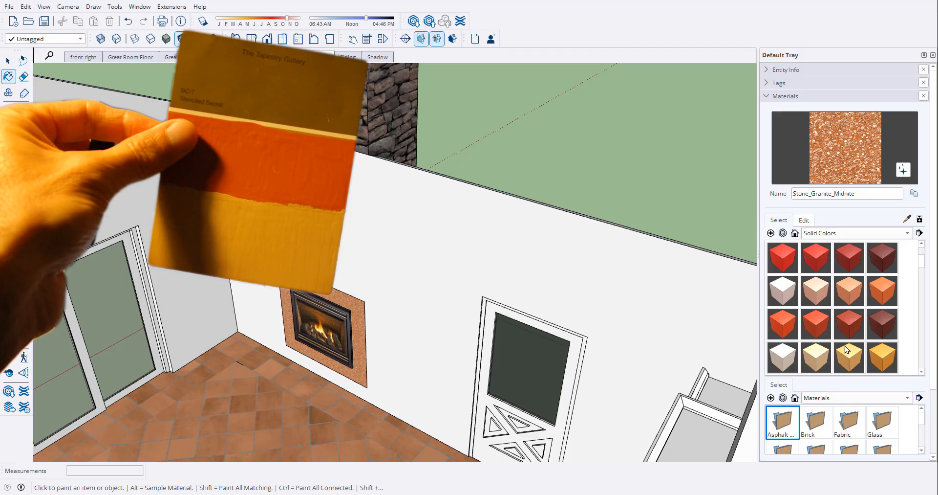
pyautogui.scroll(-1, 868, 342)
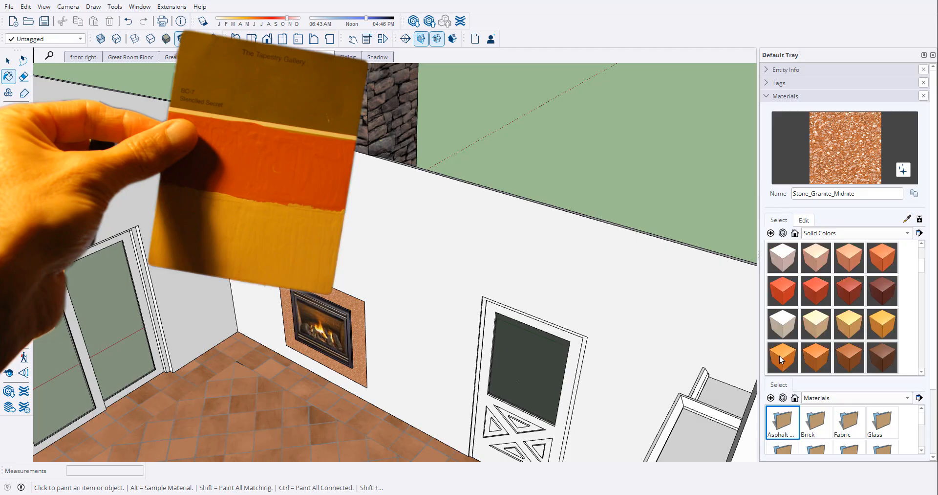
pyautogui.click(784, 350)
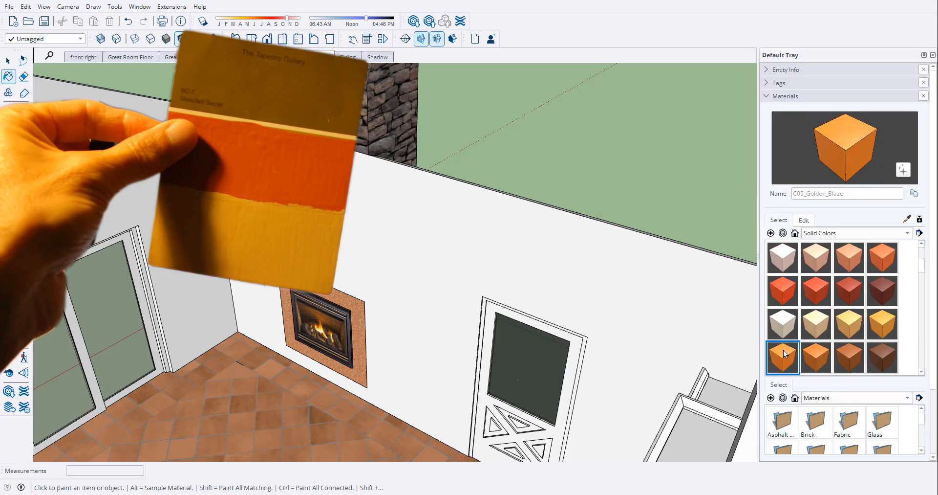
pyautogui.click(390, 254)
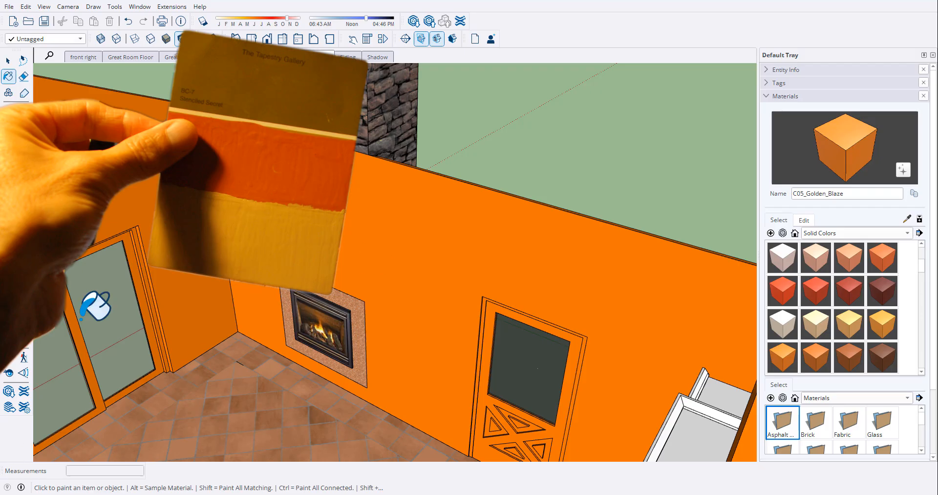
pyautogui.click(128, 23)
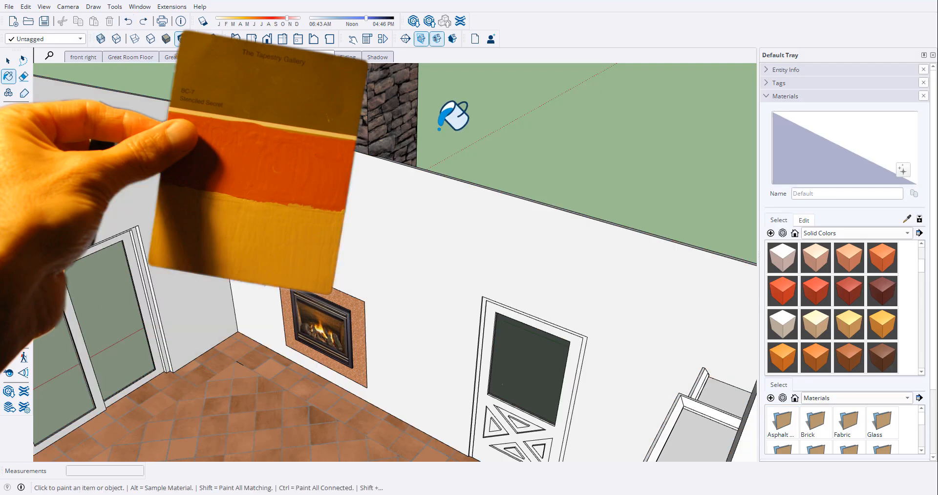
# - Open the wall group for editing and paint only the fireplace wall's face with C05_Golden_Blaze
pyautogui.press('space')
pyautogui.hotkey('ctrl', 'z')
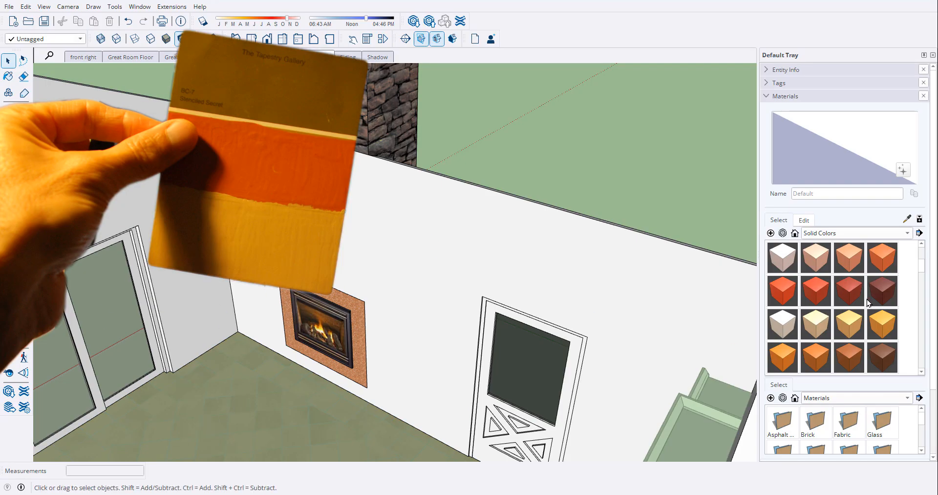
pyautogui.click(790, 356)
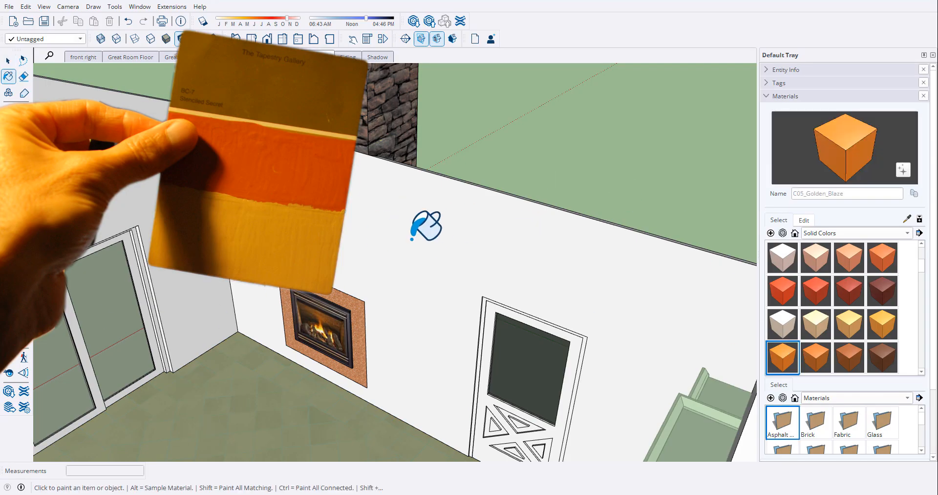
pyautogui.click(411, 238)
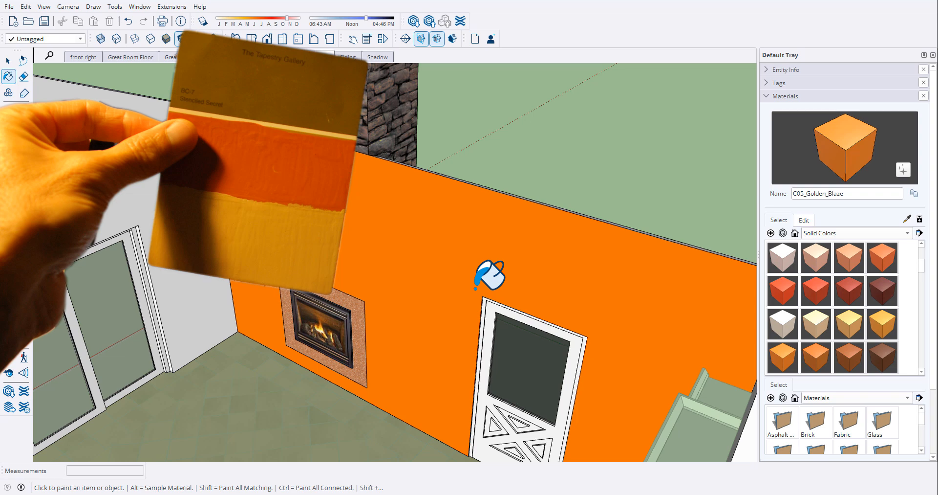
# - Edit C05_Golden_Blaze in the HLS color model, setting saturation to 56 and lightness to 67
pyautogui.click(805, 220)
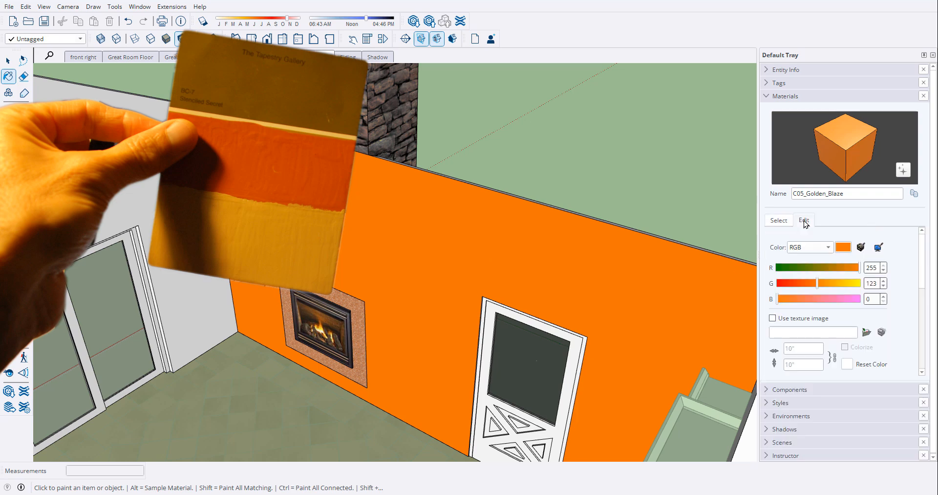
pyautogui.click(807, 247)
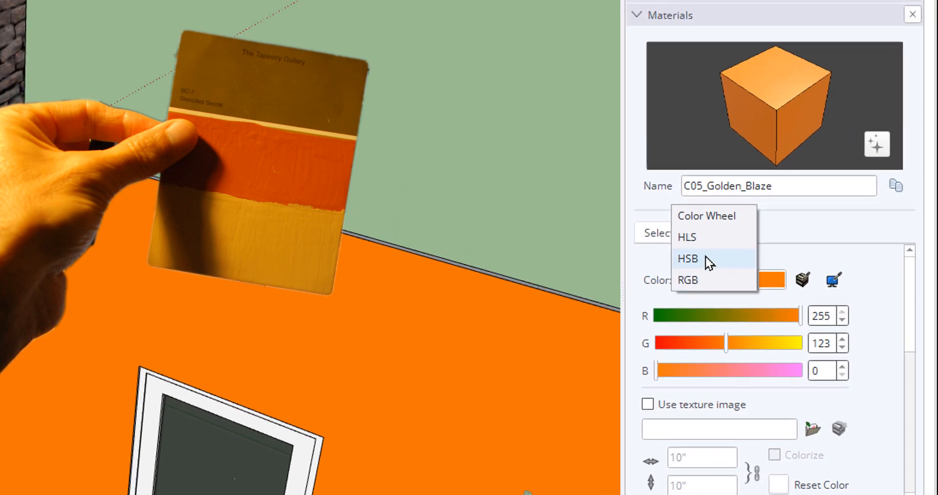
pyautogui.click(805, 223)
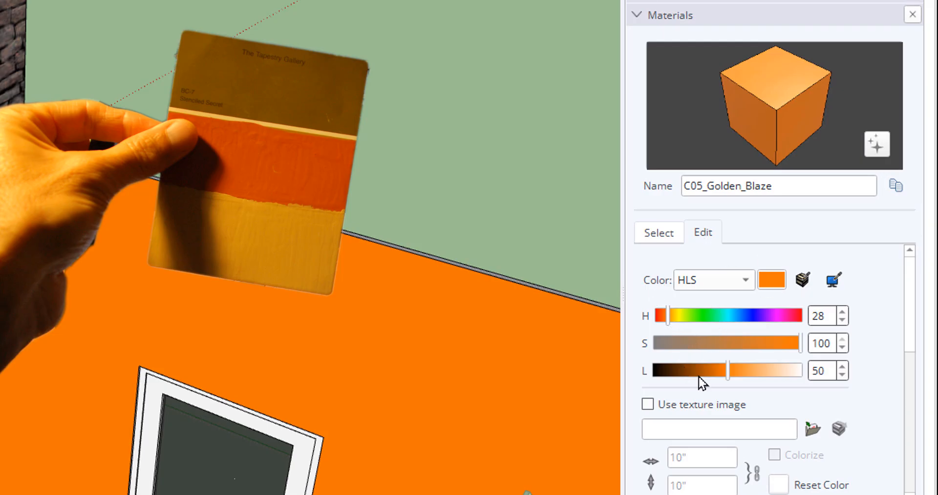
pyautogui.moveTo(795, 347); pyautogui.dragTo(753, 371)
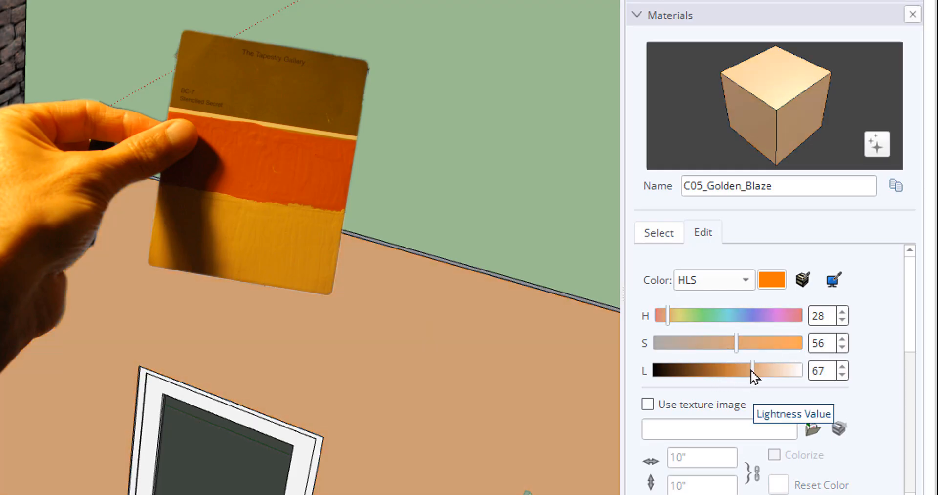
# - Set the C05_Golden_Blaze hue to 40 and fine-tune its saturation and lightness toward the paint chip's yellow
pyautogui.moveTo(672, 317)
pyautogui.mouseDown()
pyautogui.moveTo(681, 318)
pyautogui.moveTo(671, 315)
pyautogui.mouseUp()
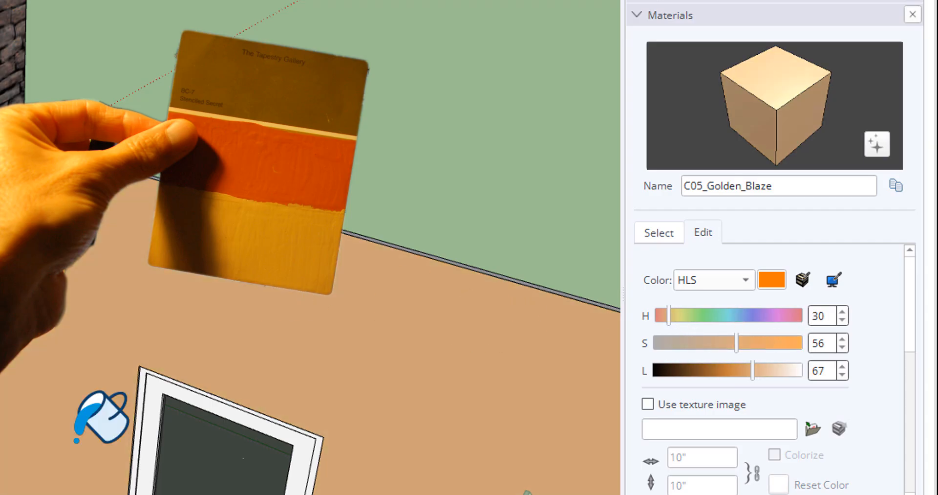
pyautogui.moveTo(666, 323); pyautogui.dragTo(673, 326)
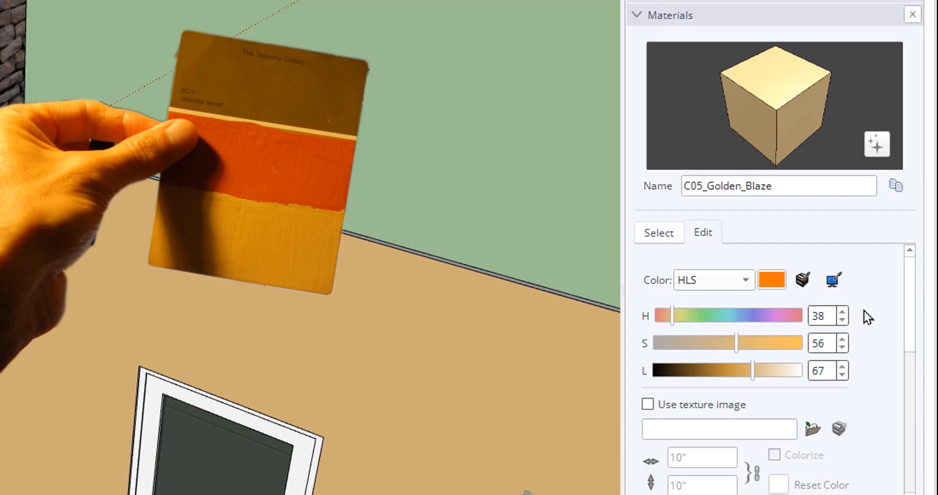
pyautogui.click(842, 313)
pyautogui.click(842, 313)
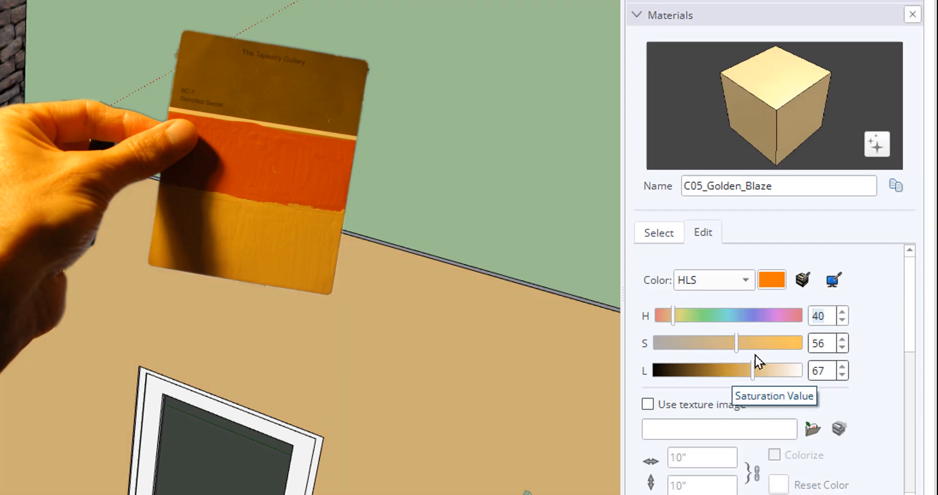
pyautogui.moveTo(738, 348); pyautogui.dragTo(724, 375)
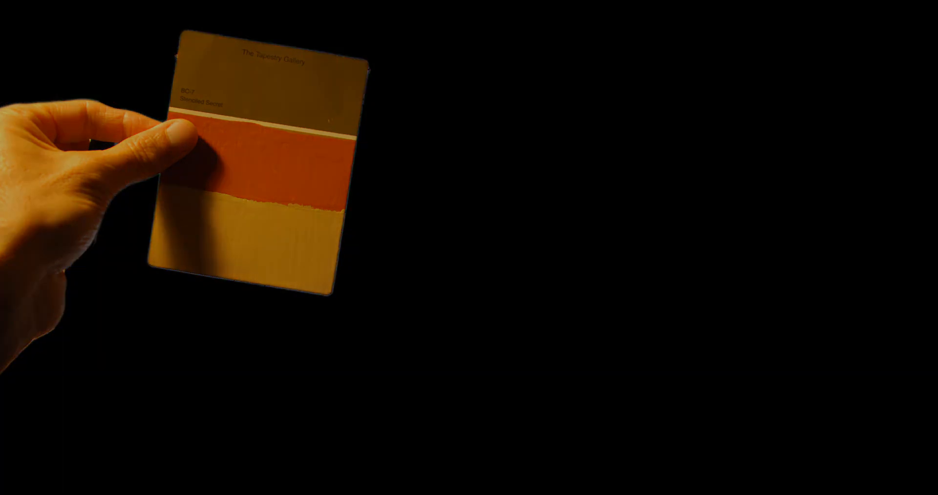
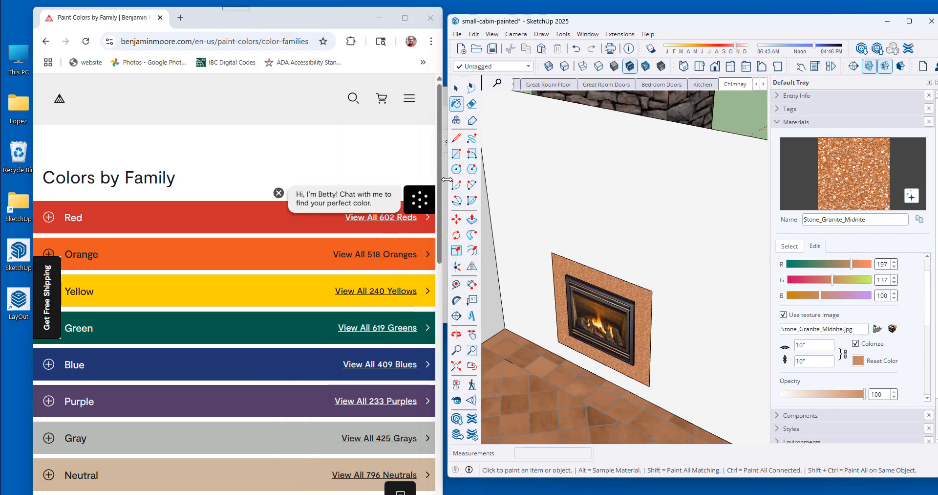
# - Arrange the Benjamin Moore browser window and the SketchUp window side by side
pyautogui.moveTo(344, 16); pyautogui.dragTo(325, 14)
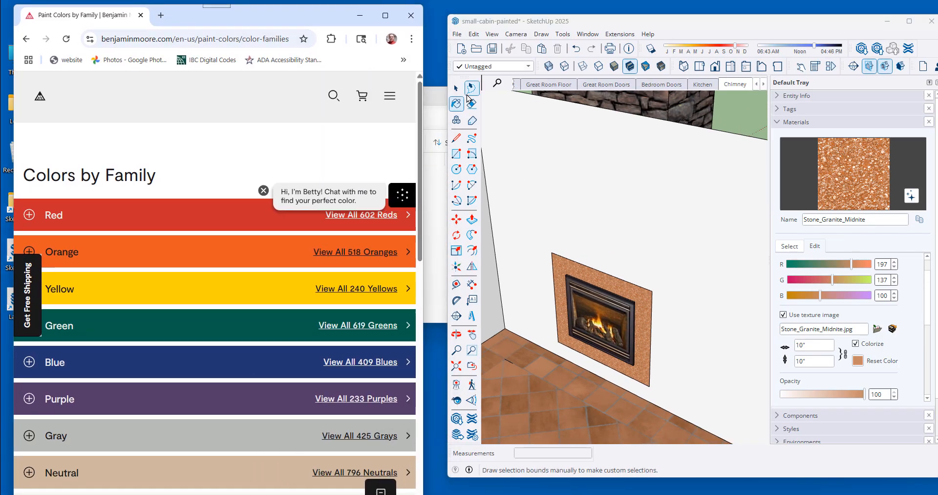
pyautogui.moveTo(590, 24); pyautogui.dragTo(565, 15)
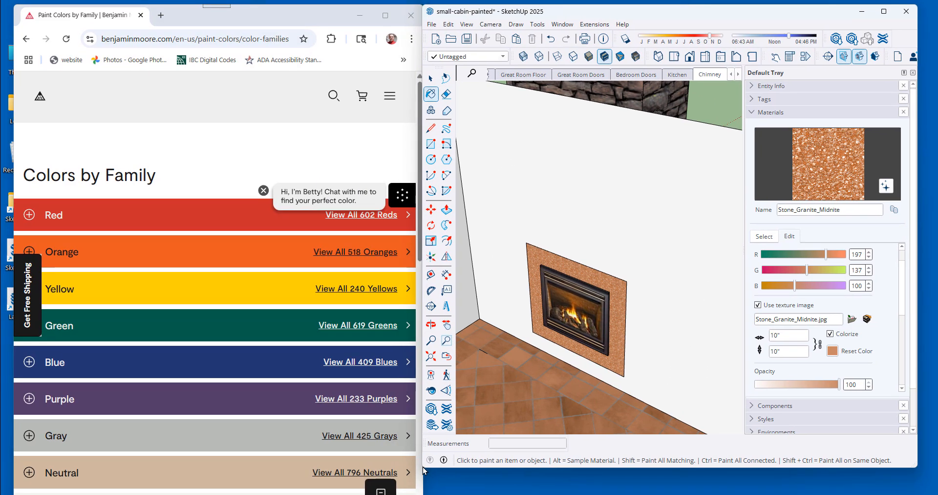
pyautogui.moveTo(419, 487); pyautogui.dragTo(416, 494)
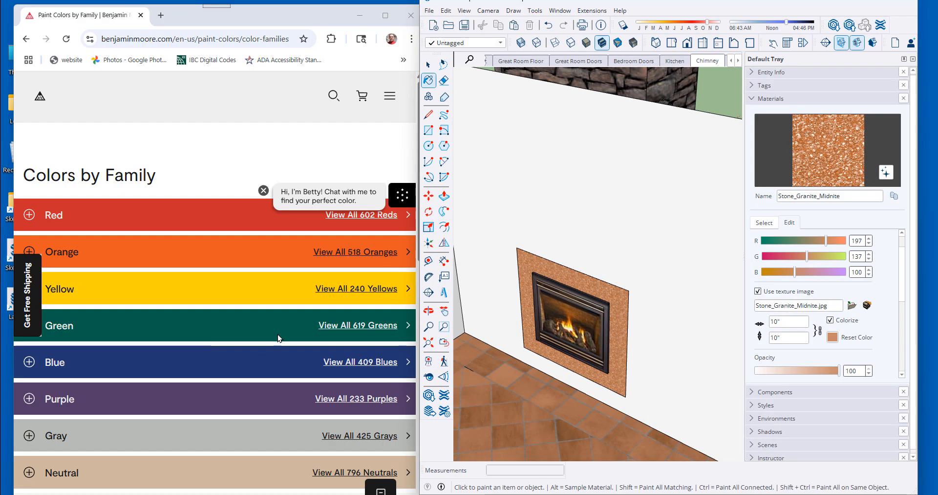
# - Open all Yellows from the Benjamin Moore color families and go to the golden shades around Glen Ridge Gold
pyautogui.click(361, 293)
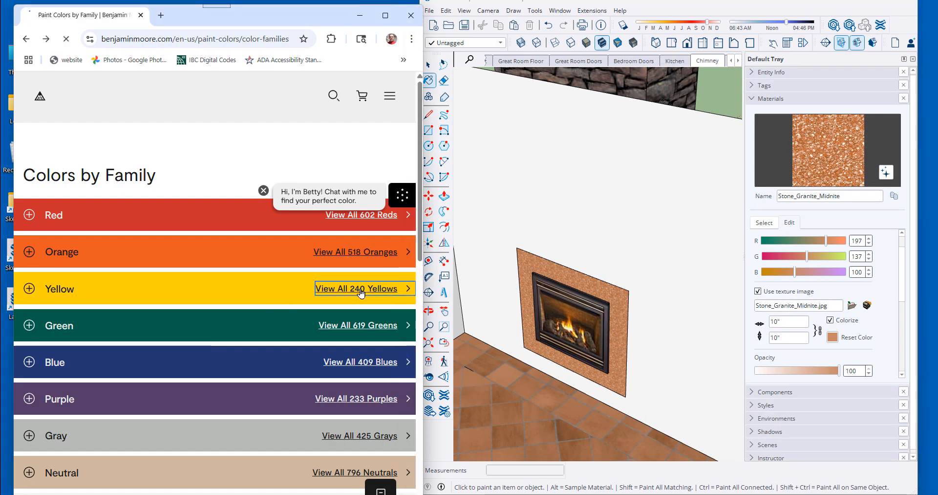
pyautogui.scroll(-12, 206, 342)
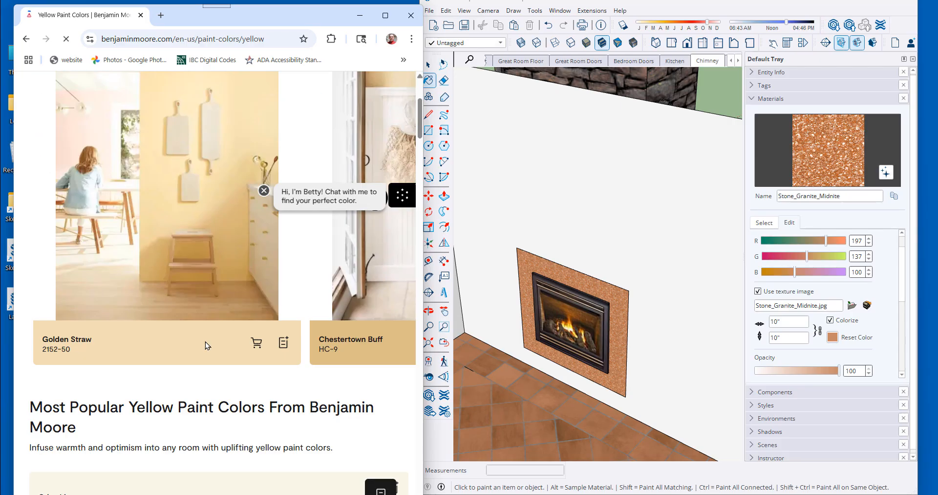
pyautogui.scroll(-10, 203, 348)
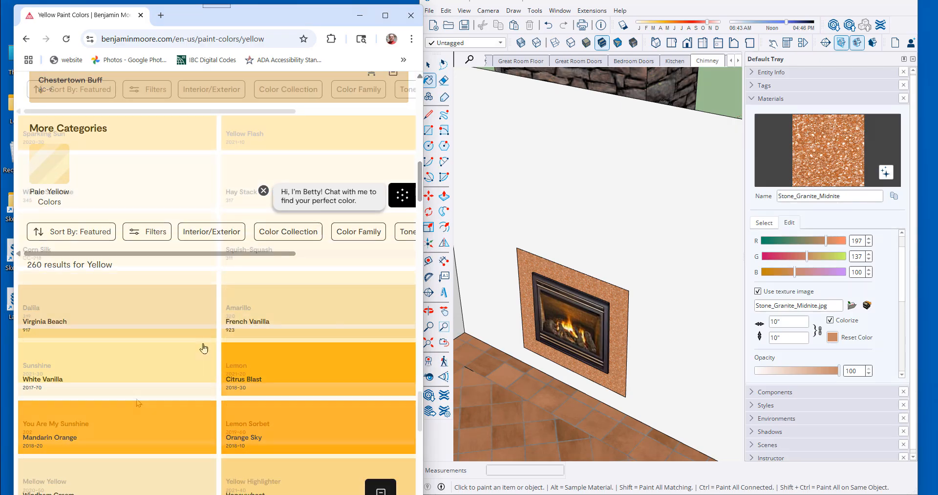
pyautogui.scroll(-10, 216, 318)
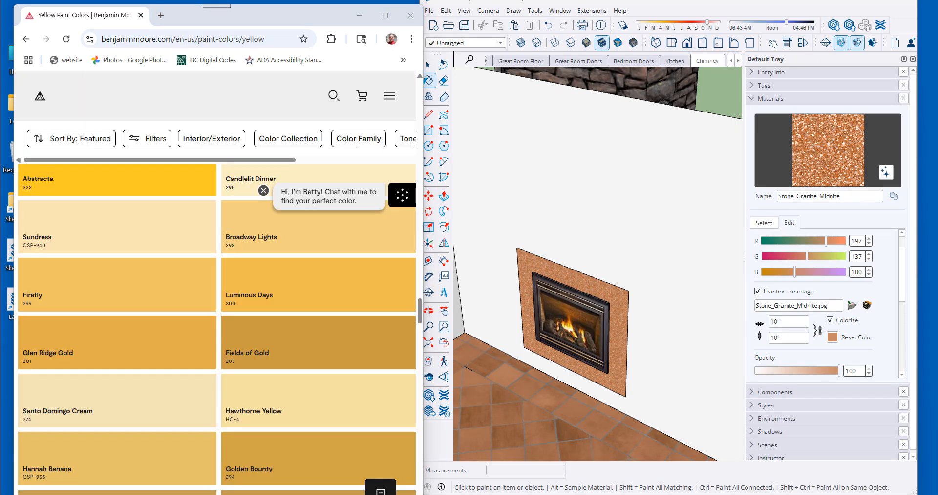
pyautogui.scroll(-2, 145, 273)
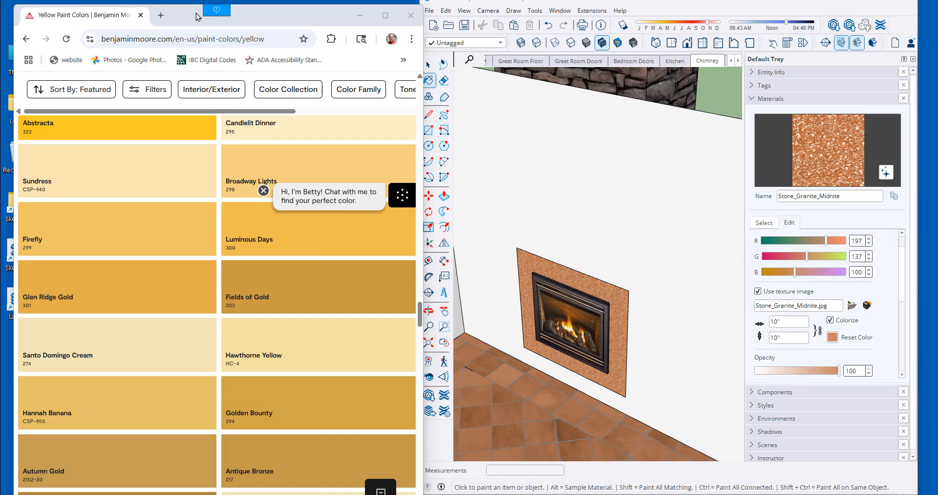
# - Move the browser aside, open the color cop folder in File Explorer, and launch ColorCop.exe
pyautogui.moveTo(184, 18)
pyautogui.mouseDown()
pyautogui.moveTo(219, 45)
pyautogui.moveTo(474, 131)
pyautogui.mouseUp()
pyautogui.moveTo(391, 96)
pyautogui.mouseDown()
pyautogui.moveTo(345, 67)
pyautogui.moveTo(224, 45)
pyautogui.mouseUp()
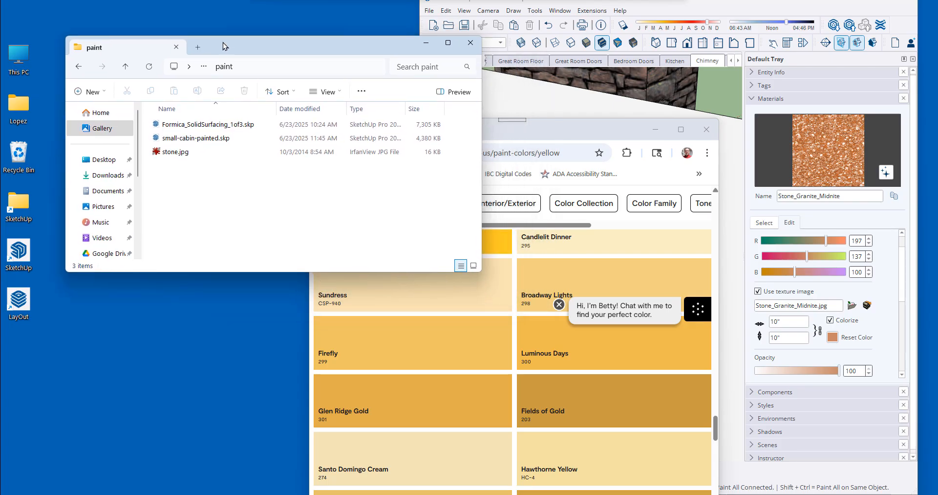
pyautogui.click(126, 69)
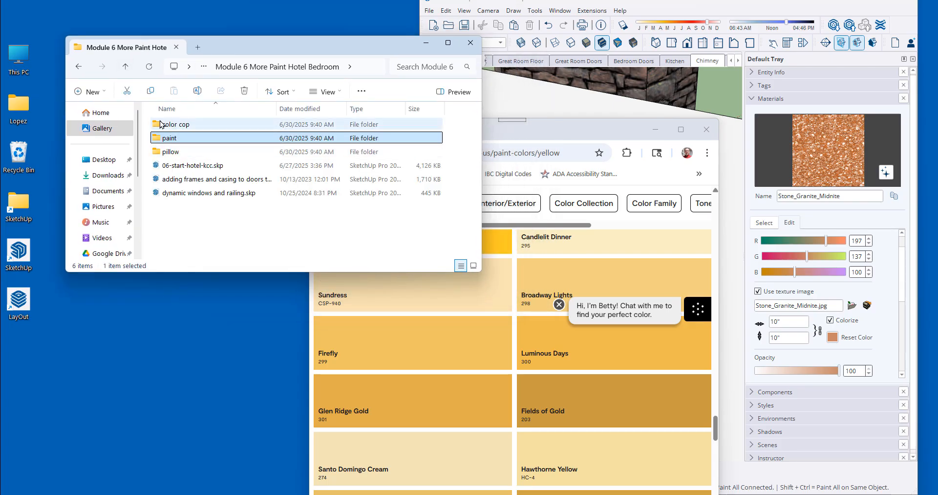
pyautogui.doubleClick(189, 125)
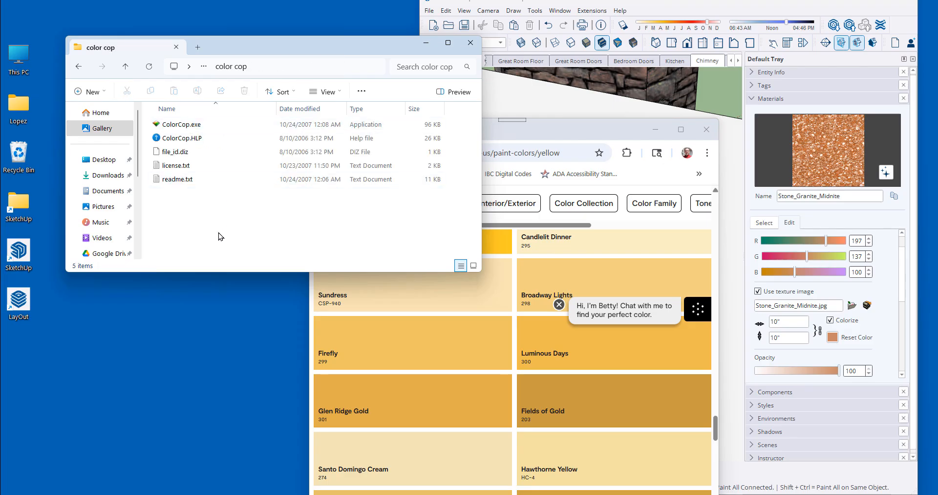
pyautogui.doubleClick(183, 125)
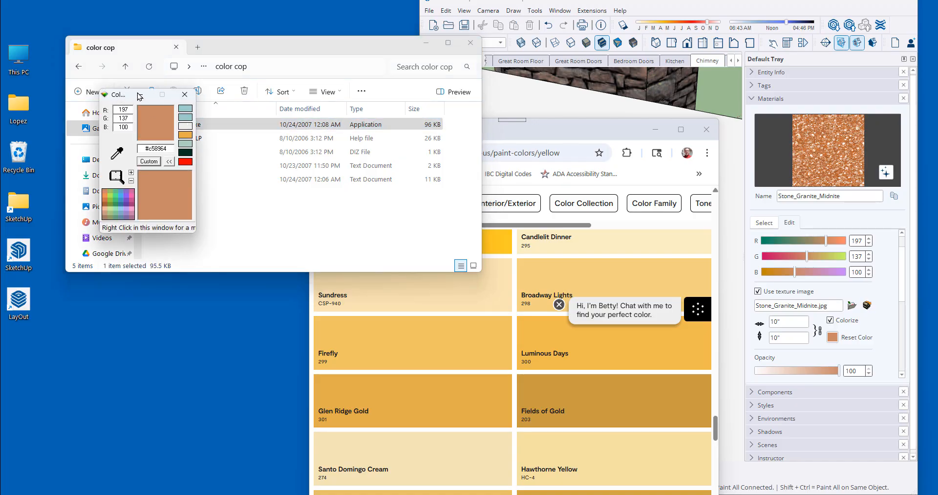
# - Place Color Cop beside the yellow paint swatches and sample Glen Ridge Gold 301 with its eyedropper
pyautogui.moveTo(140, 96); pyautogui.dragTo(542, 75)
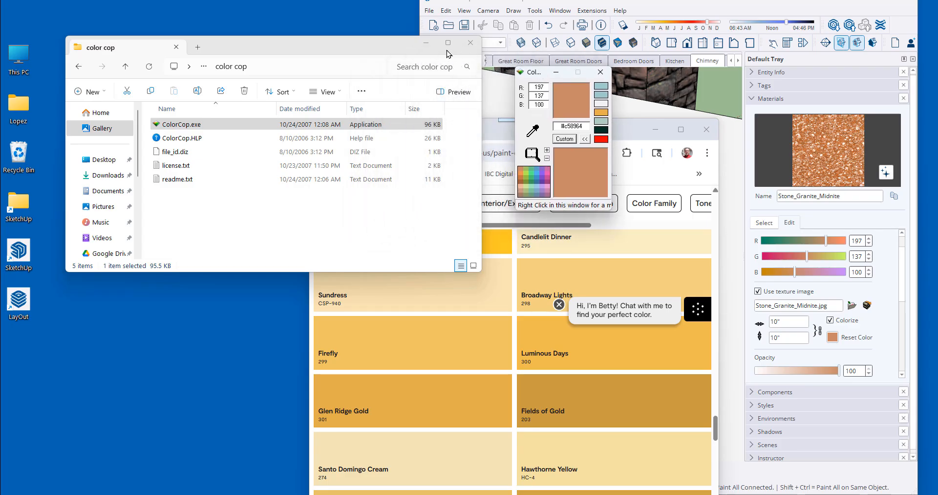
pyautogui.click(425, 47)
pyautogui.moveTo(467, 119)
pyautogui.mouseDown()
pyautogui.moveTo(252, 88)
pyautogui.moveTo(192, 32)
pyautogui.moveTo(176, 0)
pyautogui.mouseUp()
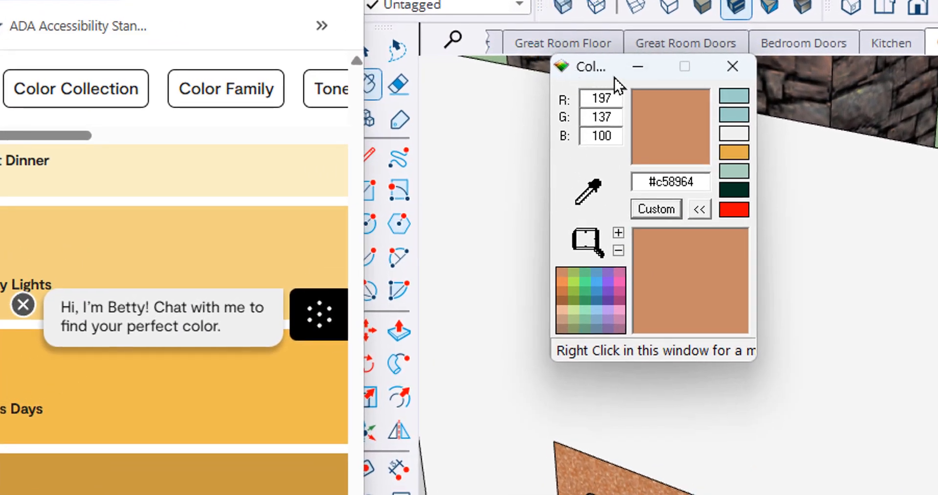
pyautogui.moveTo(612, 65); pyautogui.dragTo(465, 152)
pyautogui.moveTo(445, 281); pyautogui.dragTo(100, 265)
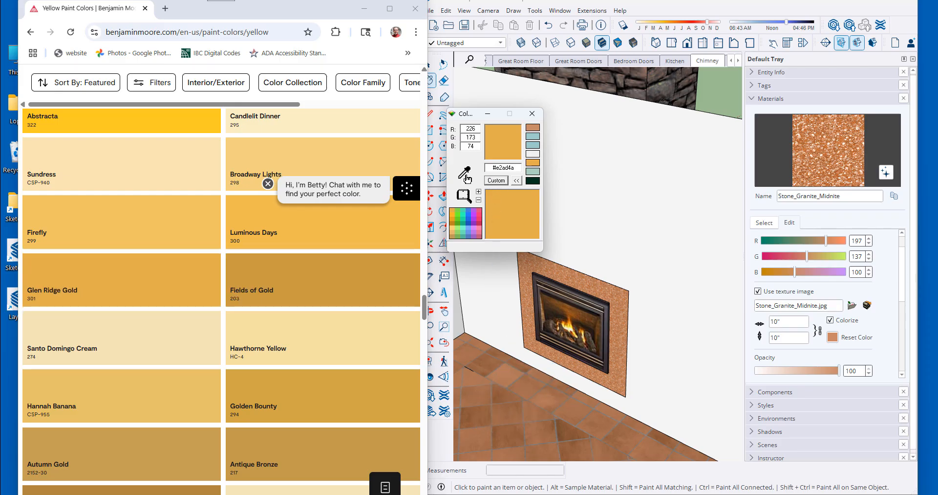
# - Sample the floor tile with Color Cop's eyedropper, resample Glen Ridge Gold 301, and move Color Cop clear of the model
pyautogui.moveTo(466, 174)
pyautogui.mouseDown()
pyautogui.moveTo(482, 216)
pyautogui.moveTo(490, 365)
pyautogui.moveTo(475, 400)
pyautogui.moveTo(469, 380)
pyautogui.moveTo(529, 394)
pyautogui.moveTo(513, 440)
pyautogui.moveTo(477, 429)
pyautogui.mouseUp()
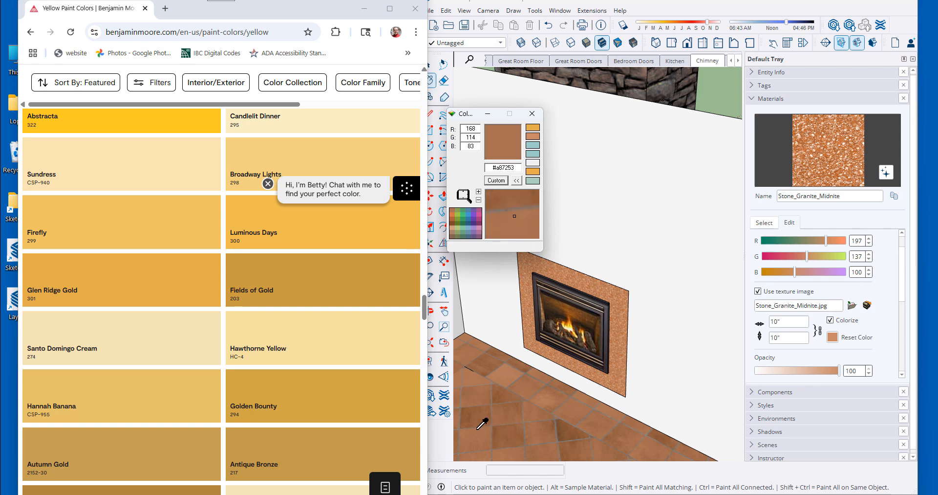
pyautogui.moveTo(155, 279); pyautogui.dragTo(149, 284)
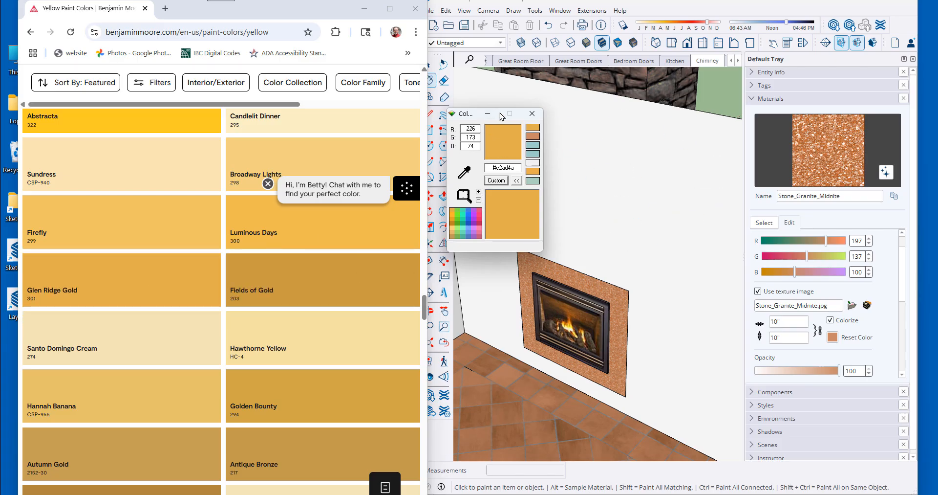
pyautogui.moveTo(502, 115); pyautogui.dragTo(393, 120)
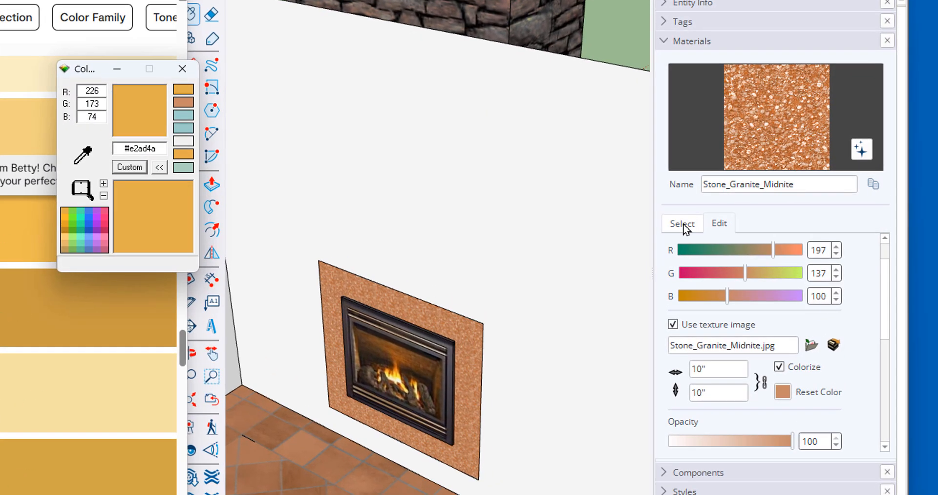
# - Open the Solid Colors material library at its yellow and orange swatches and bring the whole fireplace wall into view
pyautogui.click(713, 223)
pyautogui.click(799, 238)
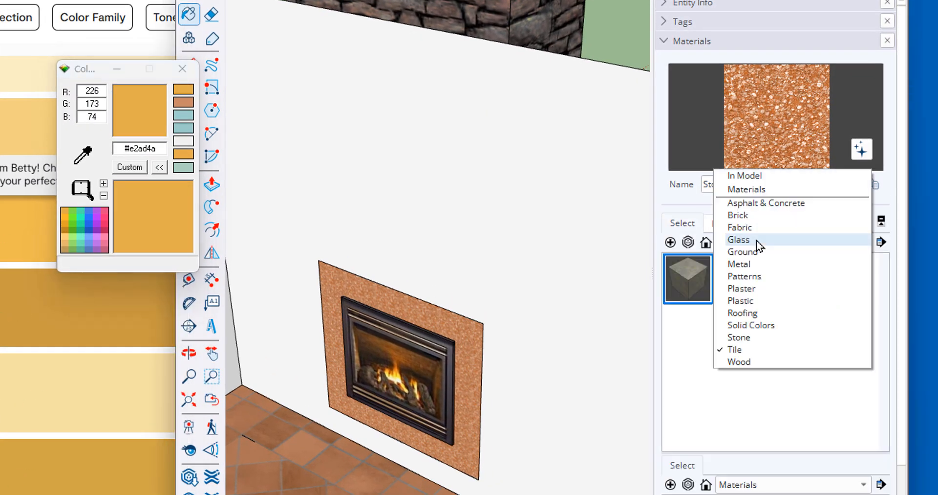
pyautogui.click(752, 325)
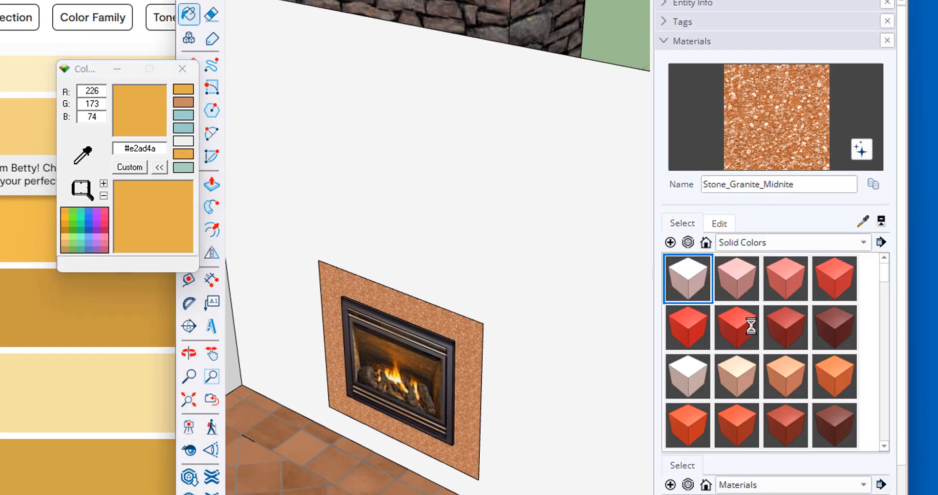
pyautogui.scroll(-3, 672, 343)
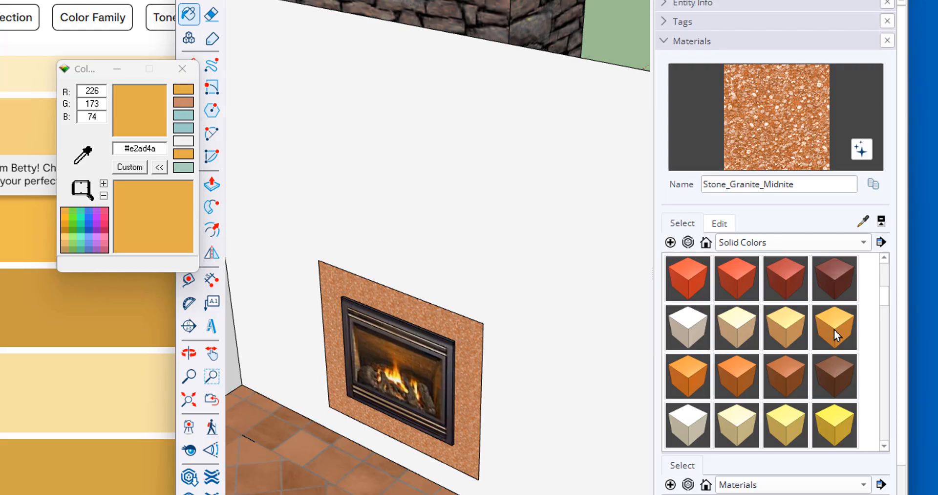
pyautogui.click(840, 319)
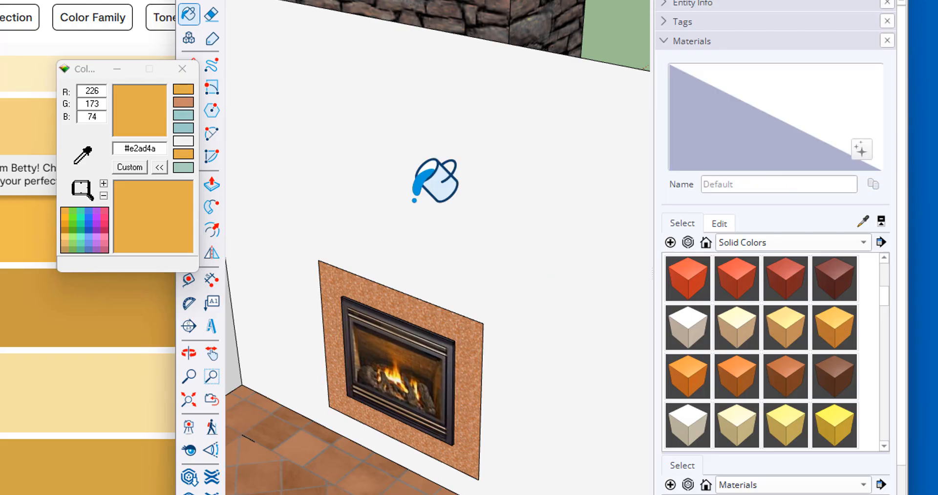
pyautogui.scroll(-1, 406, 356)
pyautogui.scroll(-2, 407, 357)
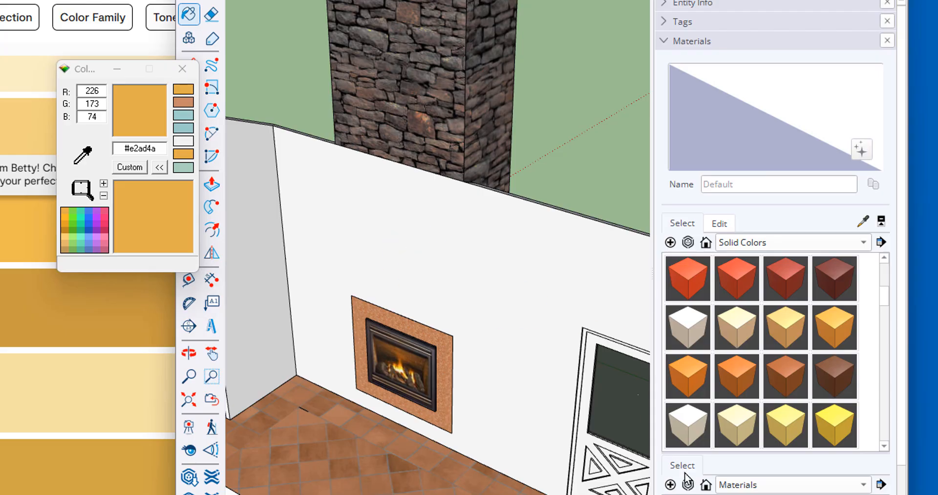
# - Try to paint the fireplace wall with C04_Amber_Sunshine and undo the paint changes
pyautogui.click(838, 332)
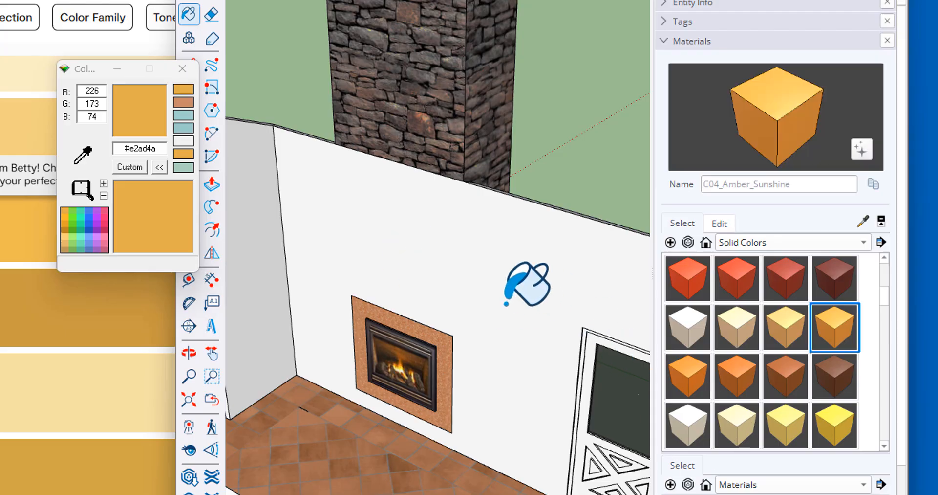
pyautogui.click(506, 304)
pyautogui.scroll(-3, 457, 336)
pyautogui.scroll(-2, 457, 336)
pyautogui.scroll(5, 464, 334)
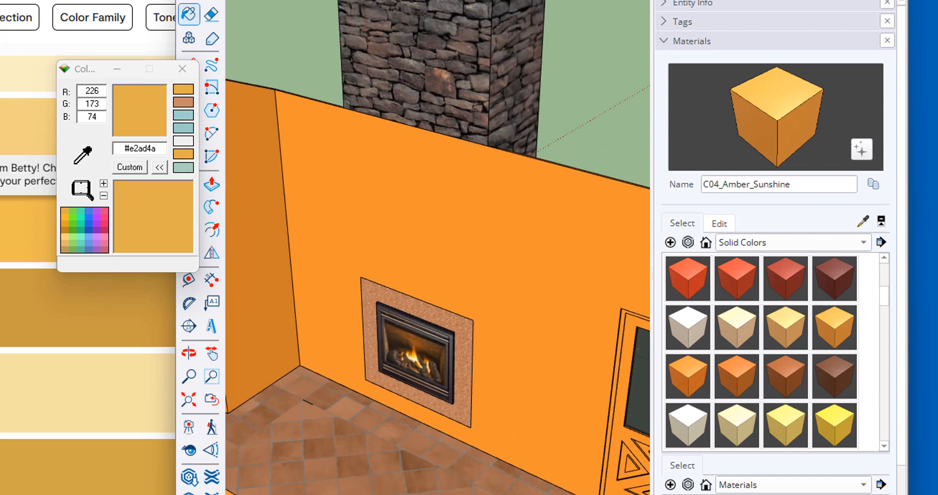
pyautogui.hotkey('ctrl', 'z')
pyautogui.press('space')
pyautogui.hotkey('ctrl', 'z')
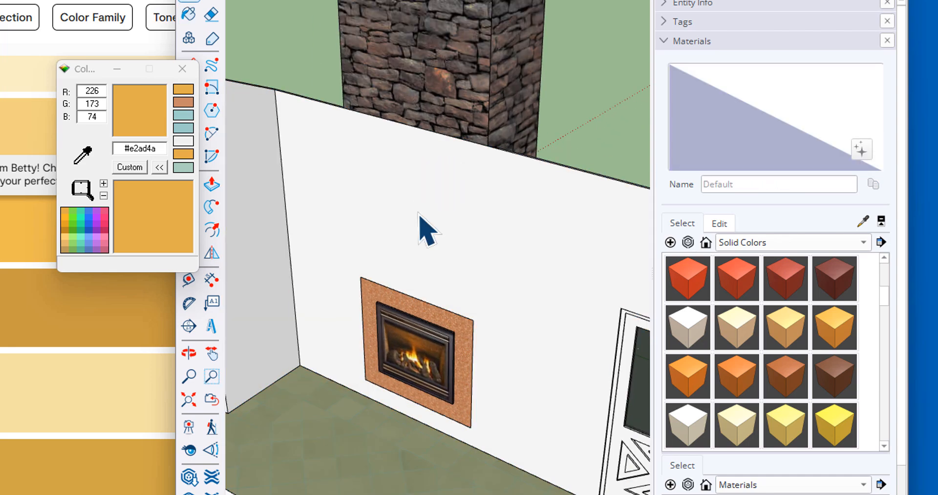
# - Paint the fireplace wall face with C04_Amber_Sunshine and set the material's RGB color to 226, 173, 74
pyautogui.click(848, 324)
pyautogui.click(533, 239)
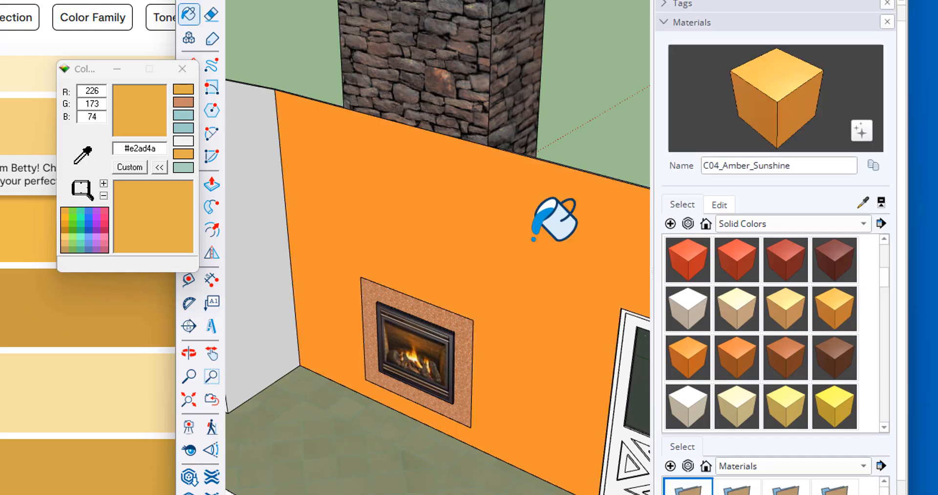
pyautogui.click(721, 205)
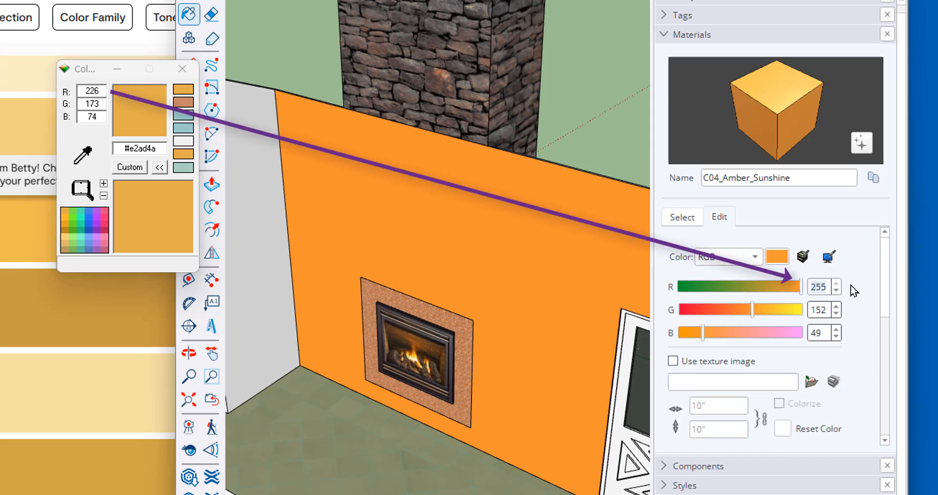
pyautogui.press('BackSpace')
pyautogui.press('BackSpace')
pyautogui.press('BackSpace')
pyautogui.write('226')
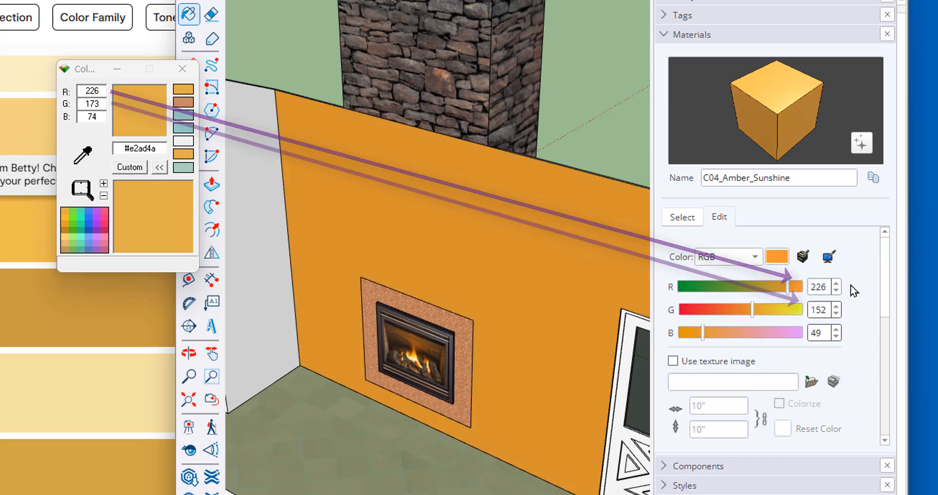
pyautogui.moveTo(811, 310); pyautogui.dragTo(845, 310)
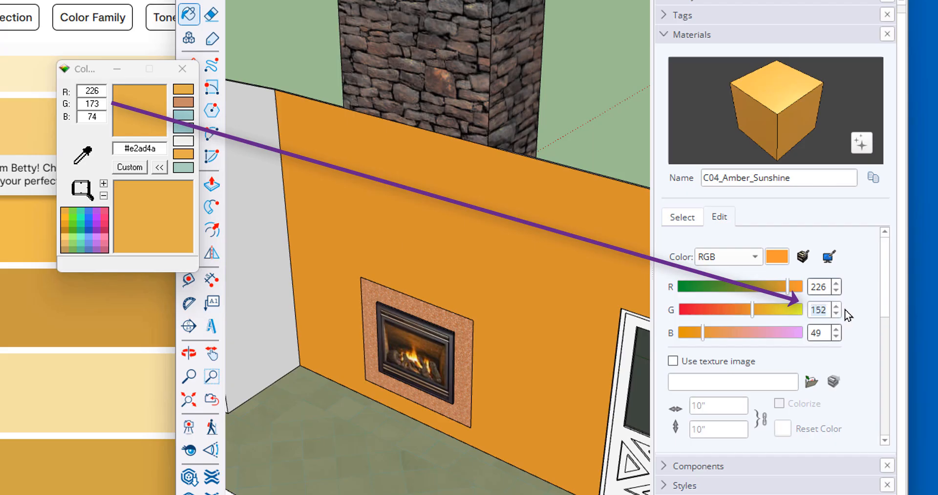
pyautogui.write('173')
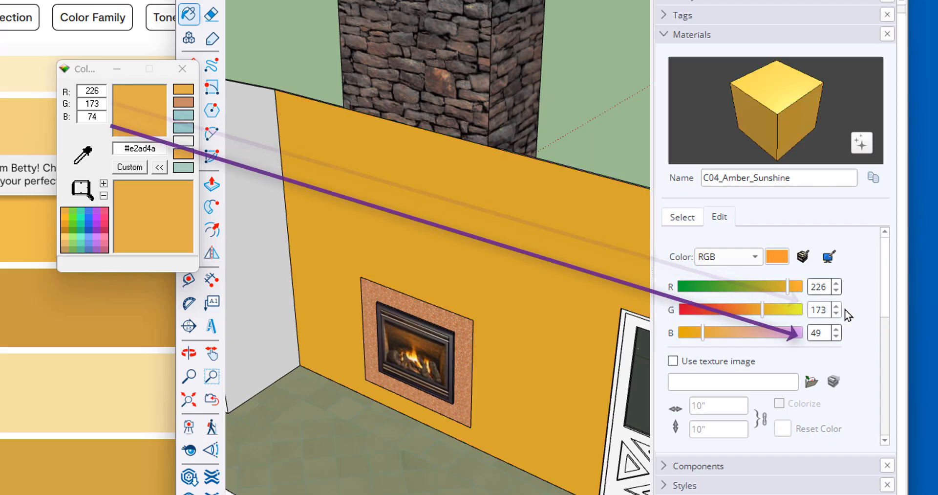
pyautogui.moveTo(811, 333); pyautogui.dragTo(845, 337)
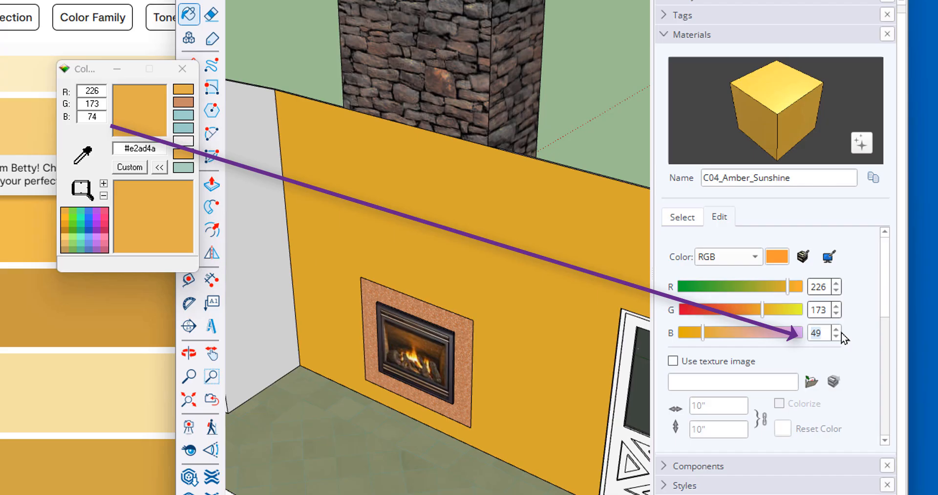
pyautogui.write('74')
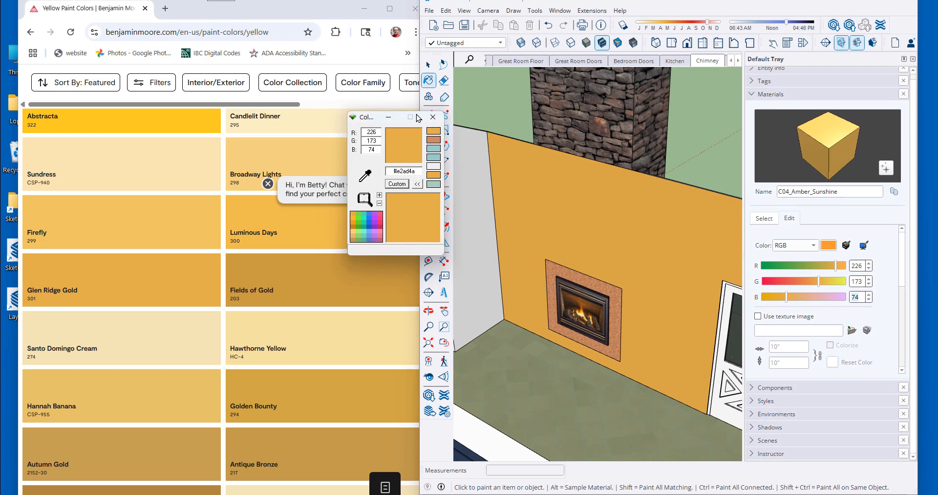
# - Place Color Cop between the swatches and the model, and rename the wall material as 301
pyautogui.moveTo(418, 118); pyautogui.dragTo(470, 116)
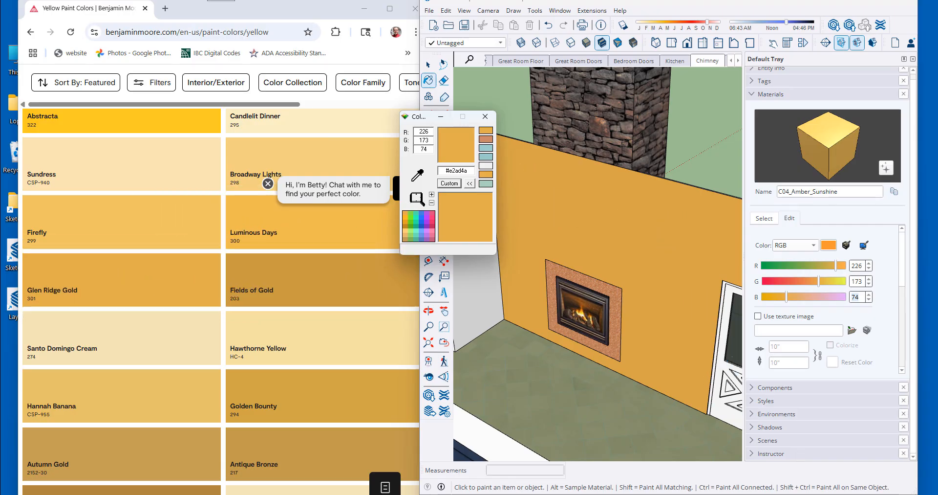
pyautogui.moveTo(872, 191); pyautogui.dragTo(753, 194)
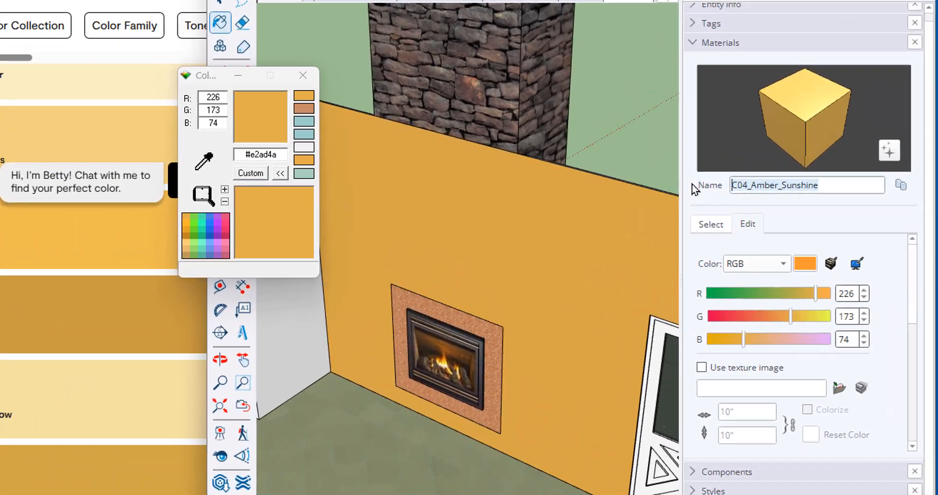
pyautogui.write('301')
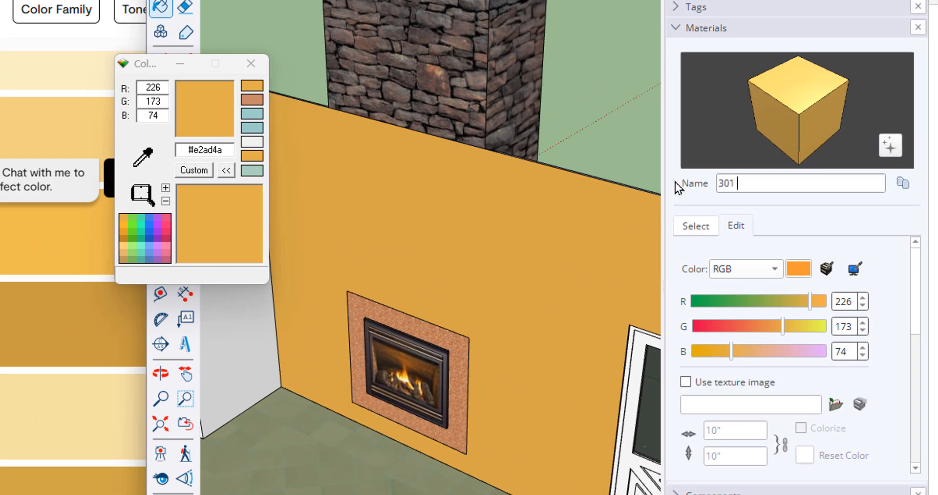
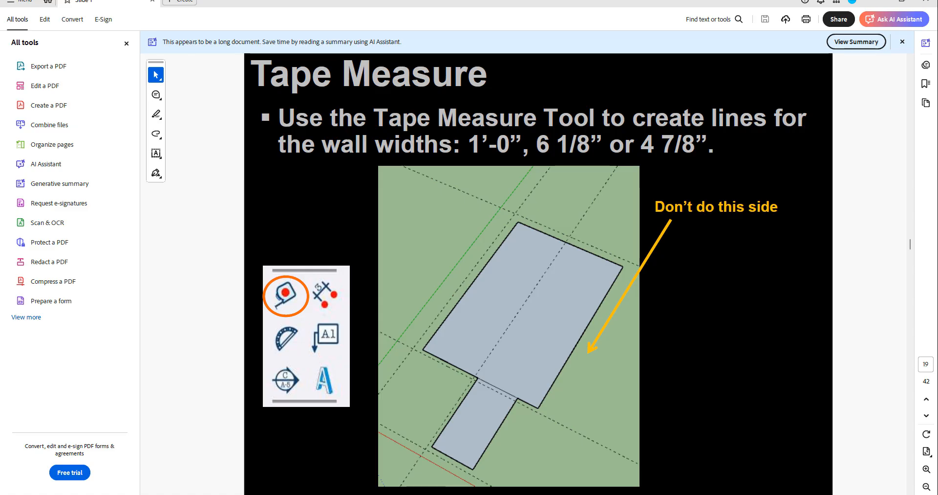
# - Review PDF pages 19 to 29 on wall widths, push-pull walls, the baseboard, floor, wall and ceiling components, and the soffit
pyautogui.click(928, 415)
pyautogui.click(928, 415)
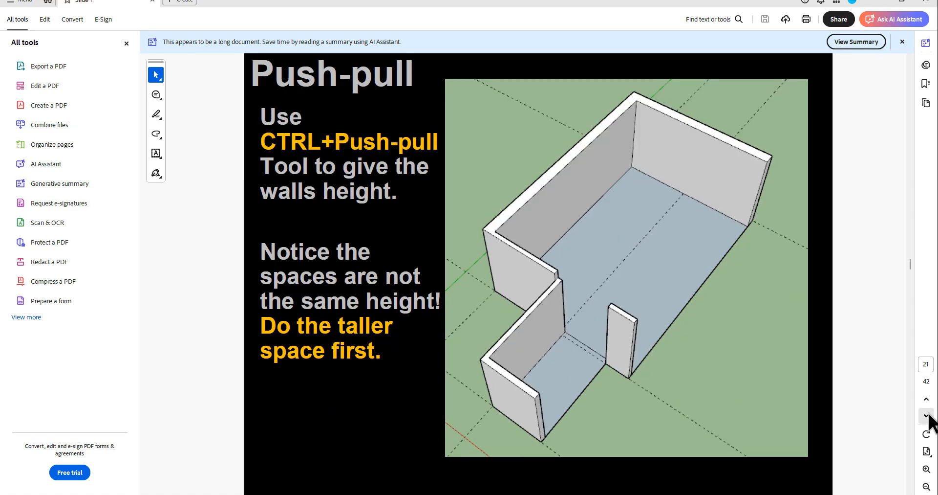
pyautogui.click(929, 416)
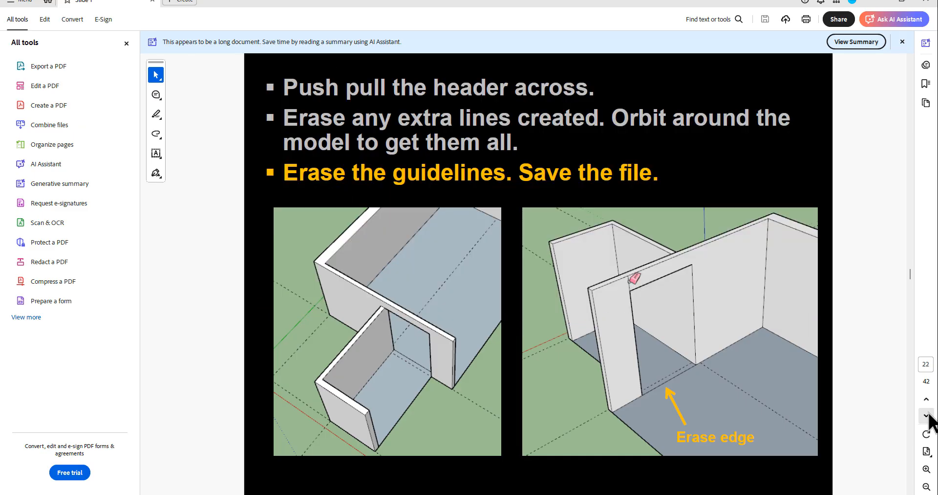
pyautogui.click(927, 399)
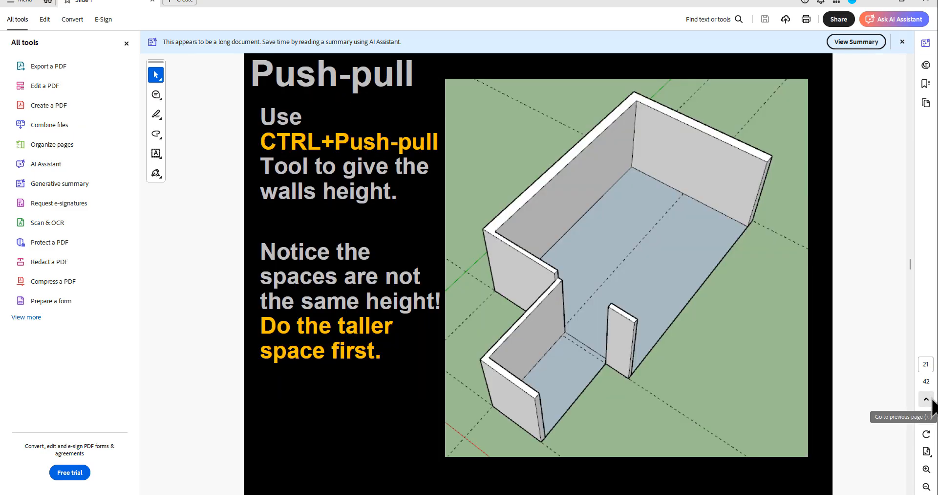
pyautogui.click(928, 416)
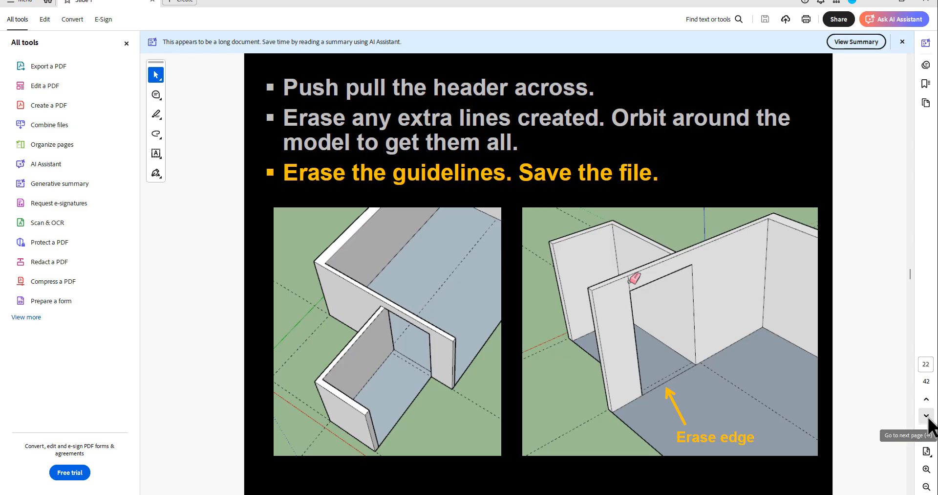
pyautogui.click(928, 416)
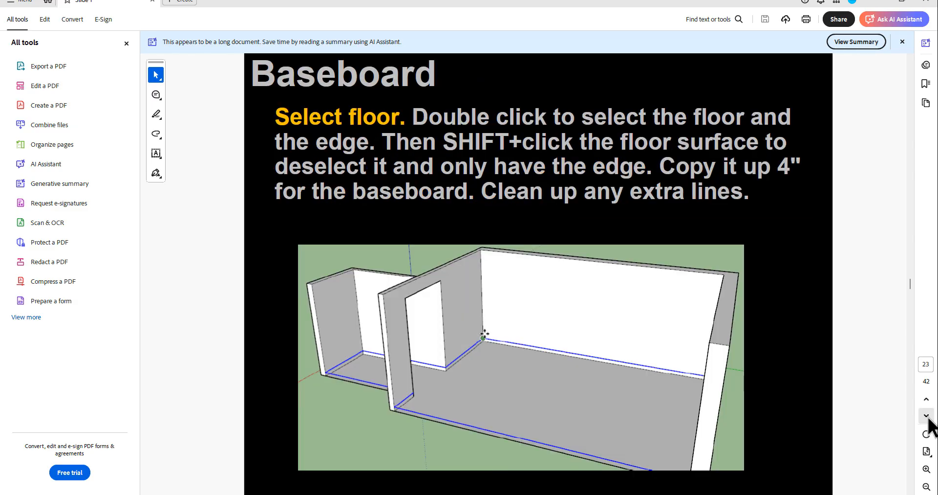
pyautogui.click(927, 416)
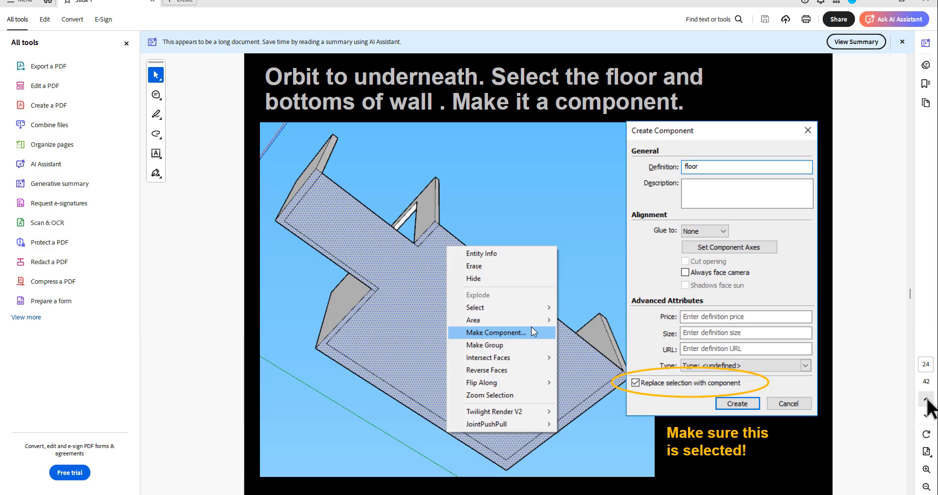
pyautogui.click(928, 416)
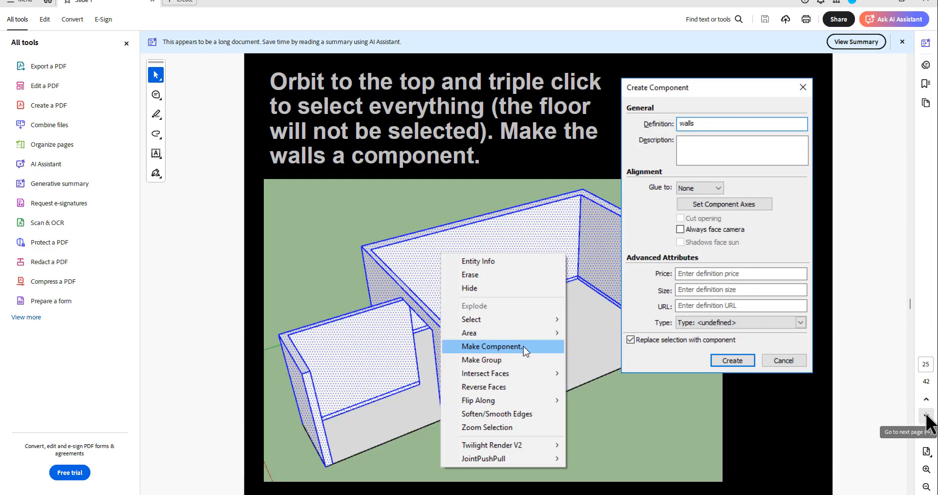
pyautogui.click(927, 416)
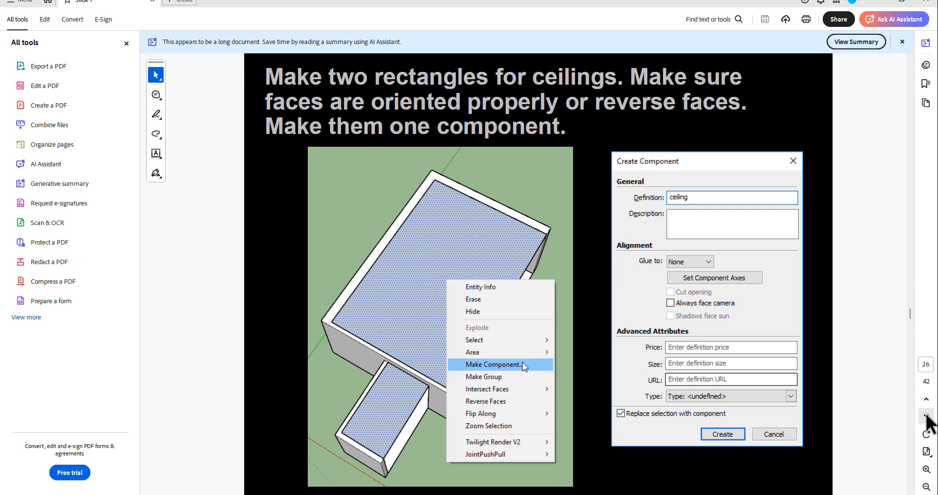
pyautogui.click(928, 416)
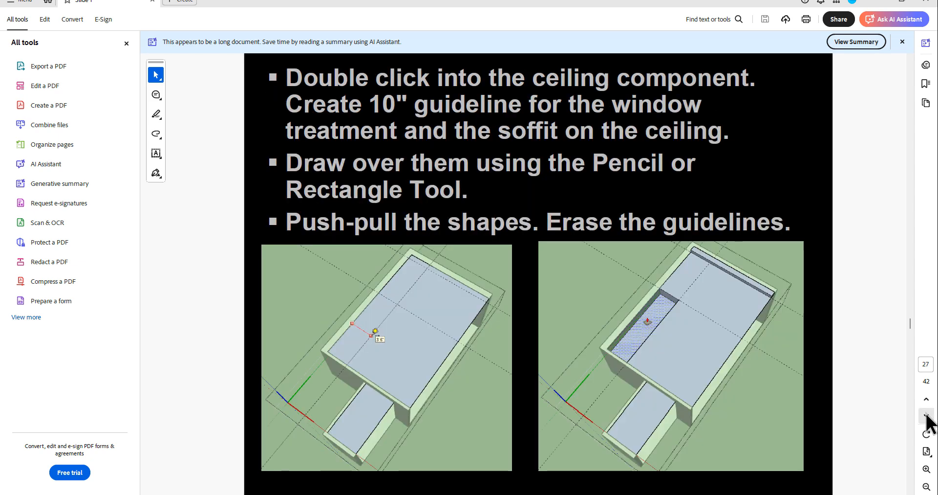
pyautogui.click(928, 416)
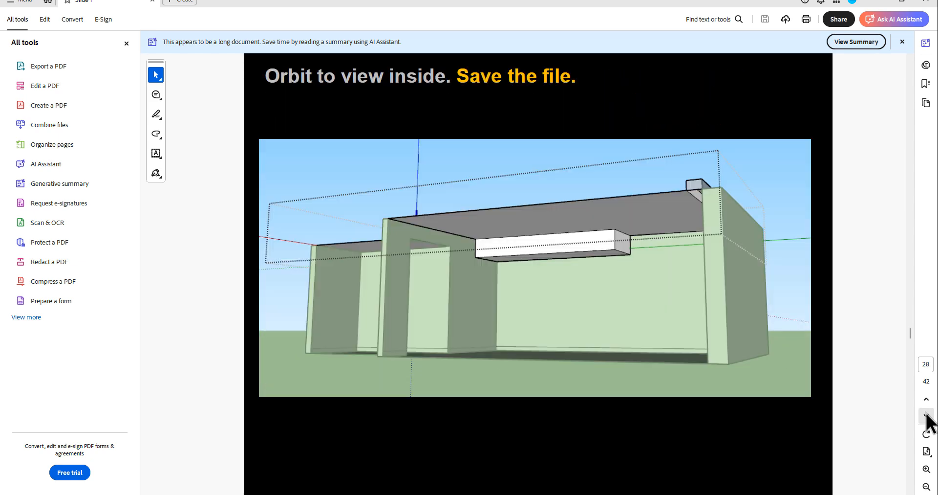
pyautogui.click(928, 416)
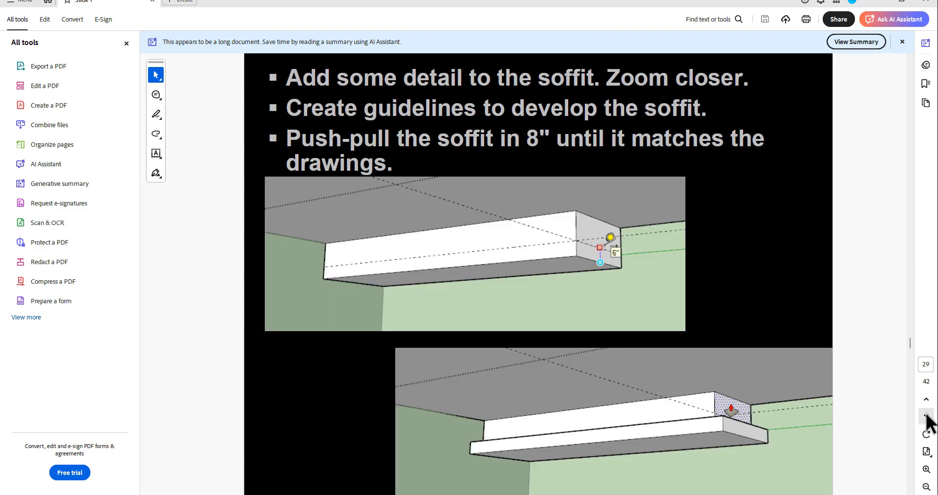
# - Switch to SketchUp and draw a floor rectangle about 10' 7" by 18' 6" on the ground beside the origin
pyautogui.hotkey('alt', 'Tab')
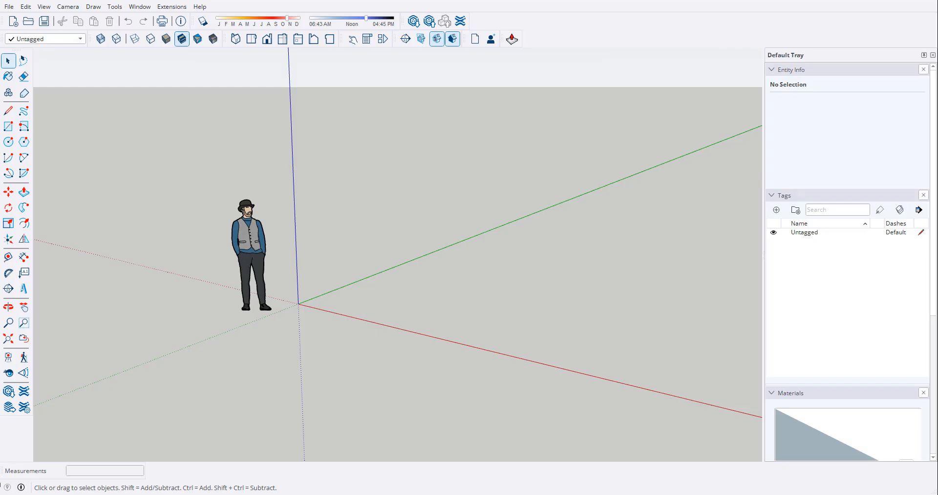
pyautogui.moveTo(227, 352); pyautogui.dragTo(377, 300, button='middle')
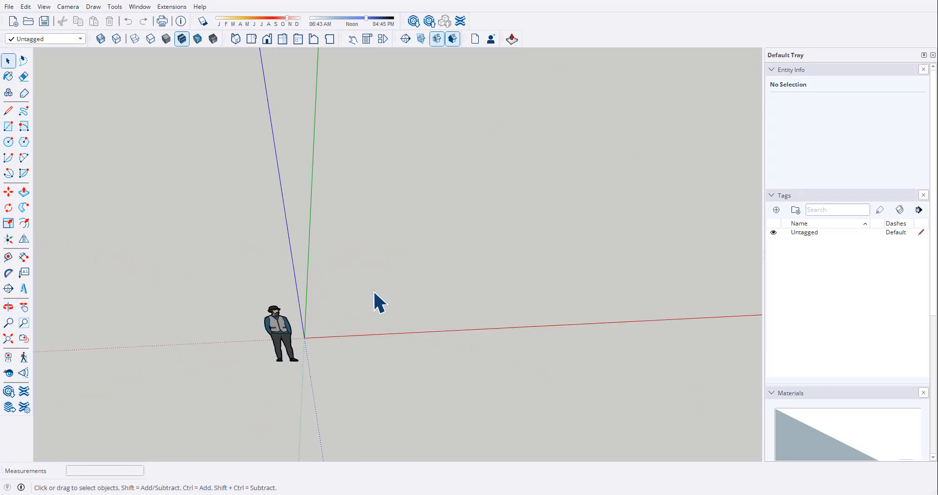
pyautogui.press('r')
pyautogui.click(351, 315)
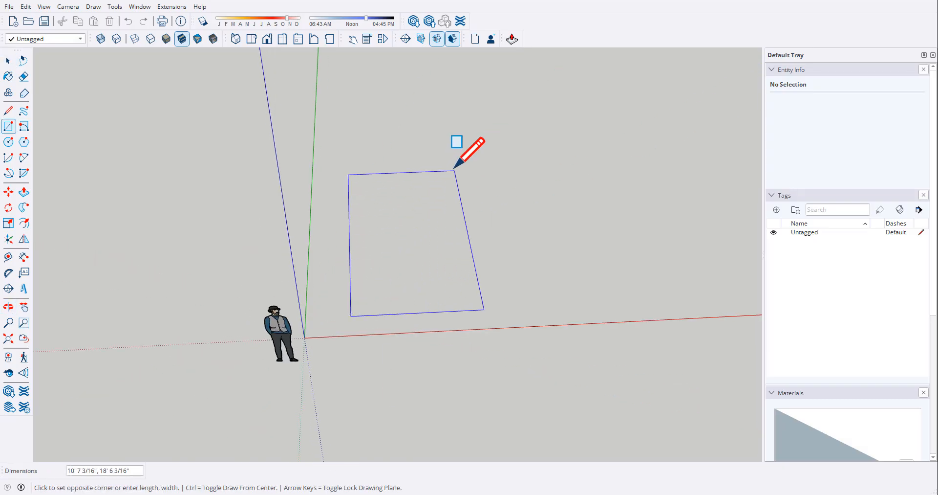
pyautogui.click(455, 170)
# - Offset the floor rectangle's outline outward by 4.5" to set the wall thickness
pyautogui.moveTo(482, 361); pyautogui.dragTo(412, 272, button='middle')
pyautogui.press('space')
pyautogui.click(412, 271)
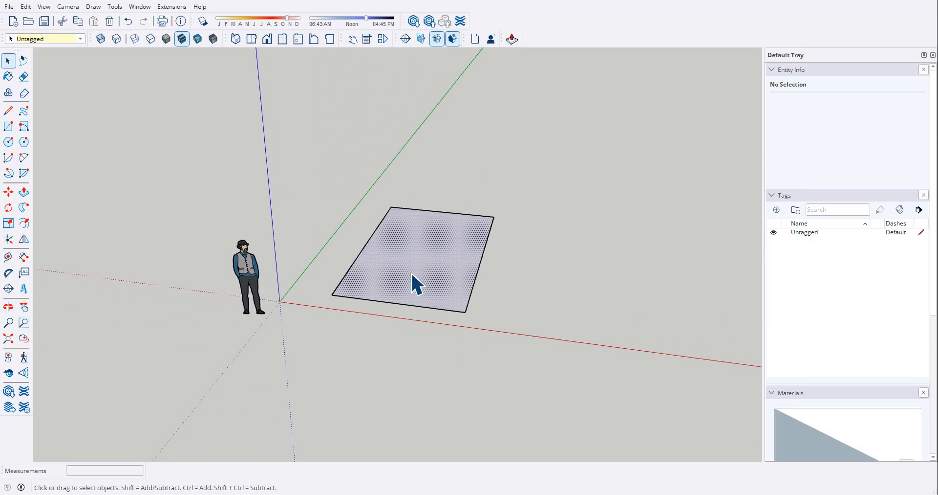
pyautogui.press('f')
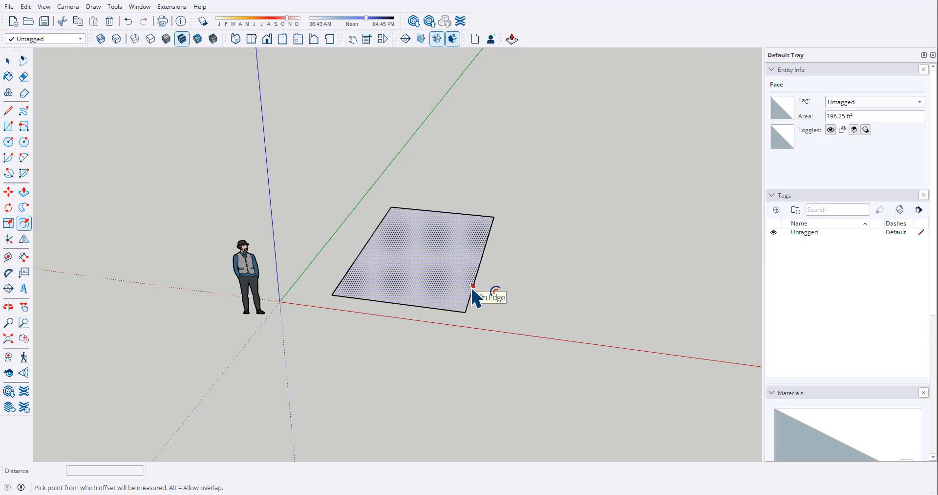
pyautogui.click(472, 288)
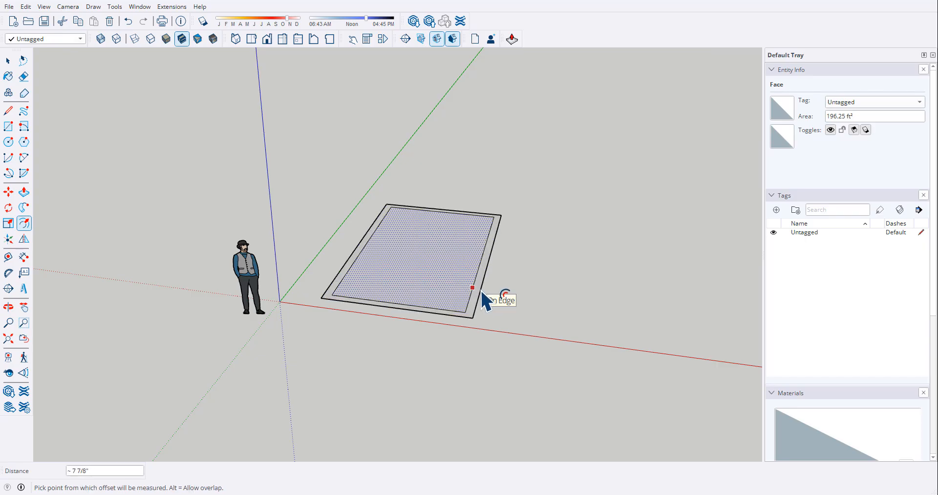
pyautogui.write('4.5')
pyautogui.press('Return')
pyautogui.press('space')
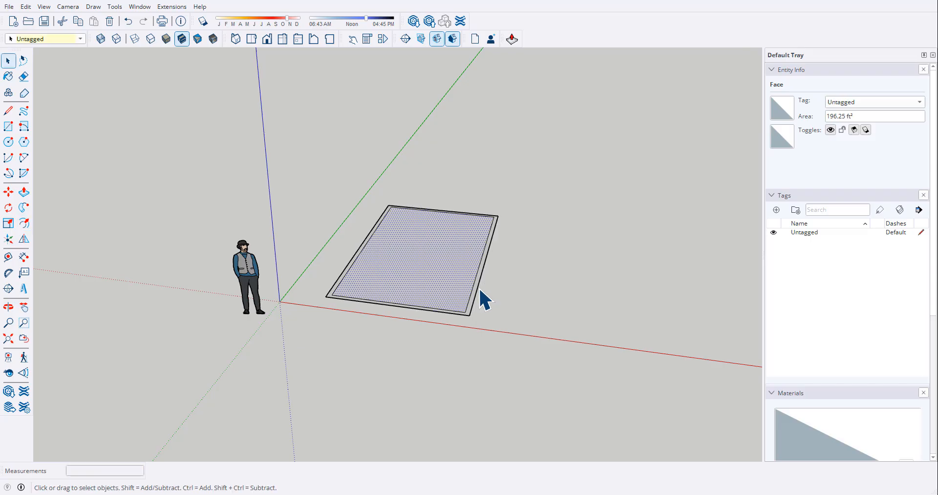
# - Push-pull the narrow border face around the floor up 8' to form the room walls
pyautogui.scroll(3, 482, 299)
pyautogui.press('p')
pyautogui.press('space')
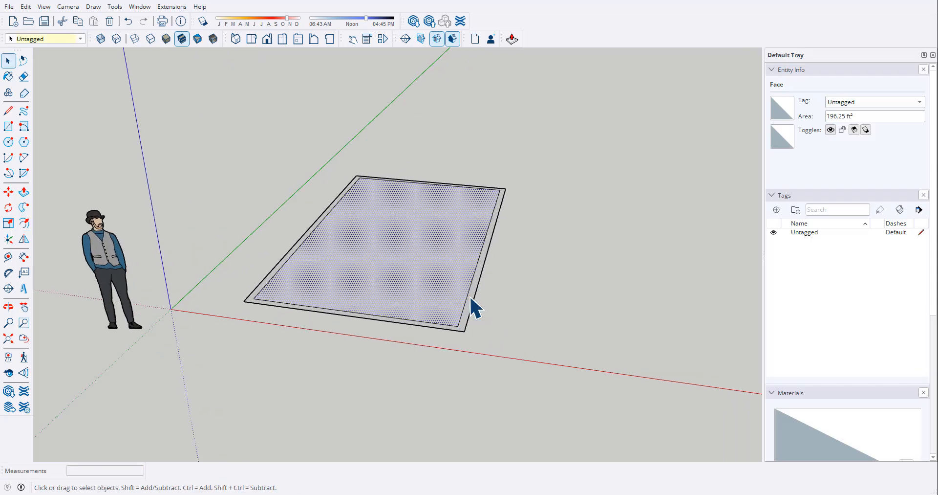
pyautogui.click(471, 300)
pyautogui.press('p')
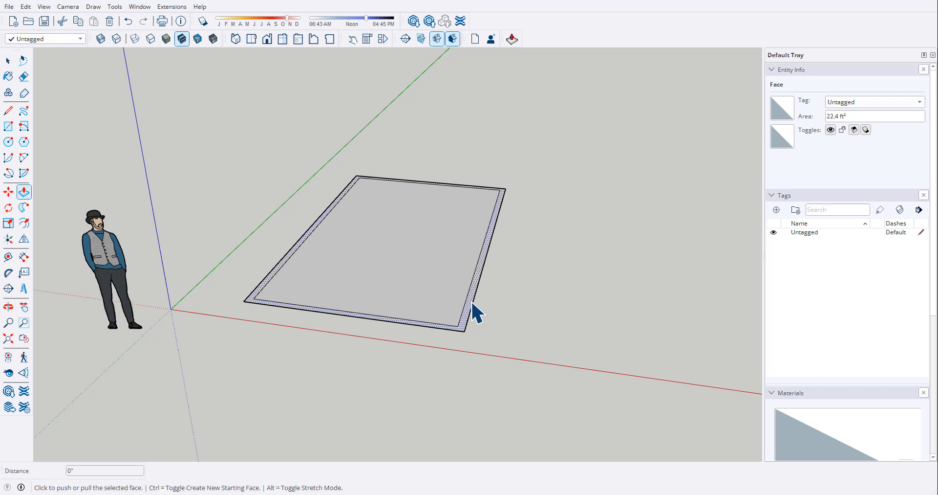
pyautogui.click(472, 303)
pyautogui.write('8')
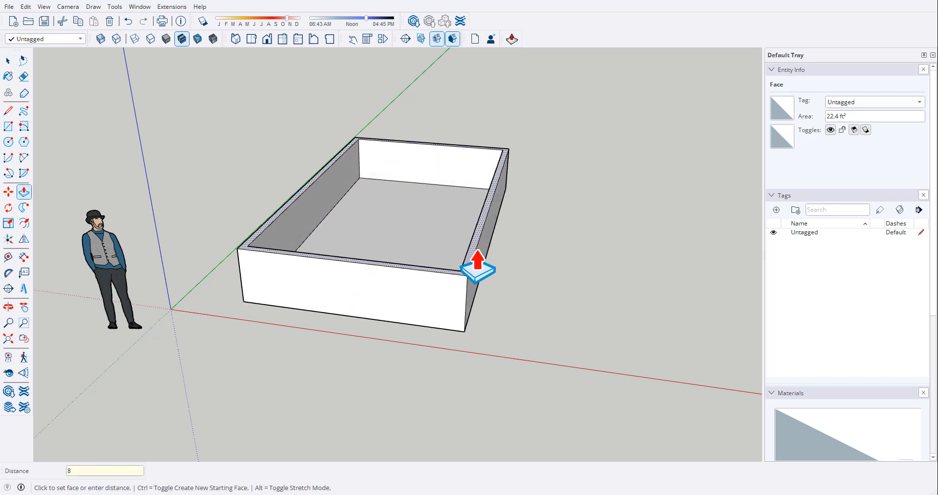
pyautogui.press('Return')
pyautogui.press('space')
pyautogui.scroll(-3, 494, 269)
# - Select all the wall geometry without the floor face and make it a component named walls
pyautogui.press('o')
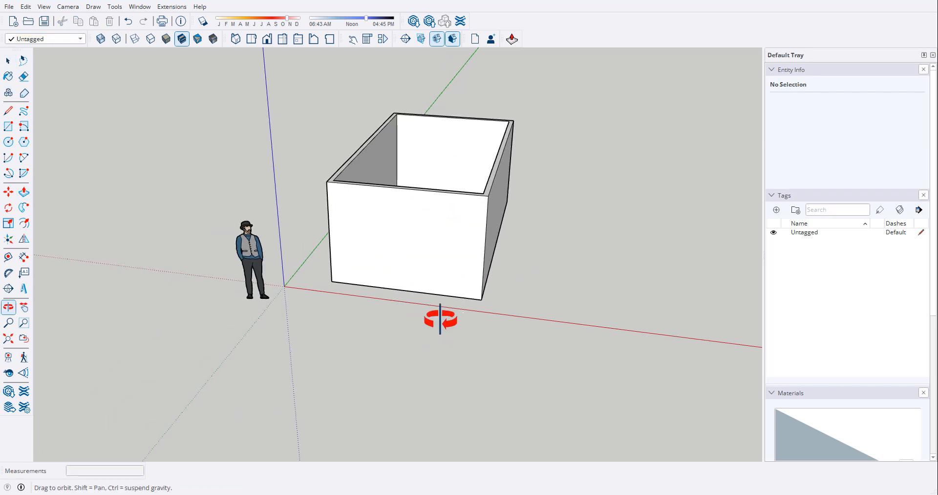
pyautogui.moveTo(441, 319); pyautogui.dragTo(510, 263)
pyautogui.press('space')
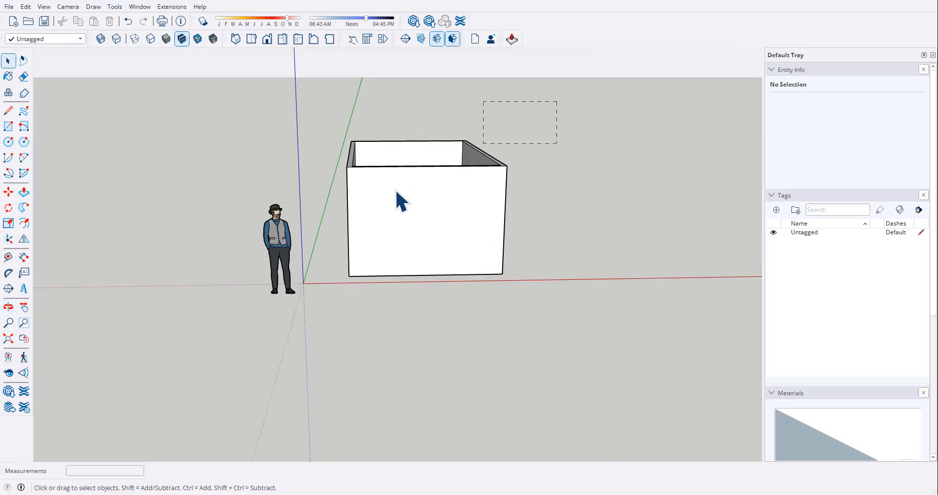
pyautogui.moveTo(395, 189); pyautogui.dragTo(332, 216)
pyautogui.moveTo(442, 169); pyautogui.dragTo(450, 54, button='middle')
pyautogui.scroll(4, 385, 230)
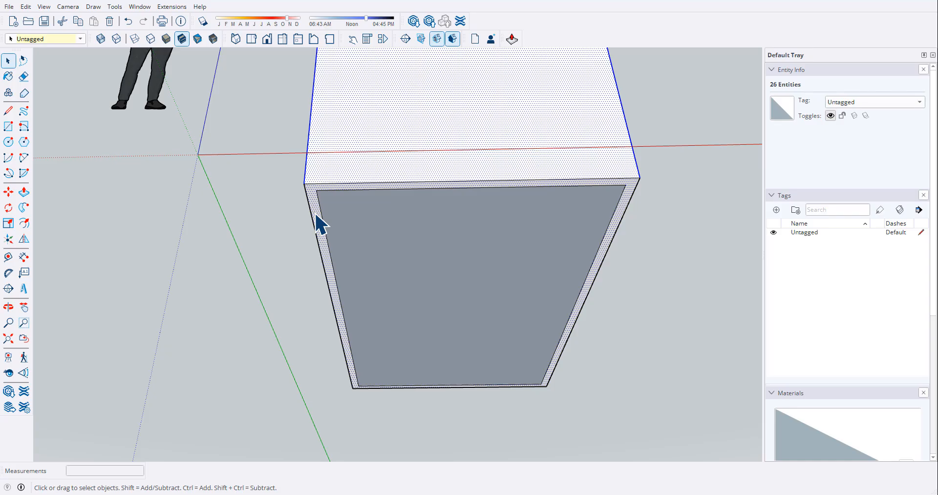
pyautogui.rightClick(316, 215)
pyautogui.click(369, 293)
pyautogui.write('walls')
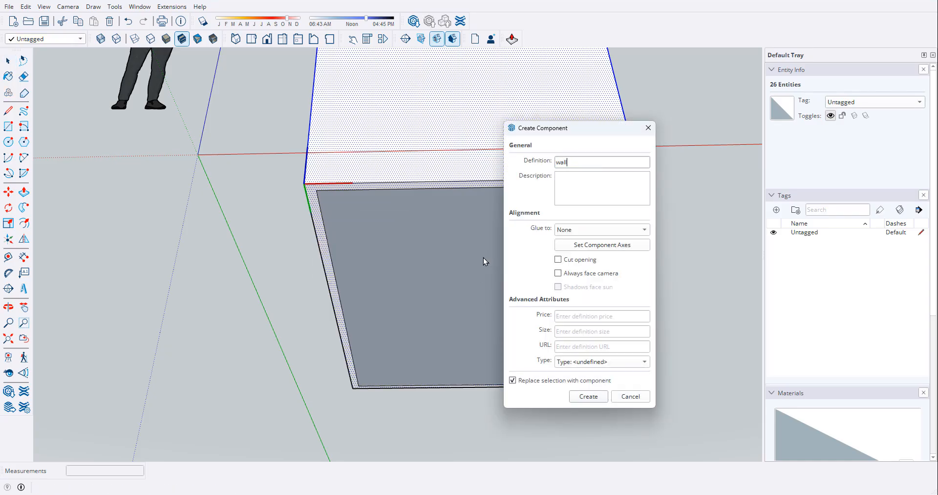
pyautogui.press('Return')
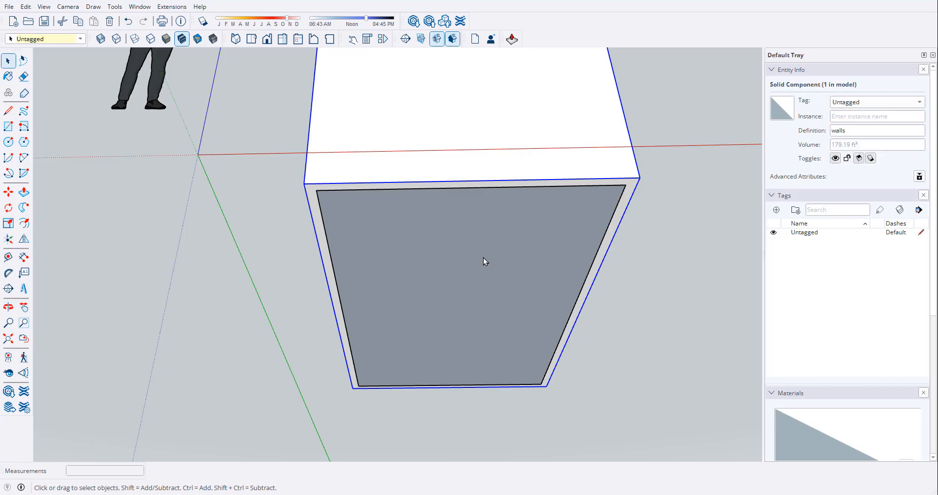
# - Create a tag named walls and assign it to the walls component
pyautogui.moveTo(712, 163); pyautogui.dragTo(572, 378, button='middle')
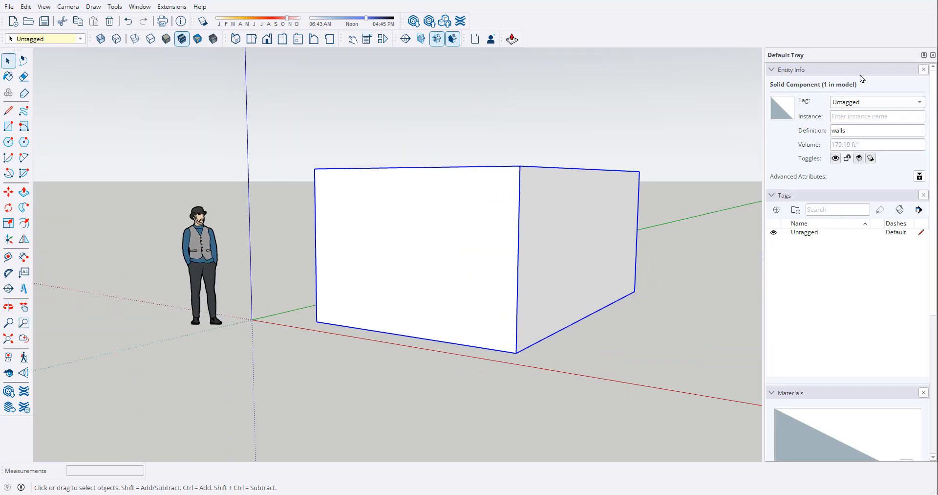
pyautogui.click(777, 210)
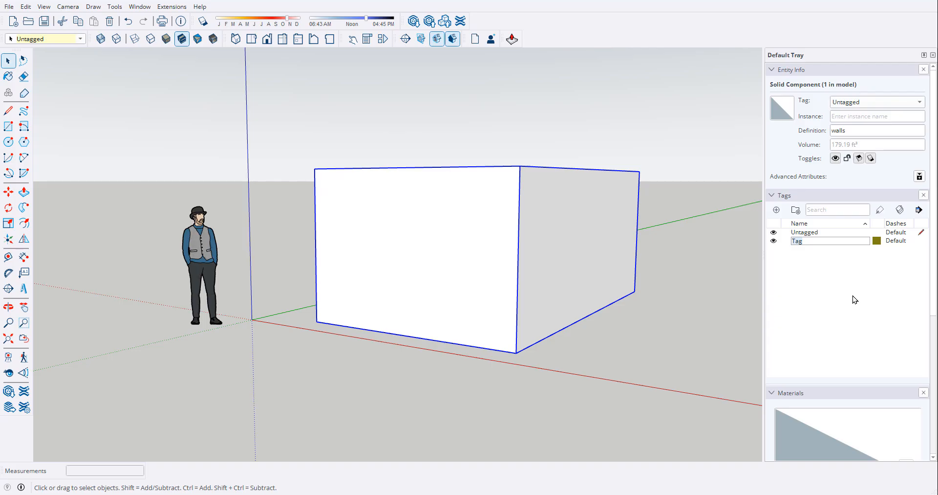
pyautogui.press('Return')
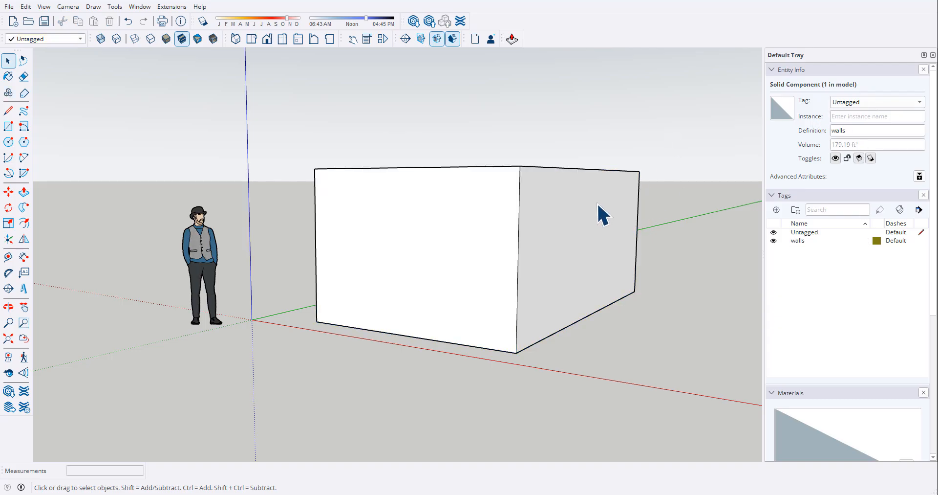
pyautogui.click(870, 103)
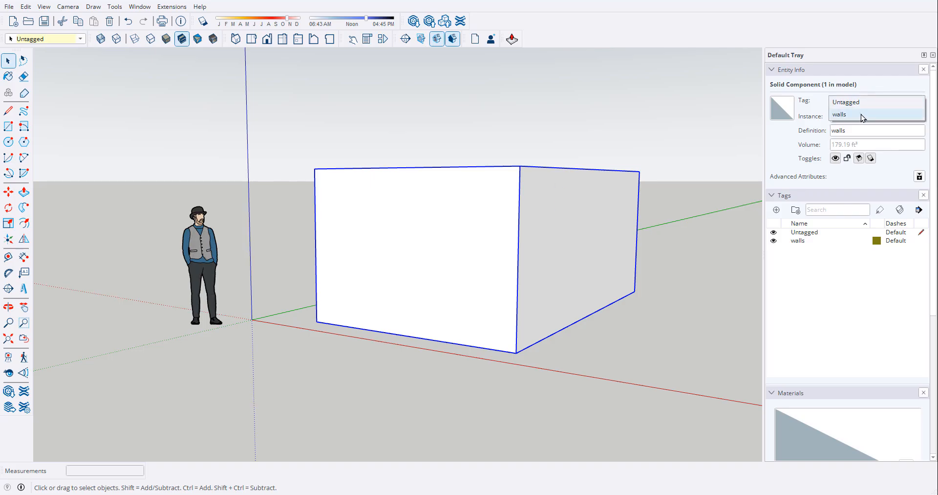
pyautogui.click(860, 113)
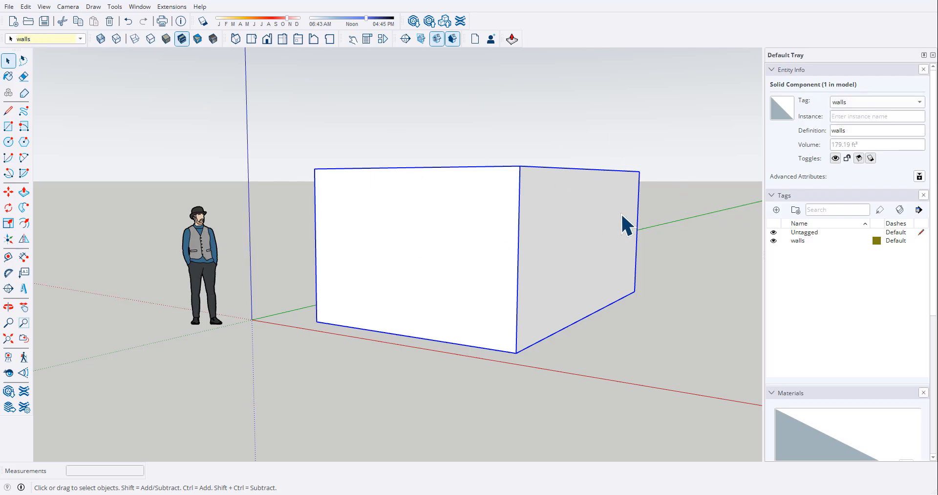
# - Examine the tags of the faces inside the walls component and of the component itself
pyautogui.doubleClick(482, 198)
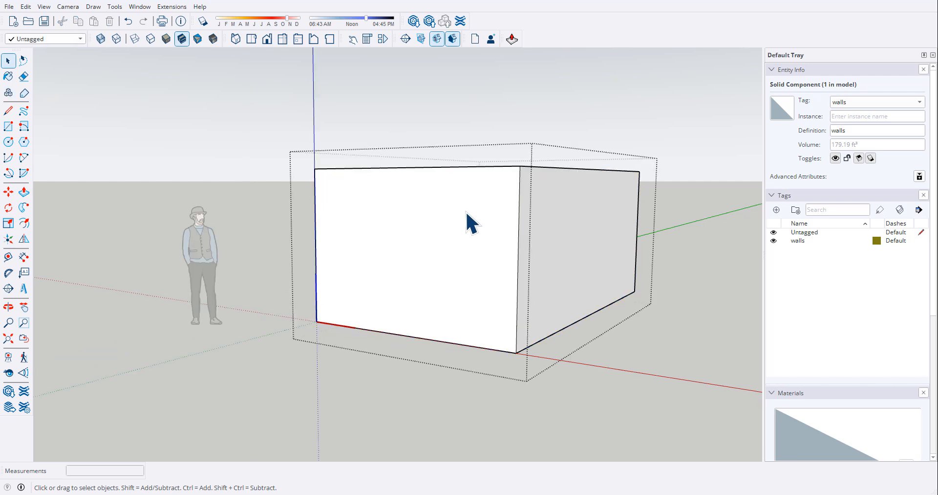
pyautogui.click(469, 221)
pyautogui.click(606, 250)
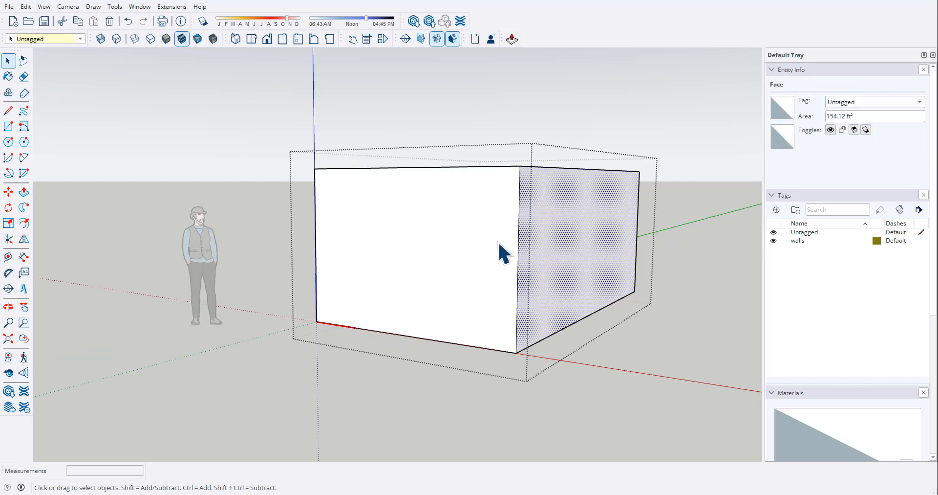
pyautogui.click(499, 254)
pyautogui.click(564, 246)
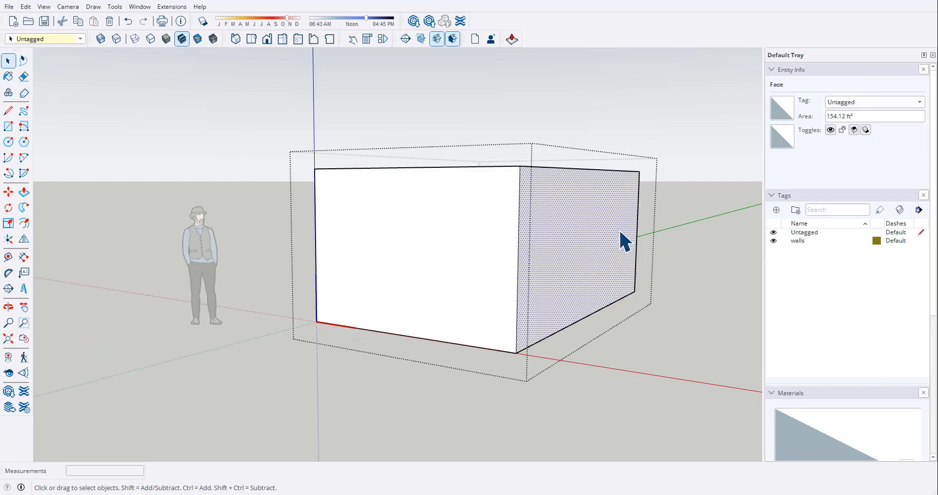
pyautogui.click(669, 108)
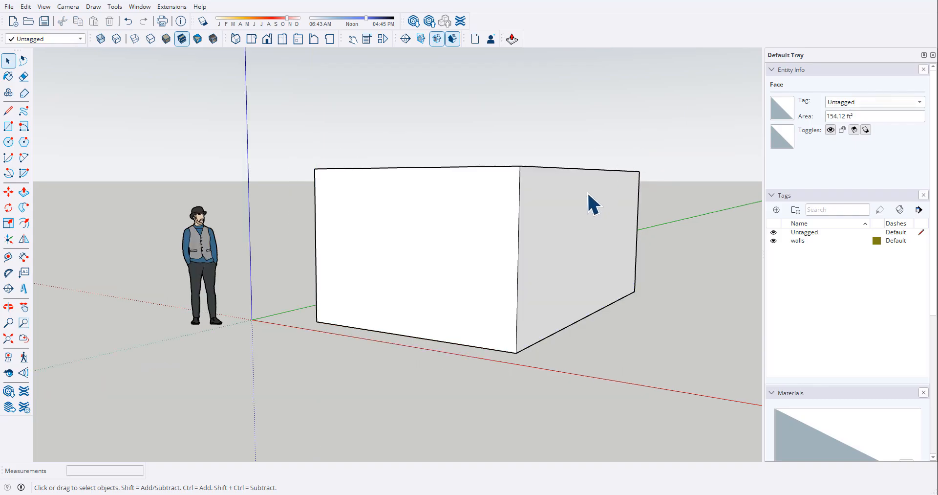
pyautogui.click(589, 203)
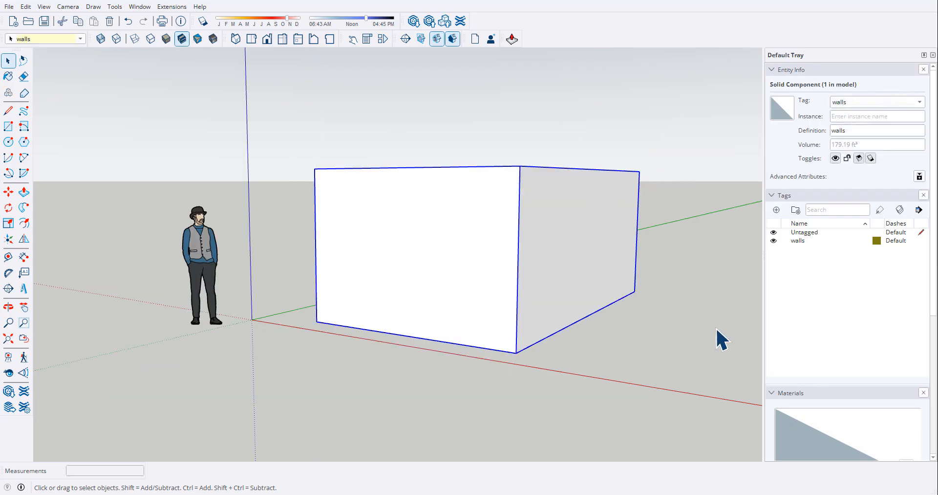
# - Hide the walls tag and make the floor face with its edges a component named floor
pyautogui.click(774, 240)
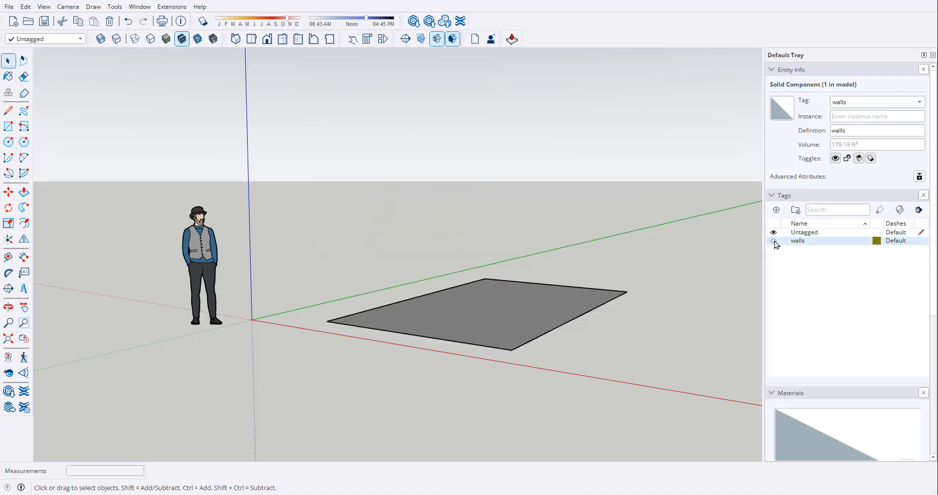
pyautogui.moveTo(557, 367); pyautogui.dragTo(631, 452, button='middle')
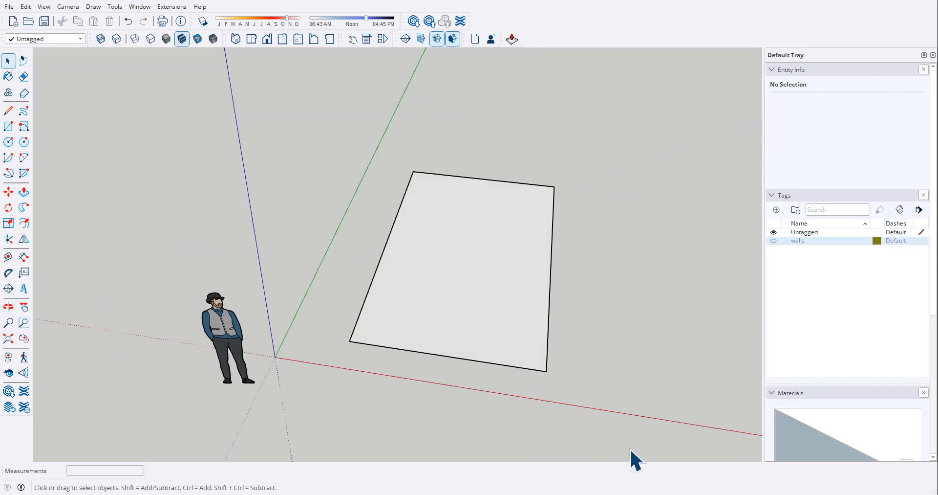
pyautogui.doubleClick(494, 342)
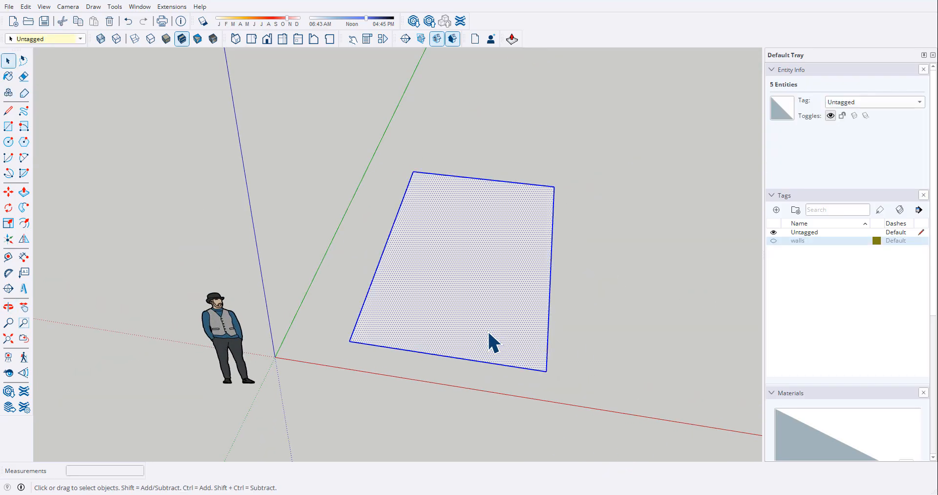
pyautogui.rightClick(489, 335)
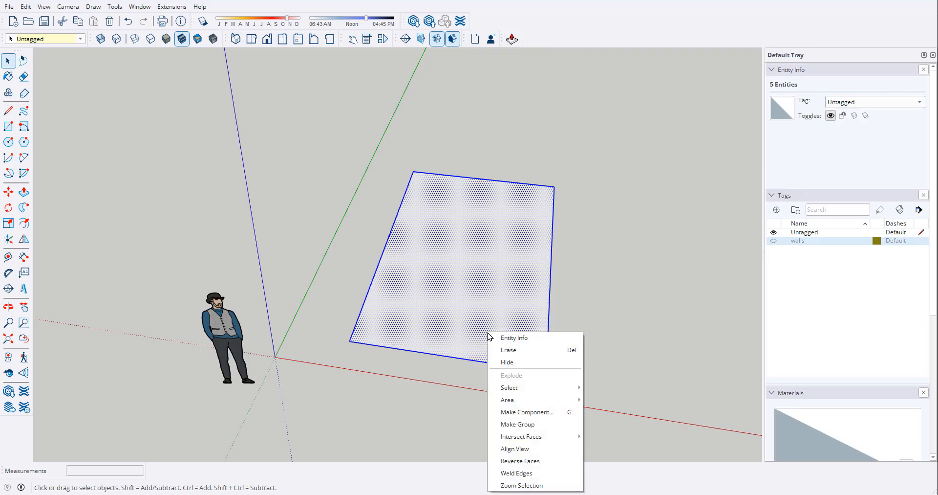
pyautogui.click(532, 412)
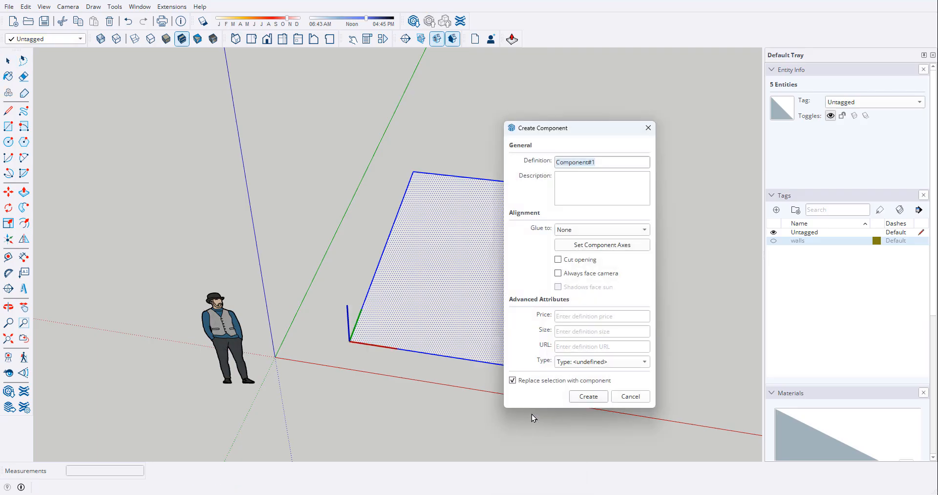
pyautogui.write('floor')
pyautogui.click(598, 396)
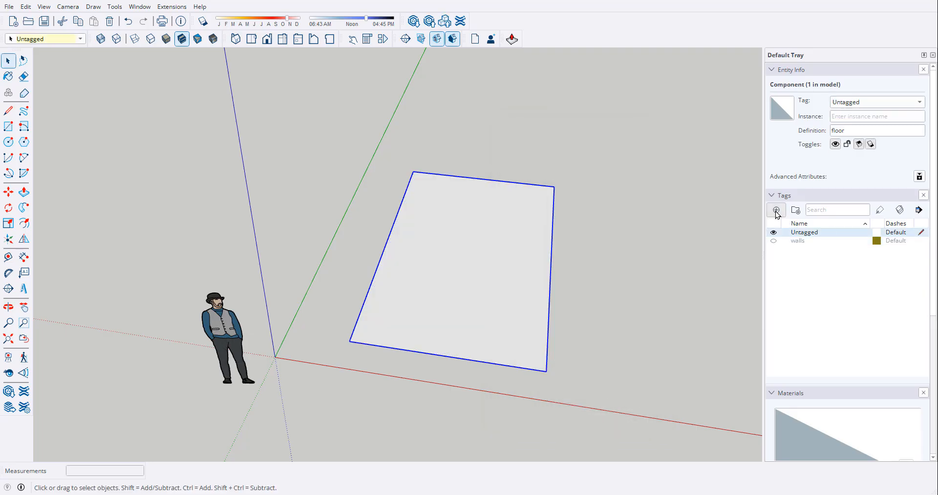
# - Create a tag named floor and assign it to the floor component
pyautogui.click(777, 210)
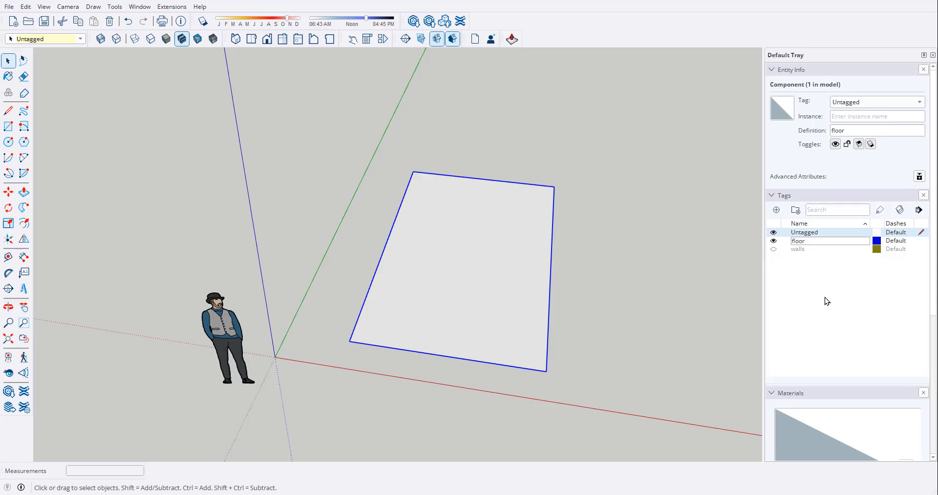
pyautogui.click(825, 301)
pyautogui.rightClick(477, 289)
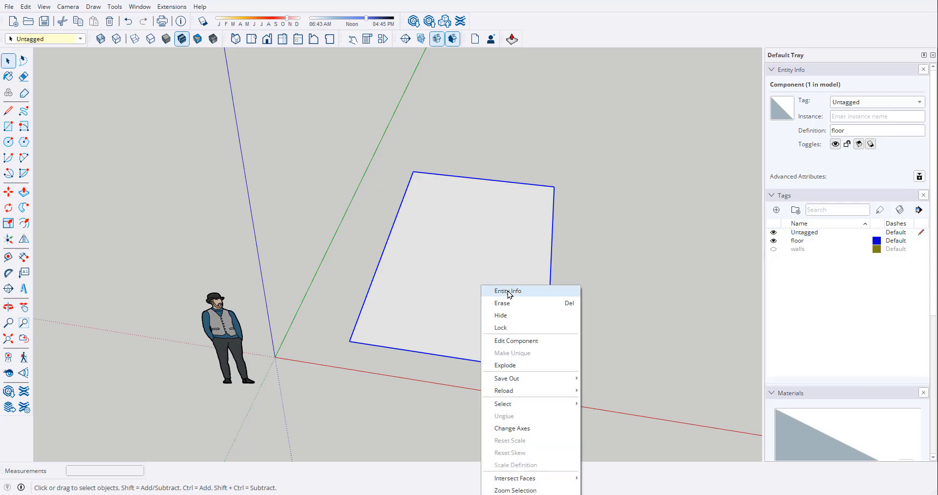
pyautogui.click(499, 290)
pyautogui.click(889, 104)
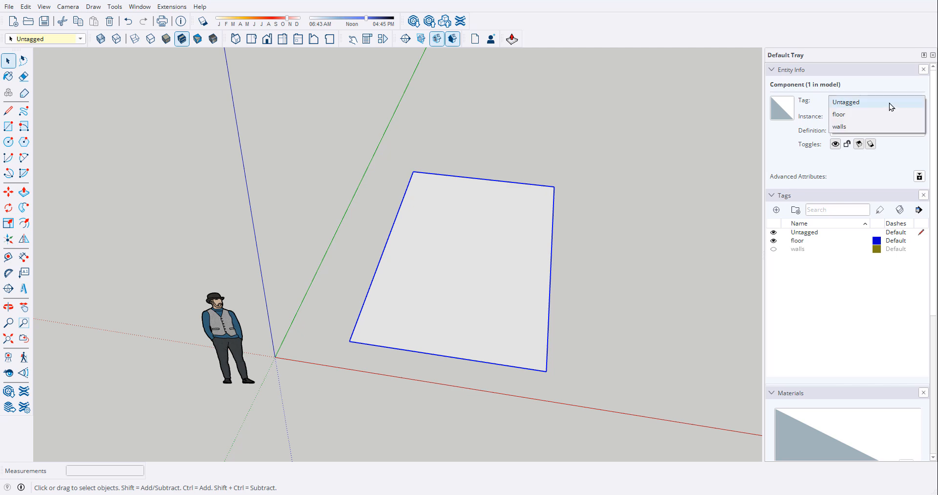
pyautogui.click(869, 117)
# - Open the floor component for editing and extrude its face downward 1 foot to form a slab
pyautogui.moveTo(465, 304); pyautogui.dragTo(444, 350, button='middle')
pyautogui.doubleClick(476, 356)
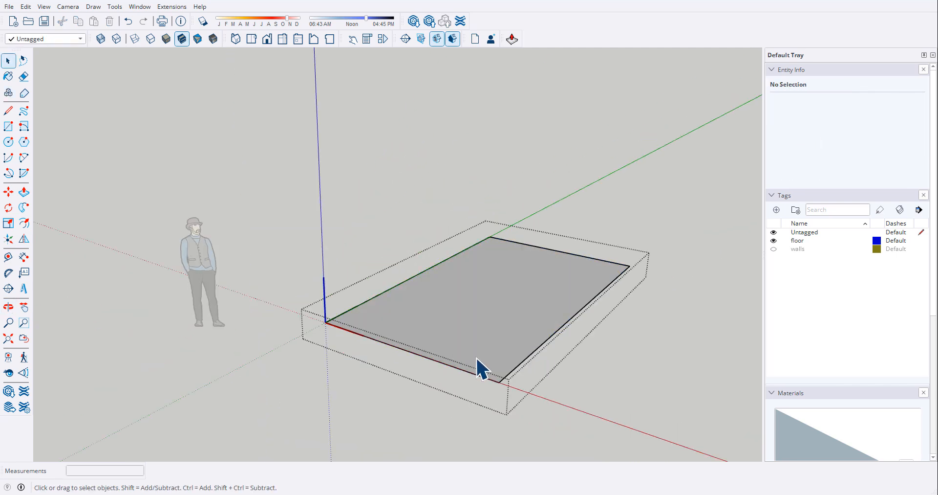
pyautogui.click(476, 356)
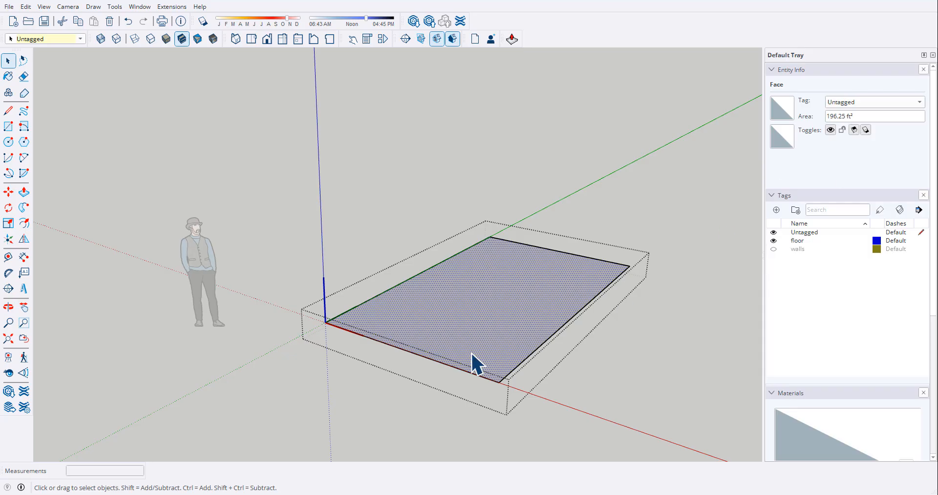
pyautogui.write('p')
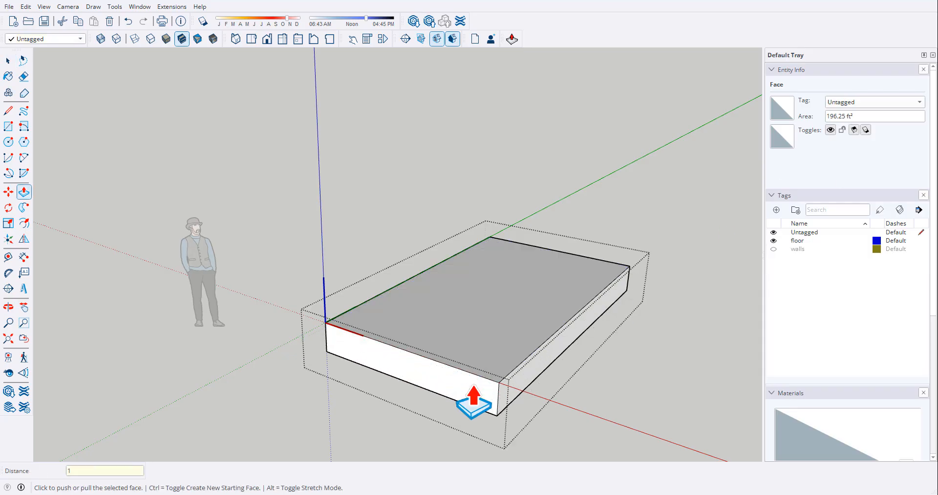
pyautogui.write('1')
pyautogui.press('Return')
pyautogui.press('space')
pyautogui.click(331, 381)
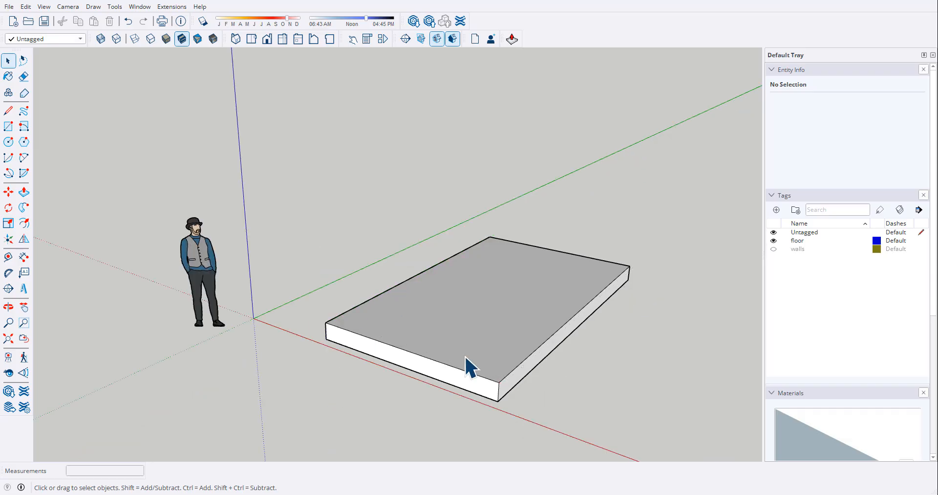
# - Make the walls tag visible again above the floor slab
pyautogui.moveTo(548, 381); pyautogui.dragTo(517, 265, button='middle')
pyautogui.moveTo(435, 343); pyautogui.dragTo(332, 254, button='middle')
pyautogui.click(773, 249)
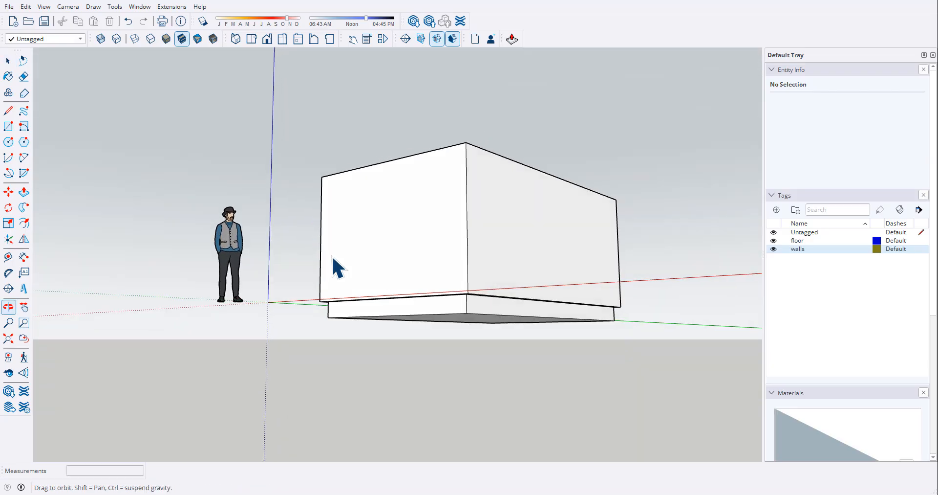
pyautogui.moveTo(444, 303); pyautogui.dragTo(406, 233, button='middle')
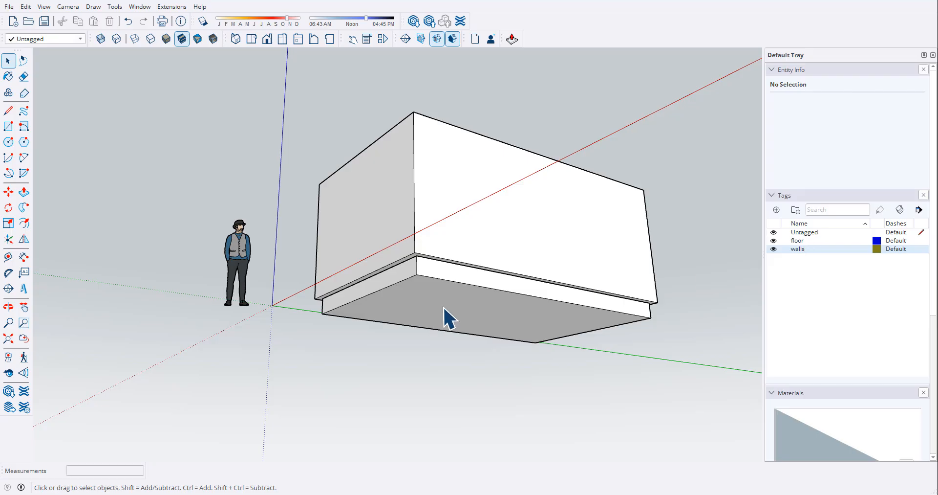
# - Inside the floor component, extrude the slab's side faces outward 4 1/2" to line up with the outer wall faces
pyautogui.doubleClick(395, 277)
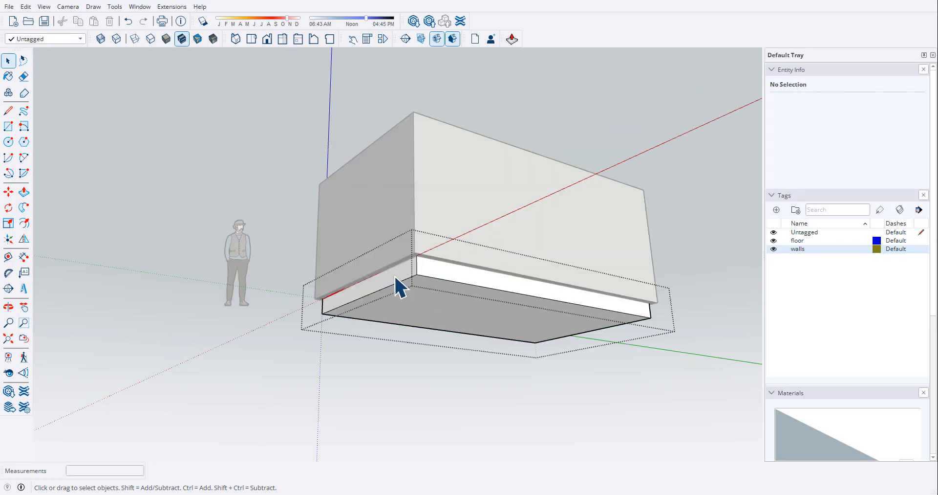
pyautogui.press('p')
pyautogui.click(425, 278)
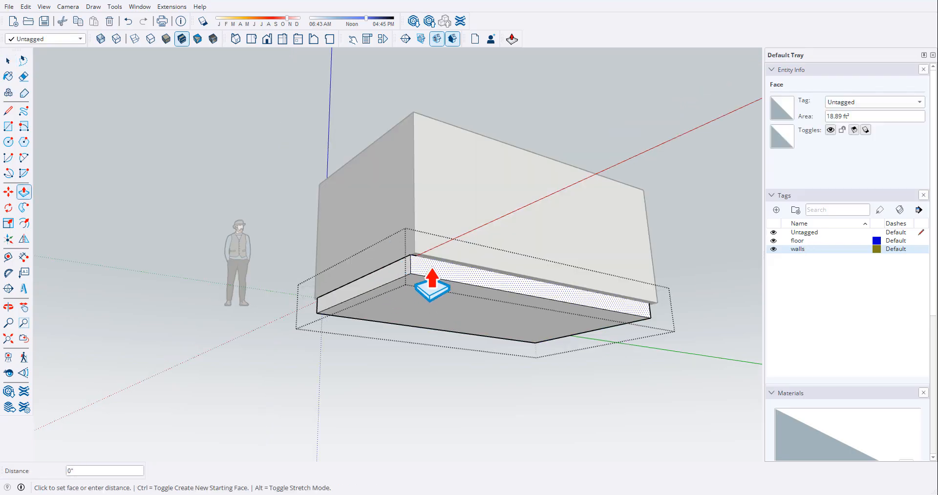
pyautogui.moveTo(432, 276); pyautogui.dragTo(413, 315, button='middle')
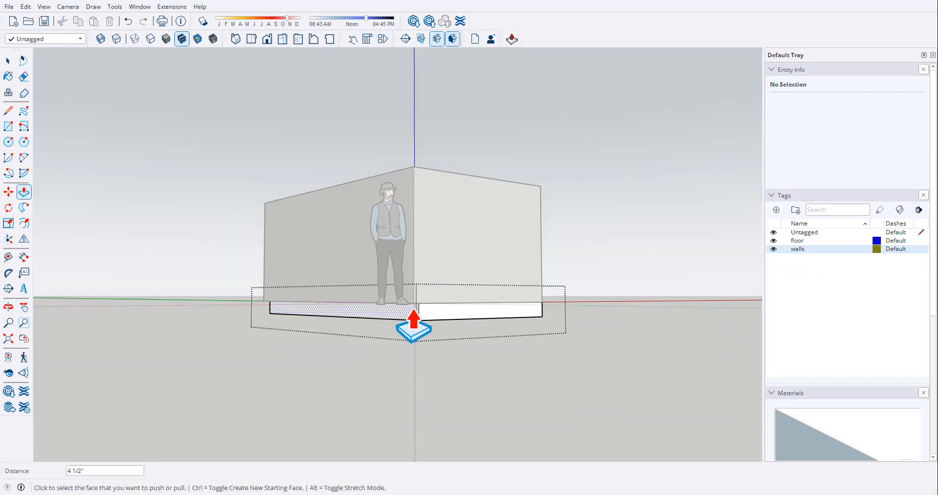
pyautogui.click(325, 298)
pyautogui.moveTo(325, 298); pyautogui.dragTo(923, 282, button='middle')
pyautogui.click(335, 333)
pyautogui.click(340, 319)
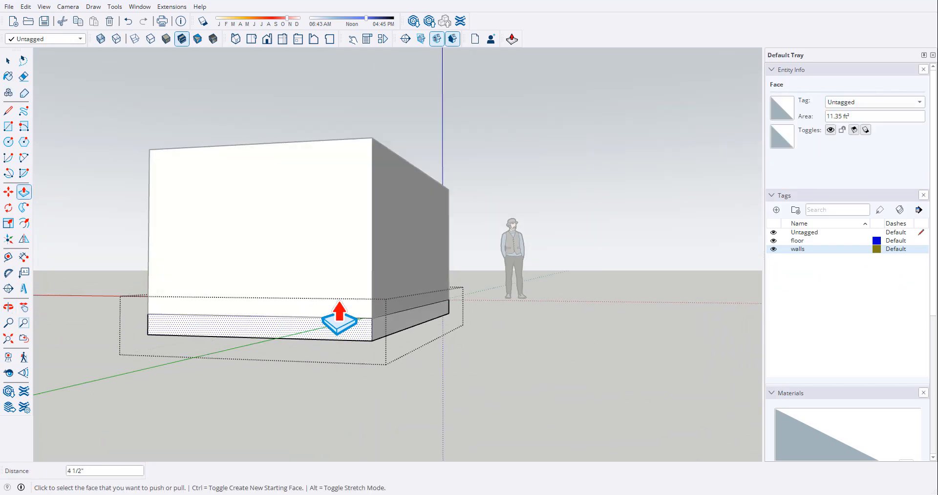
pyautogui.press('space')
pyautogui.moveTo(537, 325); pyautogui.dragTo(335, 404, button='middle')
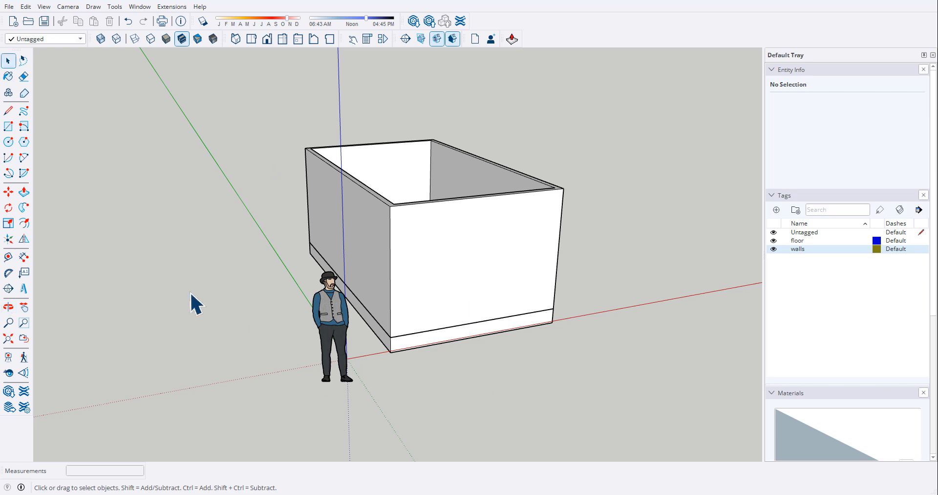
# - Select the walls and floor components and move them together by the walls' lower front corner onto the origin
pyautogui.moveTo(504, 391); pyautogui.dragTo(627, 27, button='middle')
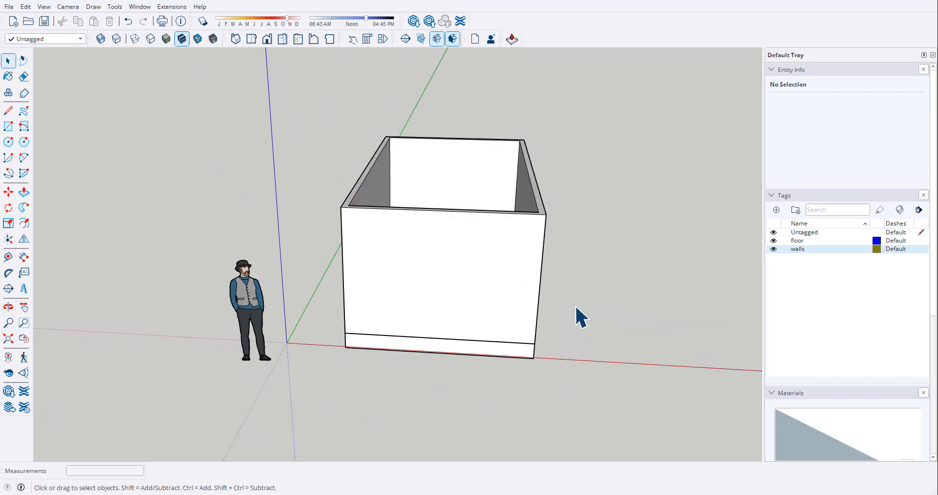
pyautogui.moveTo(494, 360)
pyautogui.mouseDown(button='middle')
pyautogui.moveTo(499, 346)
pyautogui.moveTo(502, 372)
pyautogui.mouseUp(button='middle')
pyautogui.moveTo(430, 421); pyautogui.dragTo(375, 342, button='middle')
pyautogui.moveTo(346, 140); pyautogui.dragTo(591, 385)
pyautogui.press('m')
pyautogui.scroll(2, 406, 377)
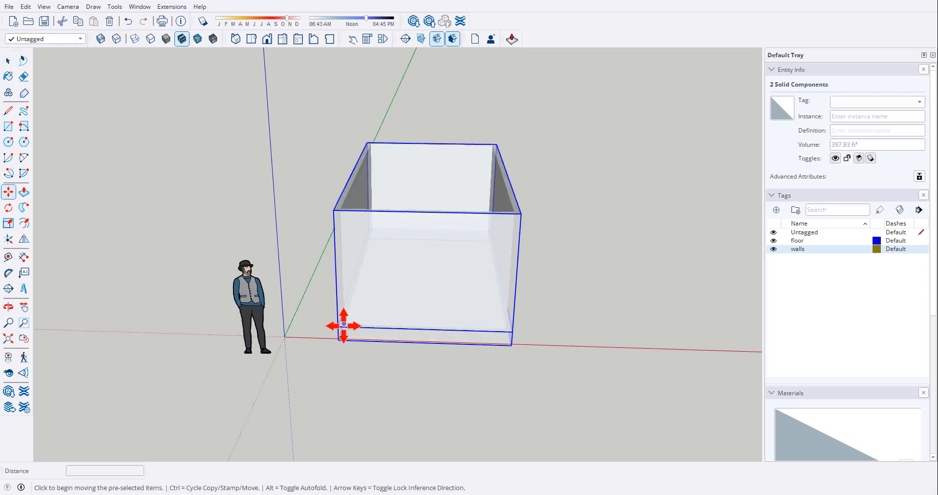
pyautogui.click(338, 327)
pyautogui.press('Escape')
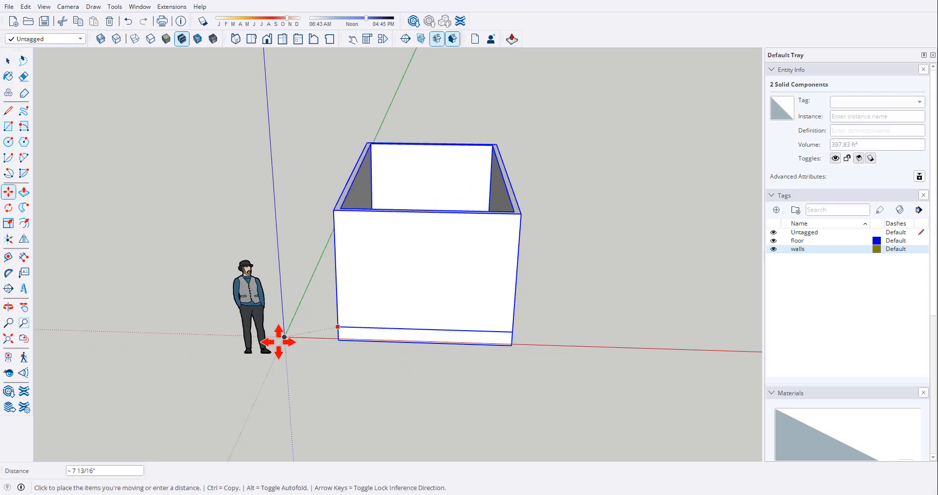
pyautogui.moveTo(334, 330); pyautogui.dragTo(416, 362, button='middle')
pyautogui.scroll(4, 333, 335)
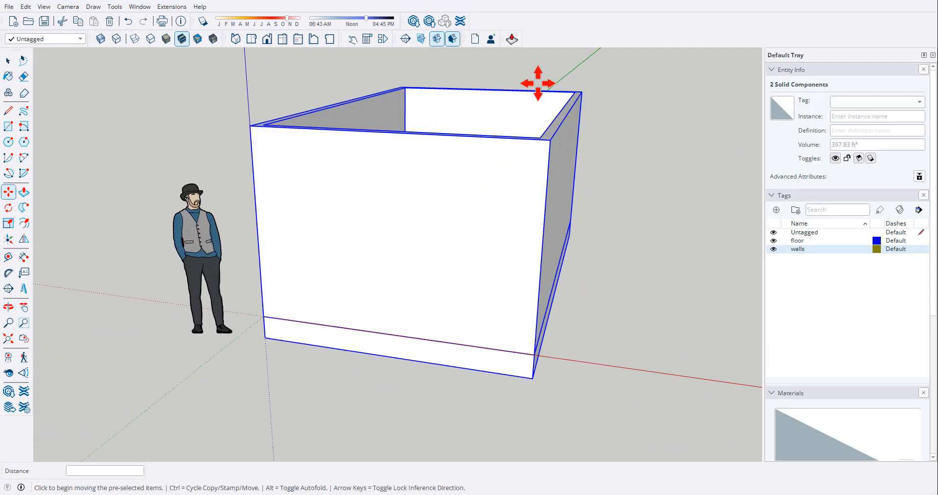
# - Delete the scale figure standing beside the room
pyautogui.moveTo(537, 82); pyautogui.dragTo(572, 169, button='middle')
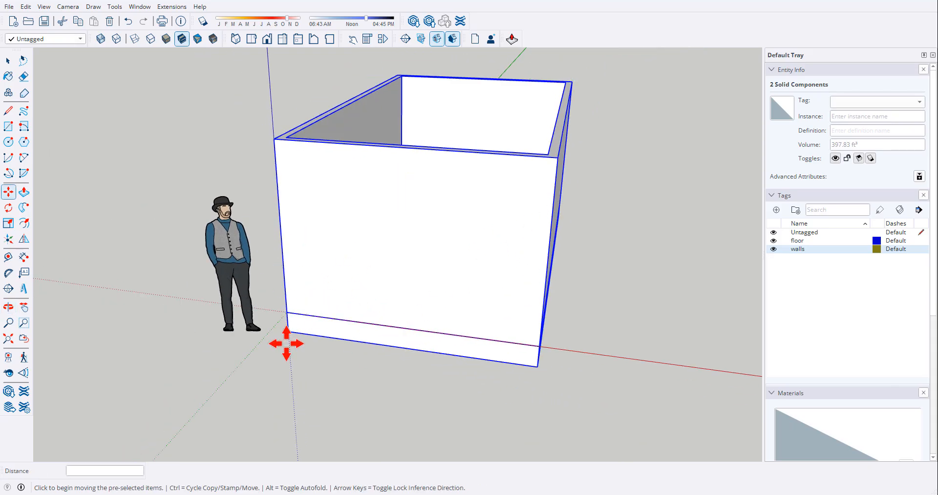
pyautogui.scroll(-2, 323, 282)
pyautogui.press('space')
pyautogui.click(267, 252)
pyautogui.moveTo(391, 277); pyautogui.dragTo(430, 222, button='middle')
pyautogui.press('Delete')
# - Draw a rectangle across the top of the walls from one outer corner to the diagonally opposite one
pyautogui.moveTo(460, 379); pyautogui.dragTo(384, 317, button='middle')
pyautogui.moveTo(469, 260); pyautogui.dragTo(491, 188, button='middle')
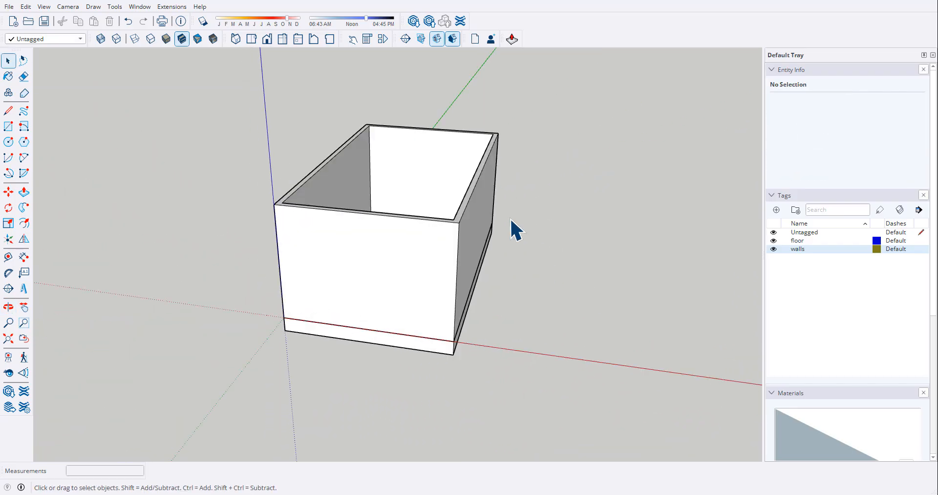
pyautogui.press('r')
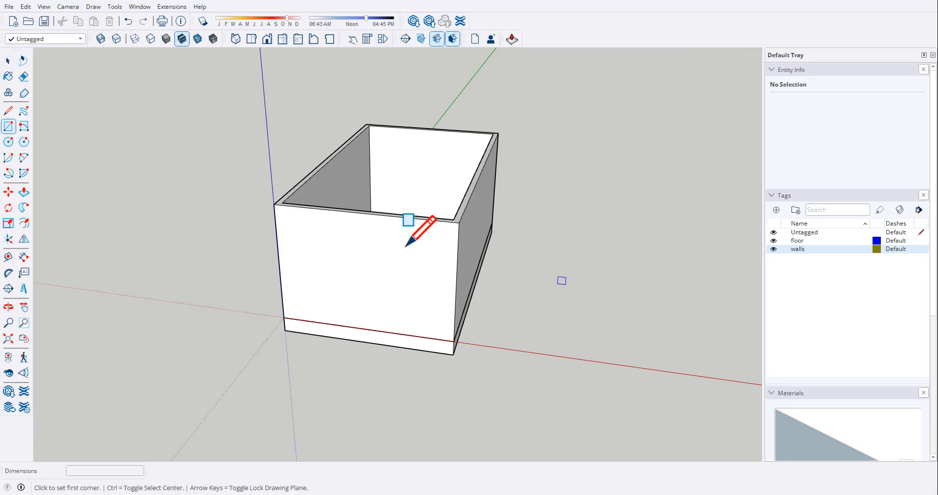
pyautogui.click(274, 204)
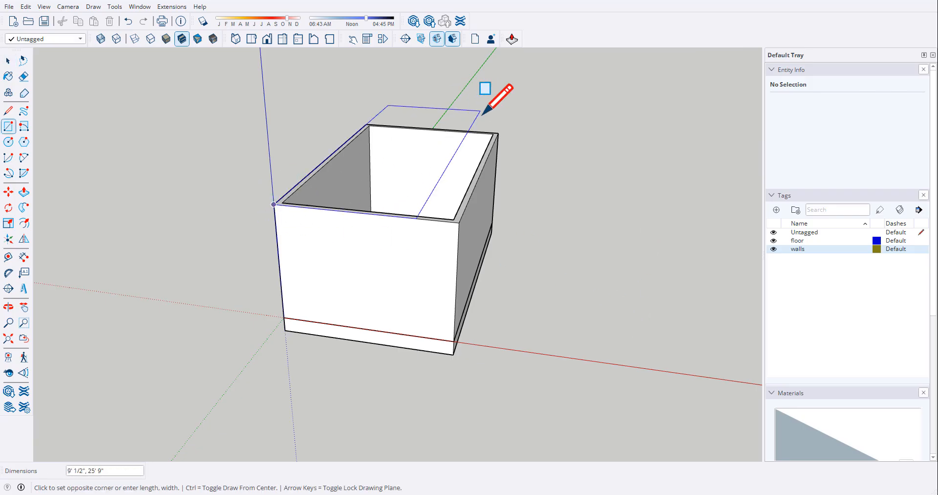
pyautogui.click(498, 133)
pyautogui.press('space')
# - Make the top face with its edges a component named ceiling
pyautogui.doubleClick(404, 175)
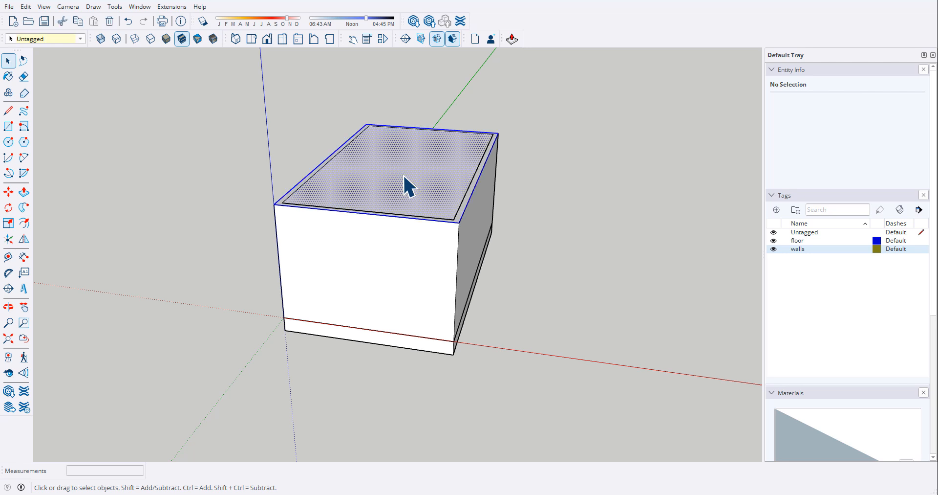
pyautogui.rightClick(404, 175)
pyautogui.click(467, 257)
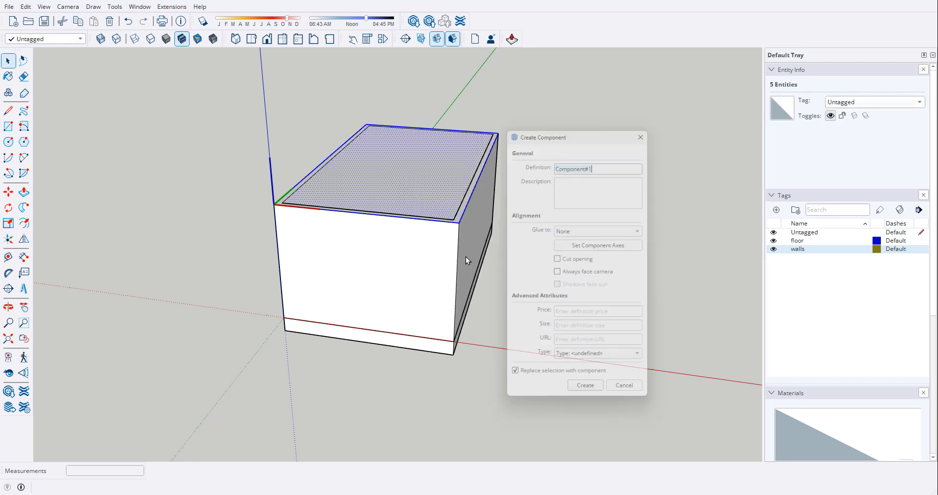
pyautogui.write('ceiling')
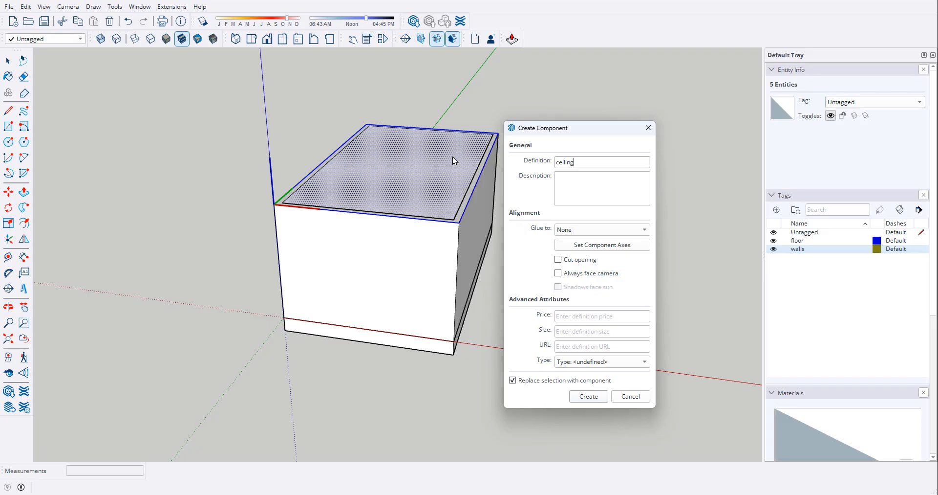
pyautogui.press('Return')
# - Create a tag named ceiling and assign it to the ceiling component
pyautogui.click(777, 210)
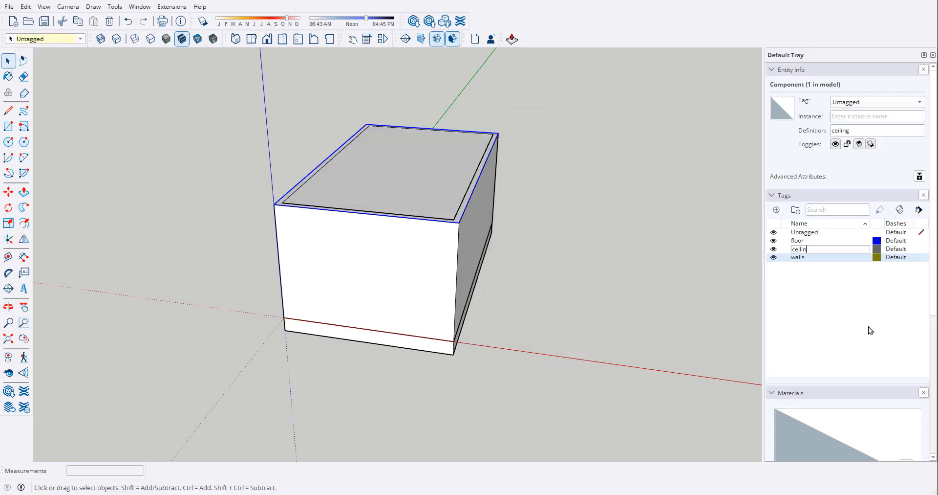
pyautogui.press('Return')
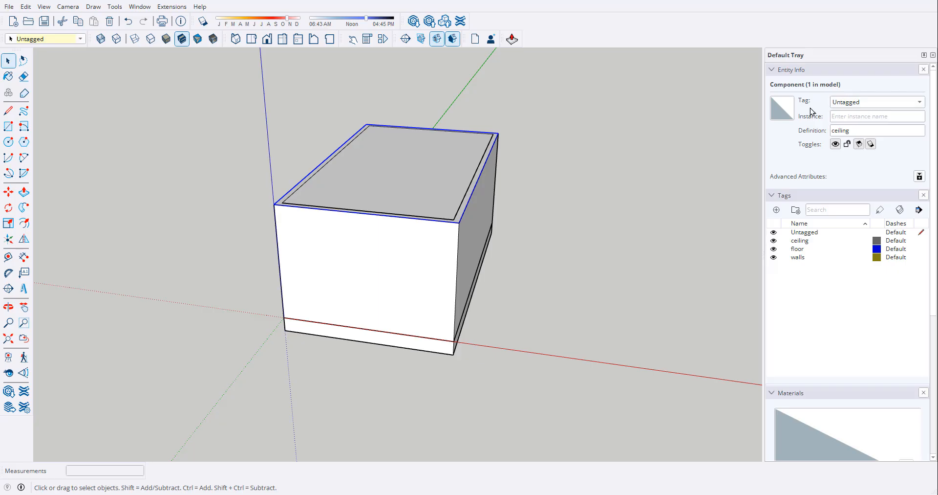
pyautogui.click(888, 107)
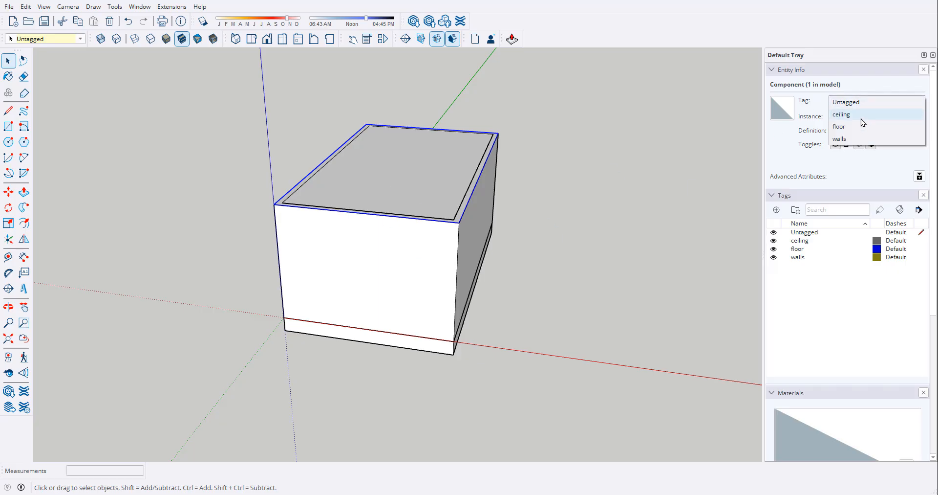
pyautogui.click(859, 115)
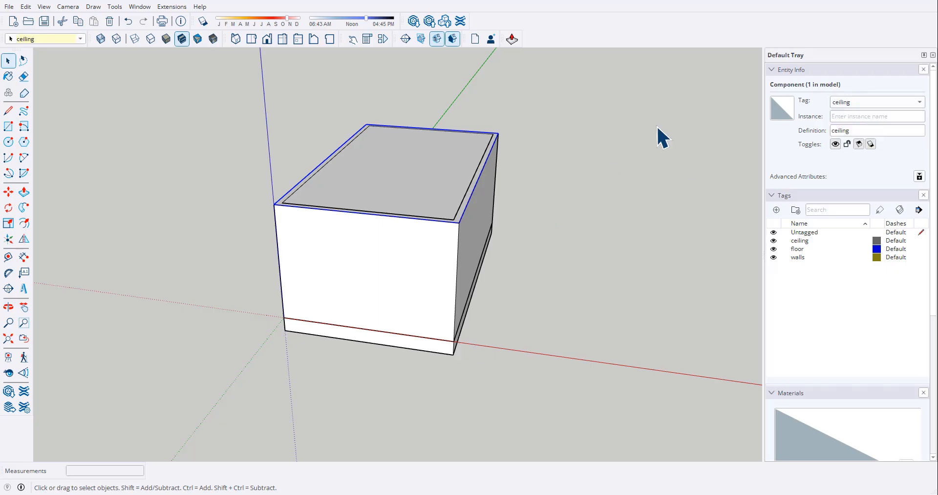
# - Open the ceiling component for editing and extrude its face upward into a slab above the walls
pyautogui.doubleClick(408, 187)
pyautogui.press('p')
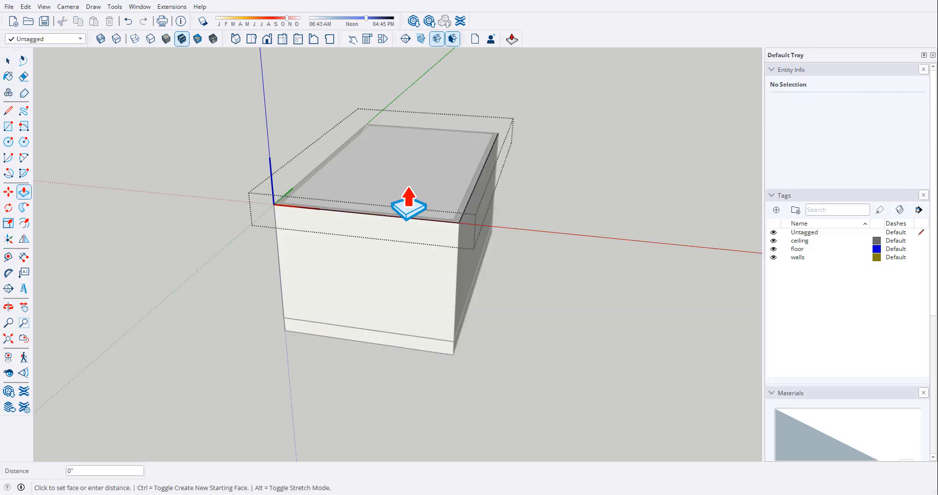
pyautogui.click(408, 203)
pyautogui.click(412, 189)
pyautogui.press('space')
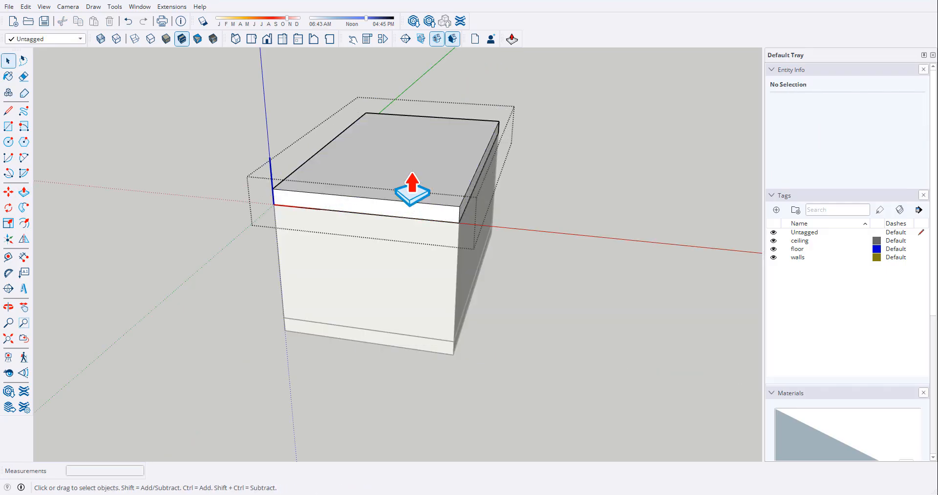
pyautogui.moveTo(608, 201); pyautogui.dragTo(278, 268, button='middle')
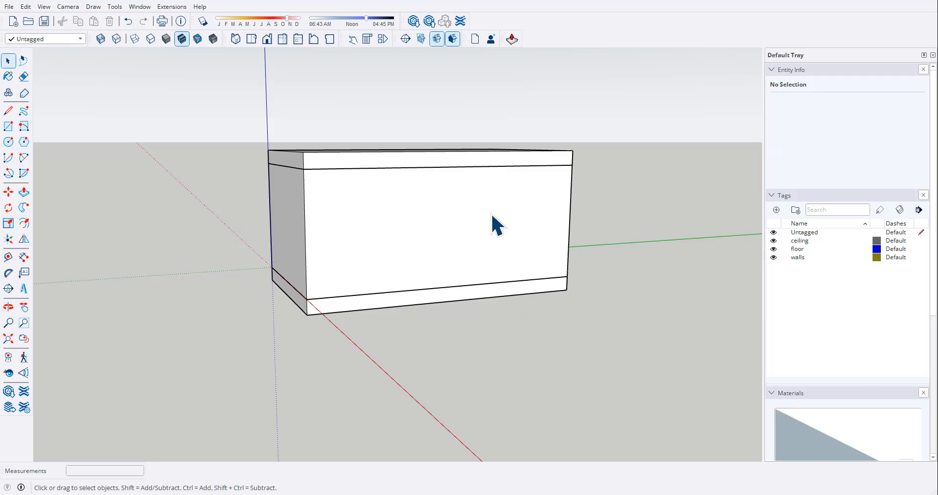
pyautogui.moveTo(401, 298); pyautogui.dragTo(484, 322, button='middle')
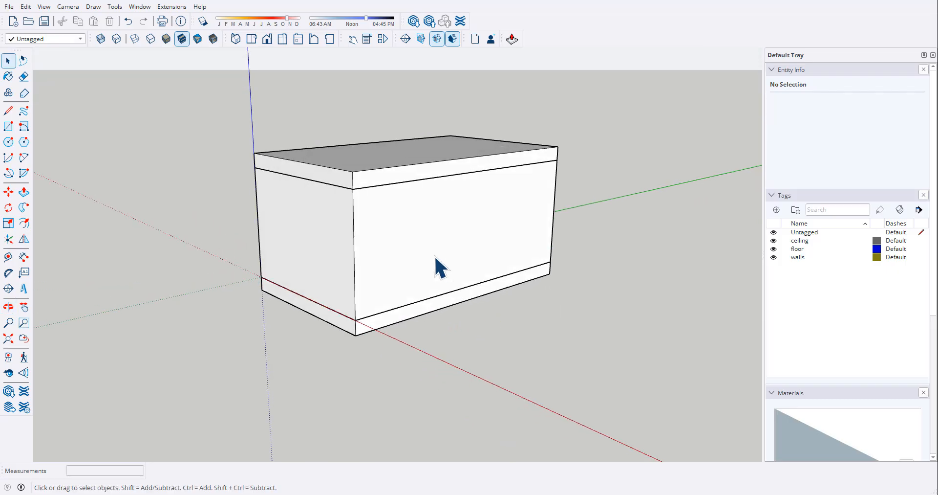
# - Hide the ceiling tag to expose the room's interior
pyautogui.moveTo(431, 230); pyautogui.dragTo(635, 374, button='middle')
pyautogui.click(774, 240)
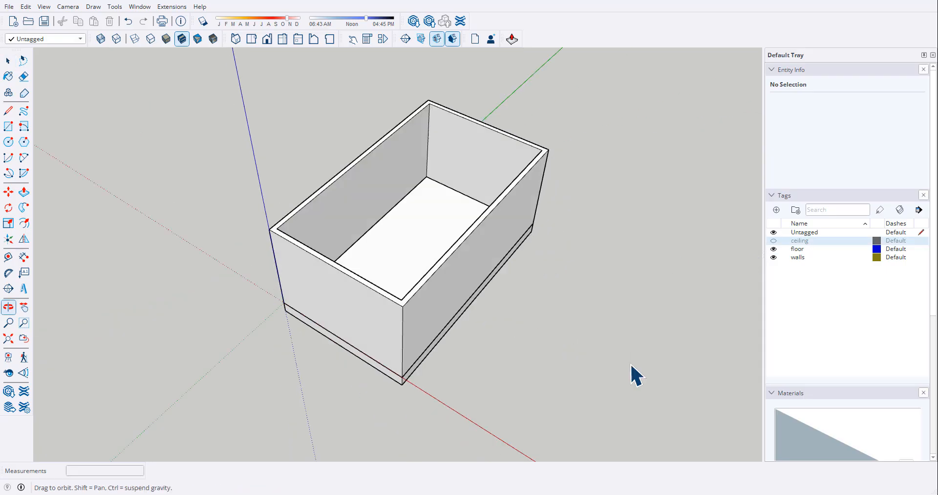
pyautogui.press('space')
# - Open the walls component for editing and place two vertical guides on the far wall, the first about 3' 3" from its left corner
pyautogui.scroll(6, 421, 157)
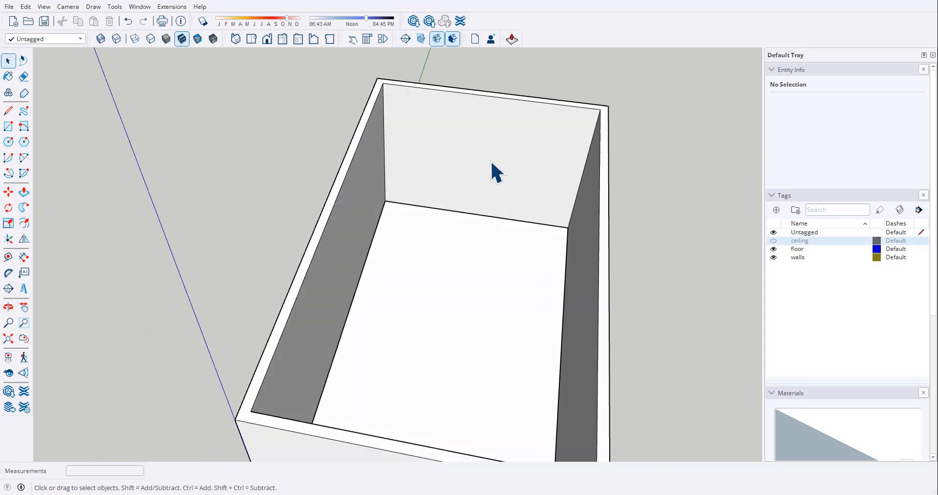
pyautogui.doubleClick(491, 161)
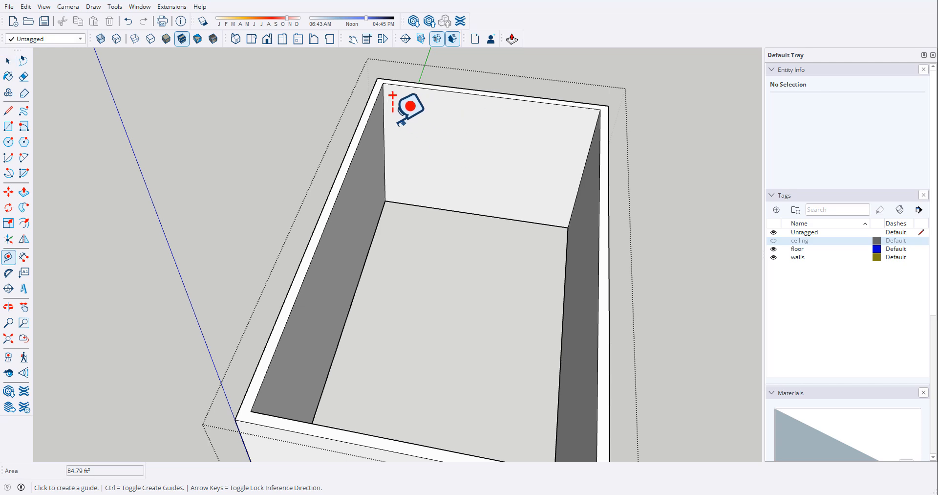
pyautogui.click(384, 128)
pyautogui.click(444, 135)
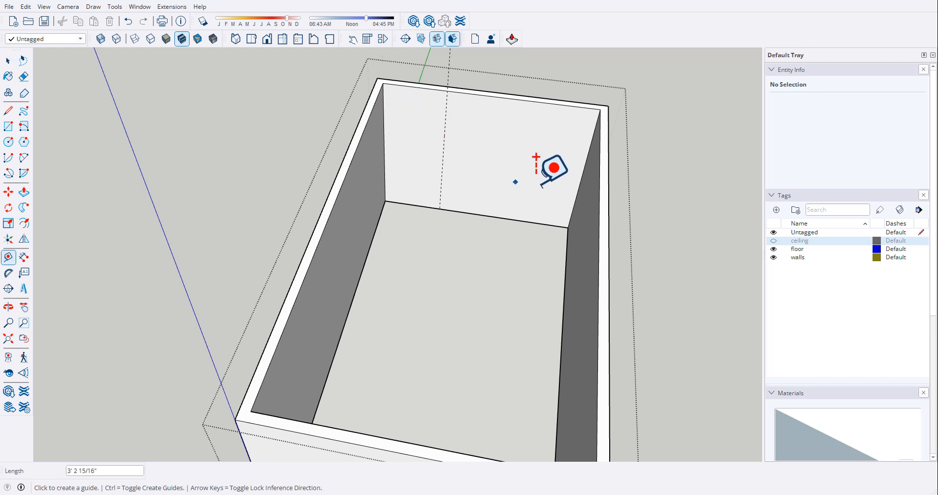
pyautogui.moveTo(606, 169); pyautogui.dragTo(572, 98, button='middle')
pyautogui.click(557, 122)
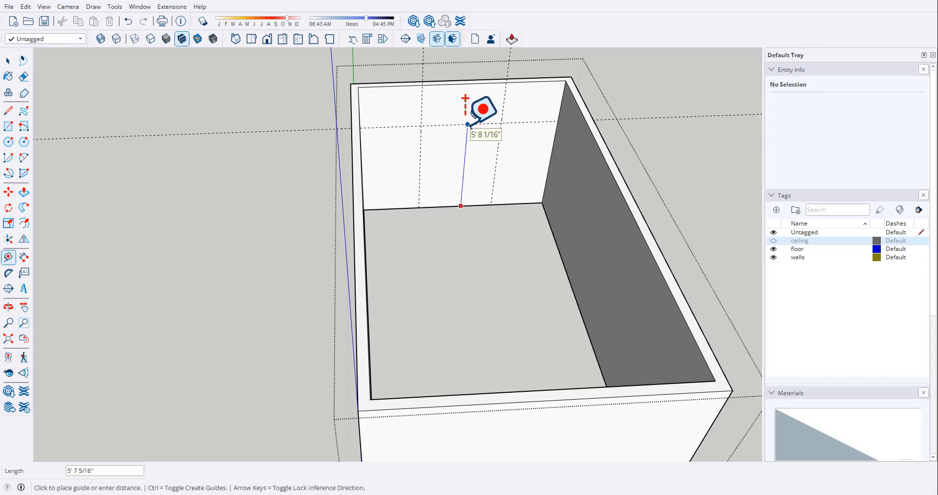
# - Place horizontal guides on the far wall 7' and 3' above the floor edge
pyautogui.write("7'")
pyautogui.press('Return')
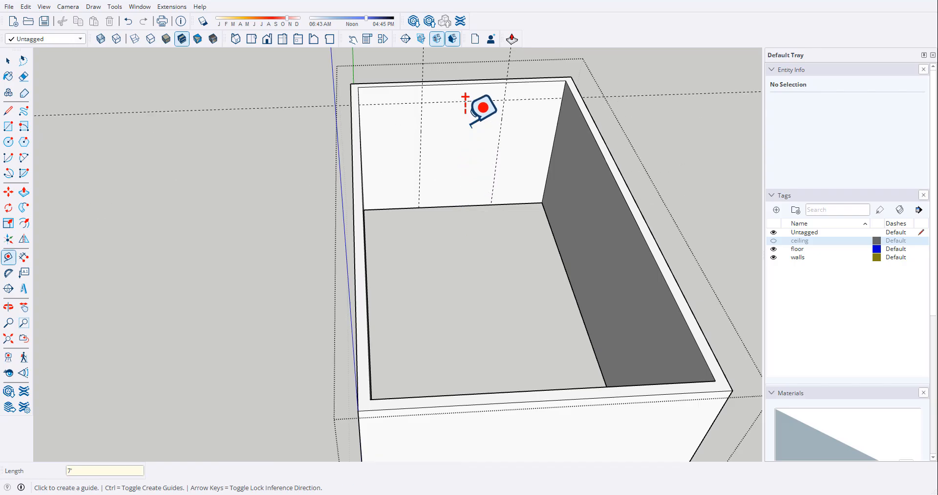
pyautogui.click(461, 206)
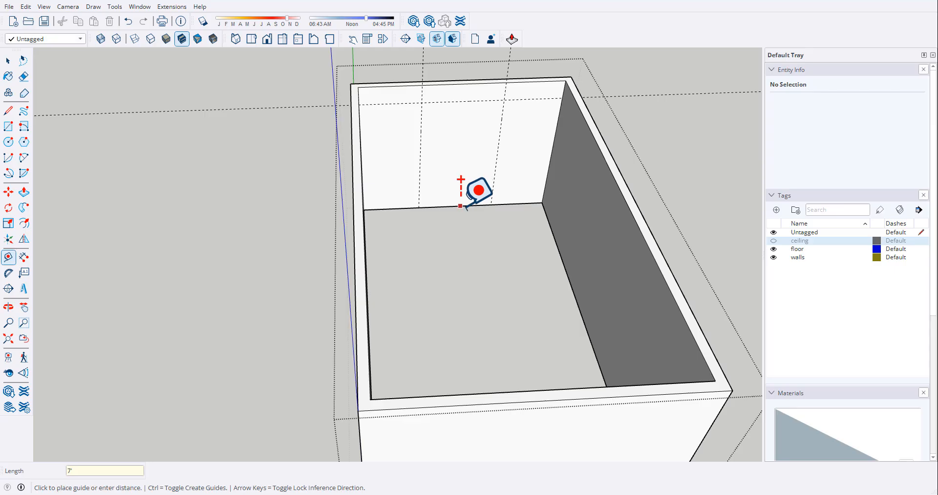
pyautogui.write("3'")
pyautogui.press('Return')
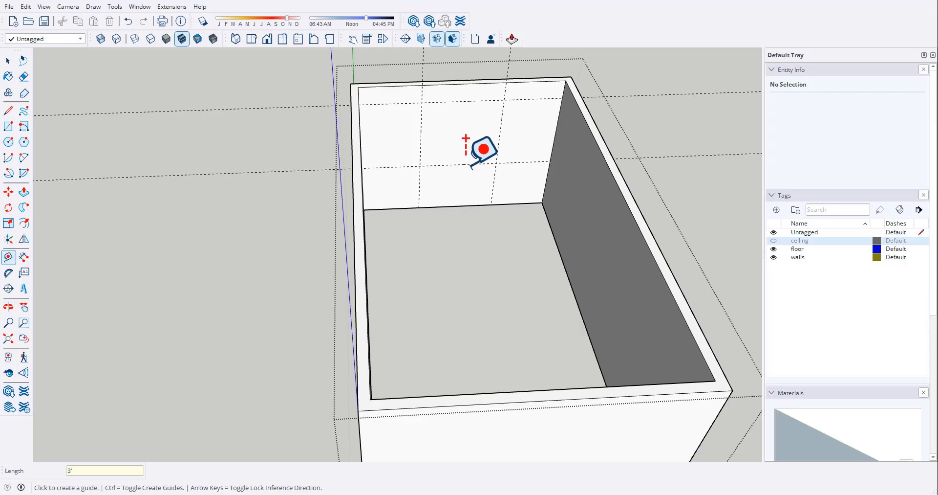
# - Draw a rectangle between the four guide intersections on the far wall and push it 4 1/2" through the wall to cut a window opening
pyautogui.moveTo(497, 163); pyautogui.dragTo(456, 151, button='middle')
pyautogui.press('r')
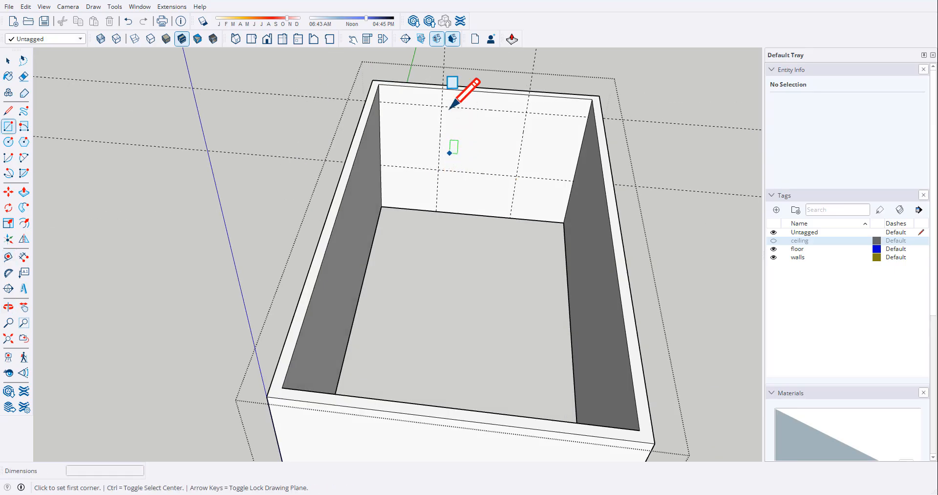
pyautogui.click(441, 106)
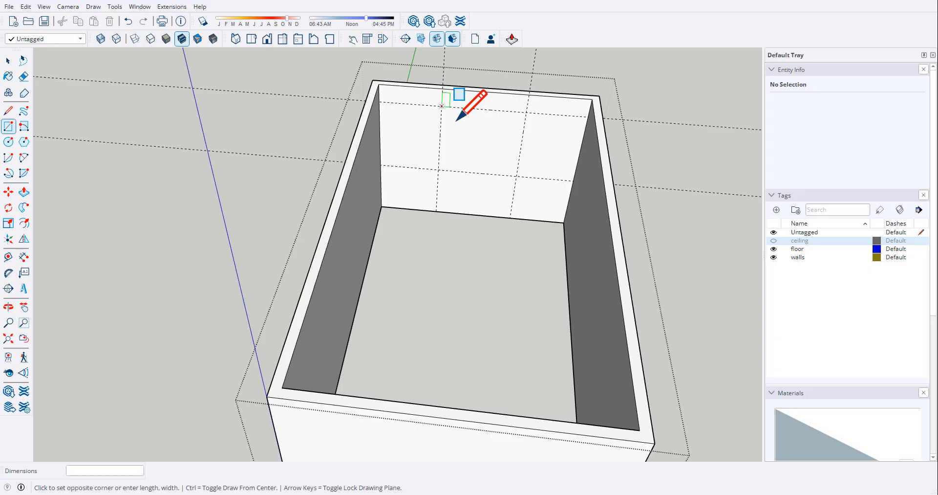
pyautogui.click(516, 176)
pyautogui.press('p')
pyautogui.click(490, 153)
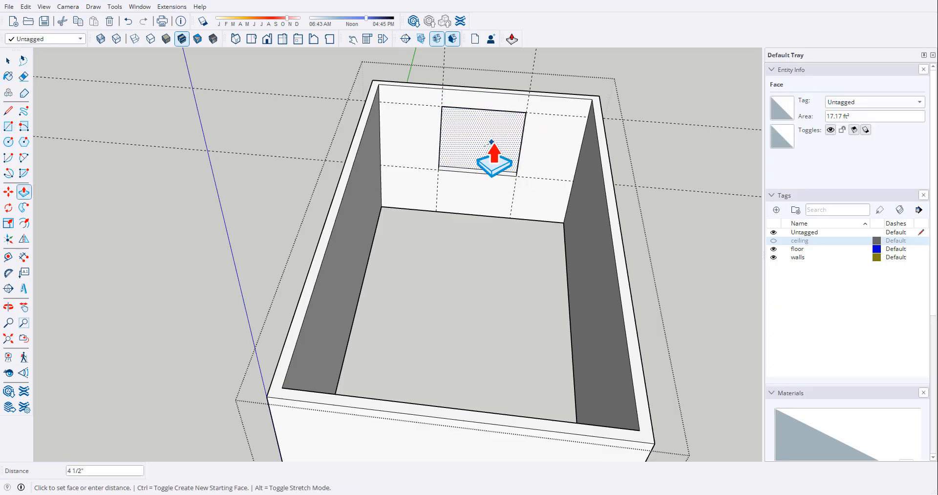
pyautogui.click(494, 141)
# - Delete all guides and finish editing the walls component
pyautogui.moveTo(541, 227); pyautogui.dragTo(568, 158, button='middle')
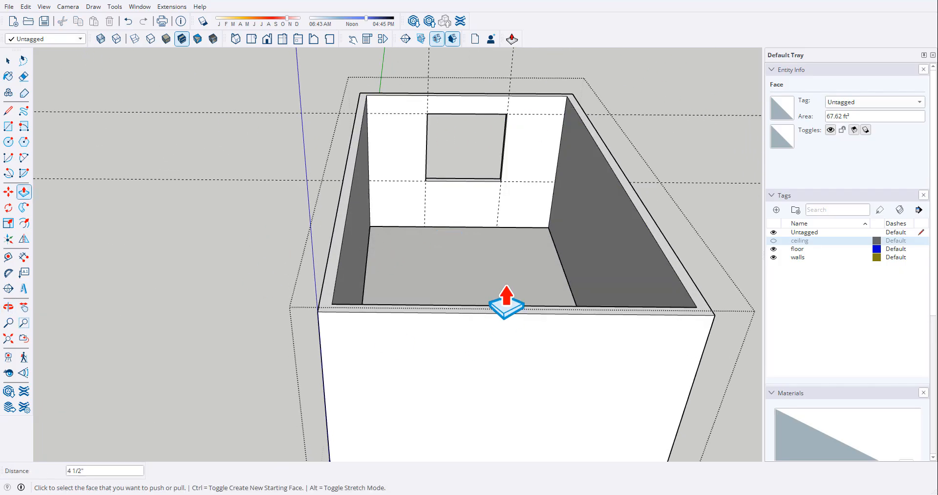
pyautogui.click(25, 6)
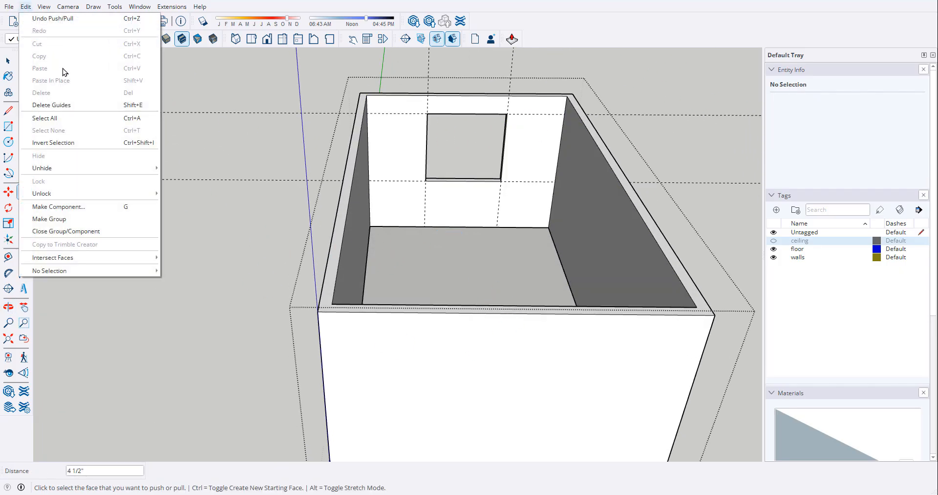
pyautogui.click(70, 109)
pyautogui.scroll(-3, 251, 269)
pyautogui.moveTo(251, 268); pyautogui.dragTo(299, 308, button='middle')
pyautogui.press('space')
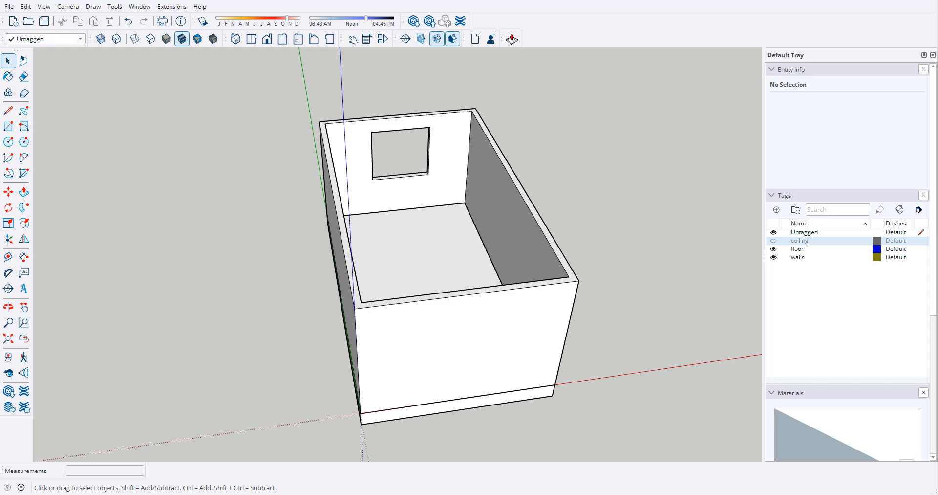
# - Import the file dynamic windows and railing.skp and place it in open space beside the room
pyautogui.click(12, 8)
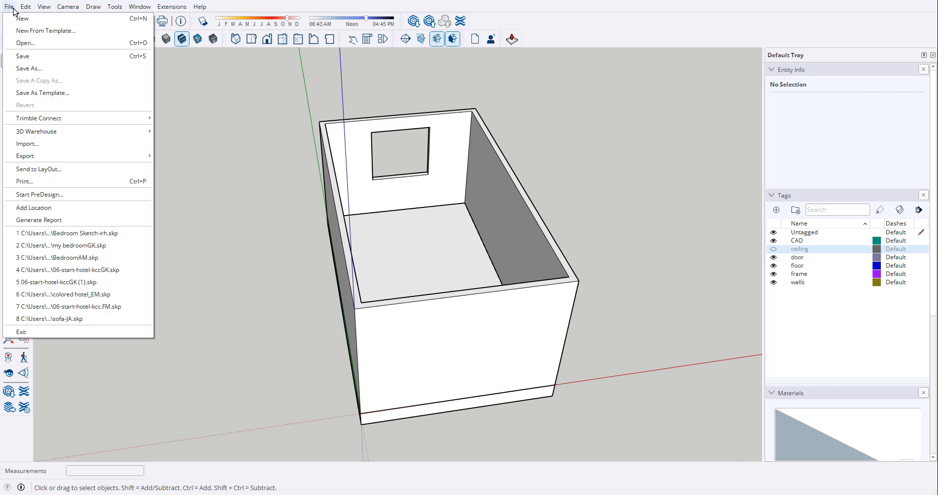
pyautogui.click(31, 143)
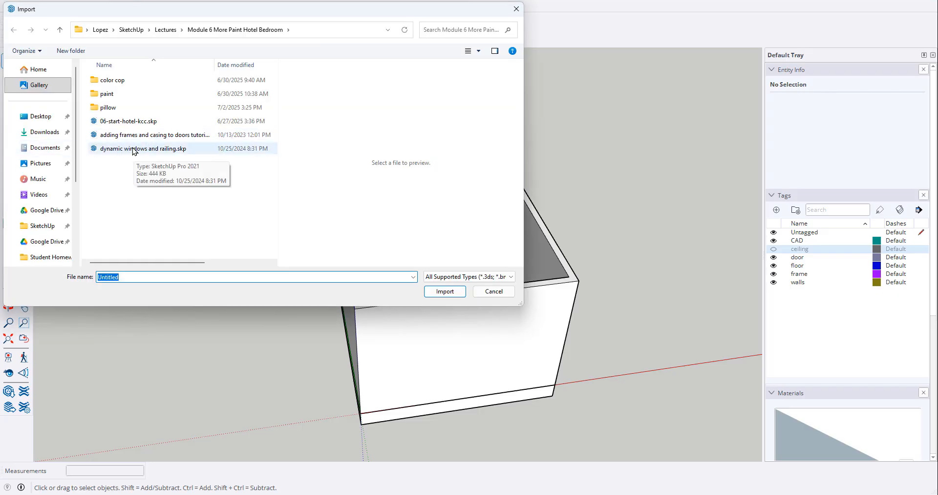
pyautogui.click(133, 150)
pyautogui.click(444, 291)
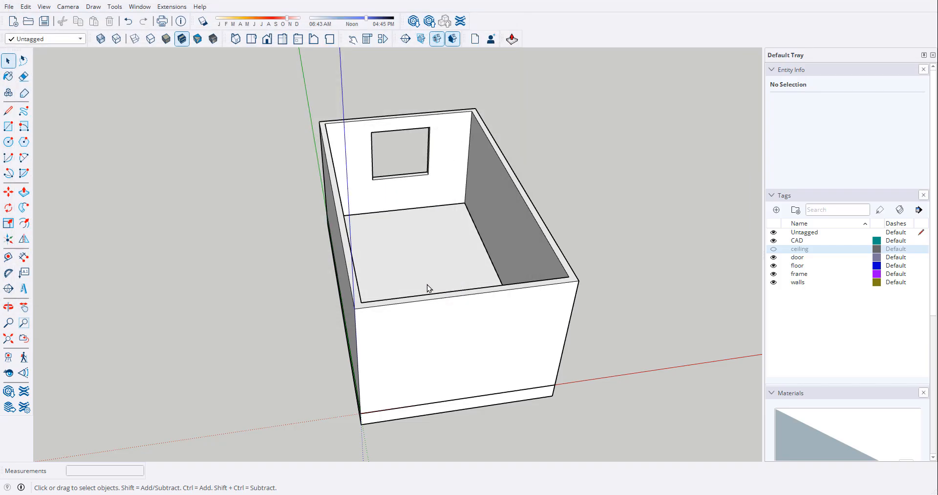
pyautogui.scroll(-2, 509, 230)
pyautogui.click(115, 262)
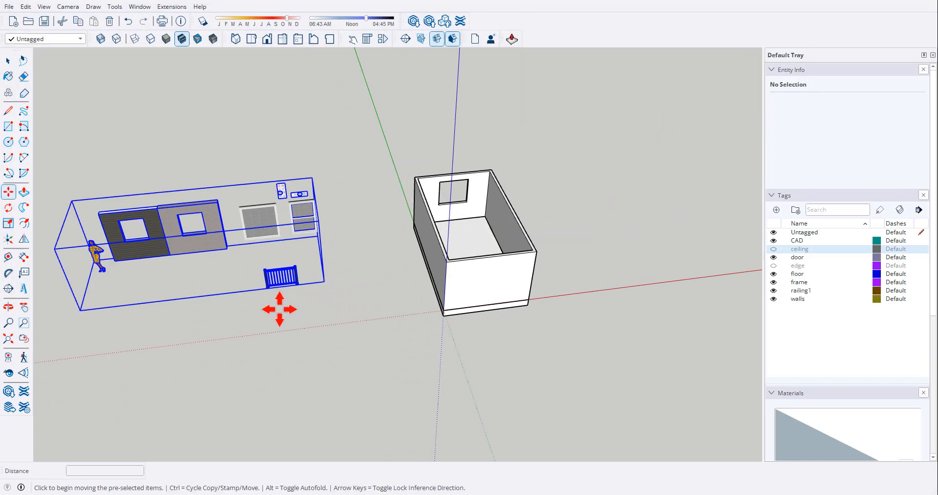
# - Explode the imported windows and railing component into its separate parts
pyautogui.moveTo(280, 308); pyautogui.dragTo(241, 229, button='middle')
pyautogui.scroll(2, 241, 229)
pyautogui.rightClick(225, 206)
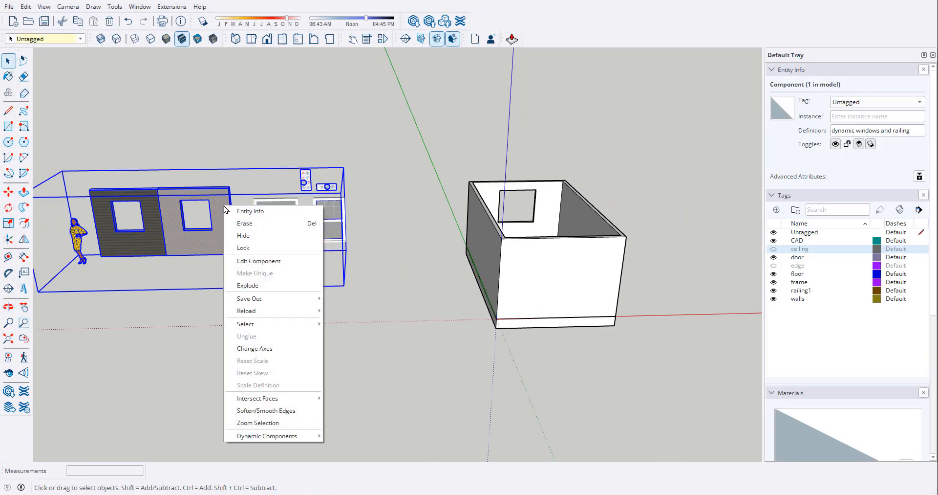
pyautogui.click(268, 285)
pyautogui.click(335, 256)
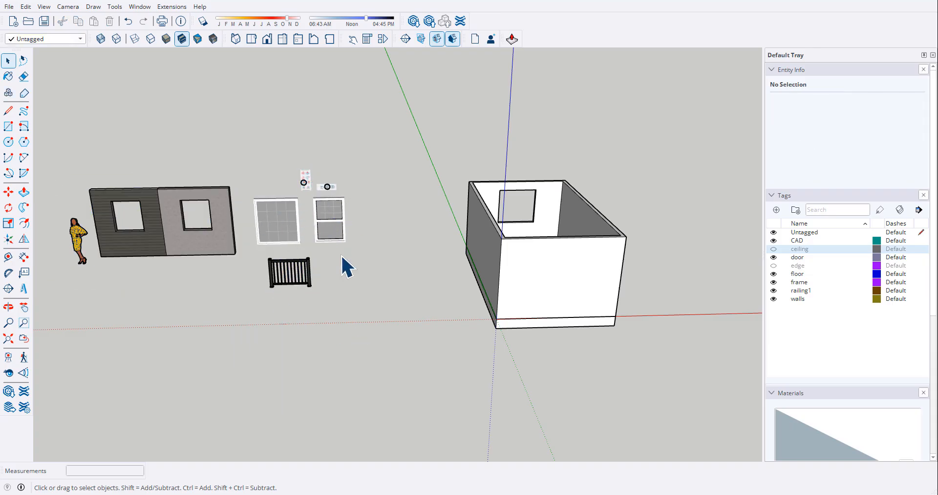
# - Try rotating the Dynamic DH window 90 degrees so that its two sashes sit side by side
pyautogui.click(330, 229)
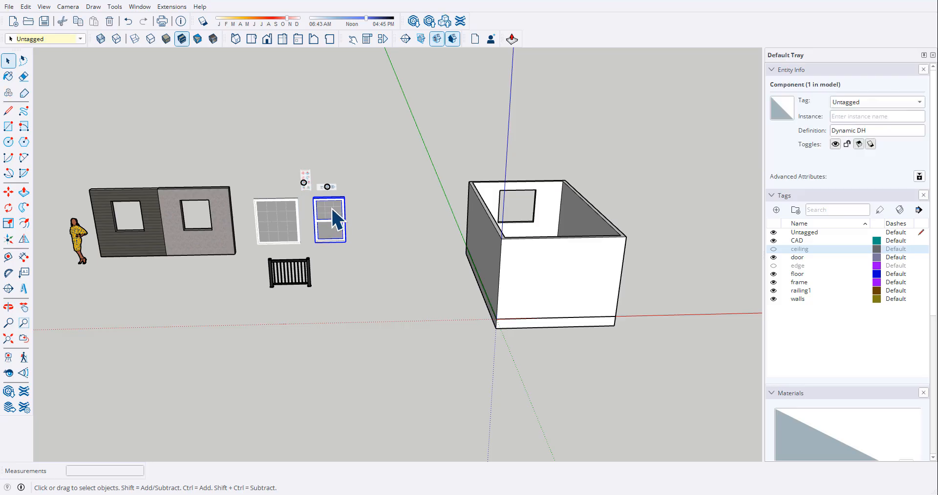
pyautogui.scroll(3, 332, 225)
pyautogui.scroll(2, 351, 247)
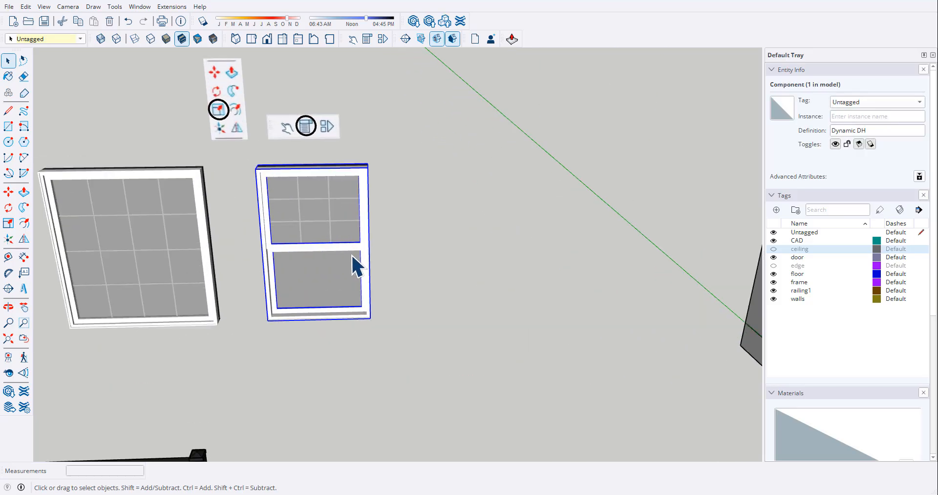
pyautogui.press('q')
pyautogui.click(368, 297)
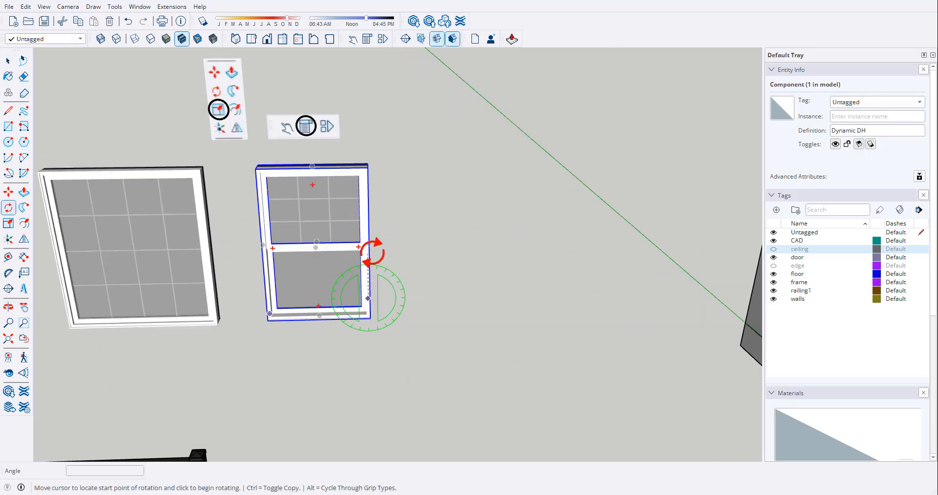
pyautogui.click(368, 251)
pyautogui.write('90')
pyautogui.press('Return')
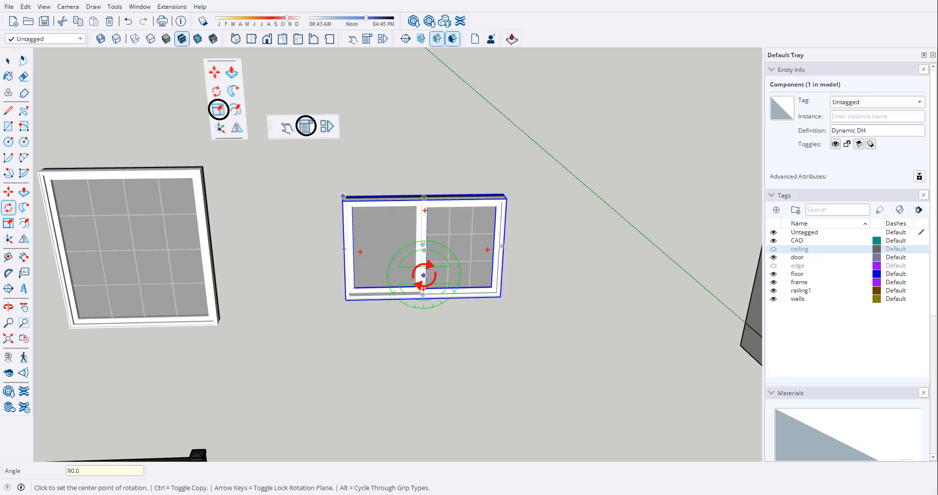
pyautogui.press('space')
pyautogui.scroll(3, 451, 225)
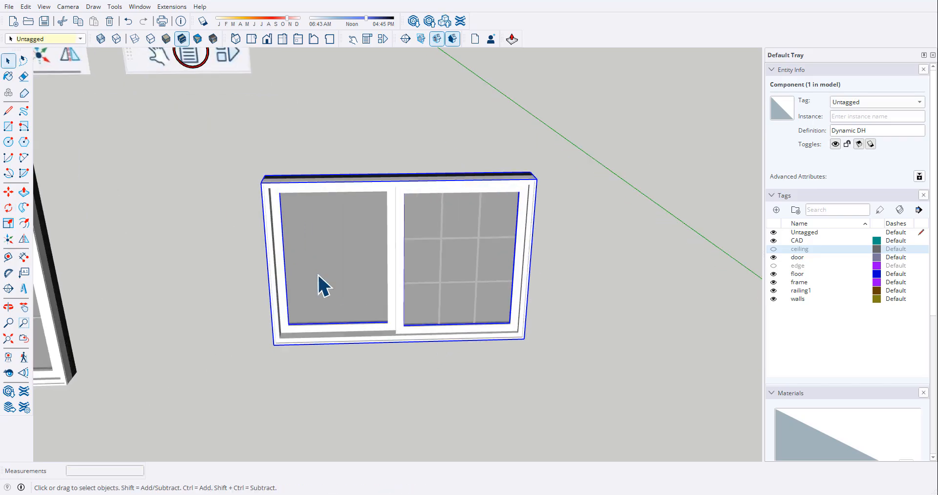
pyautogui.scroll(-3, 420, 276)
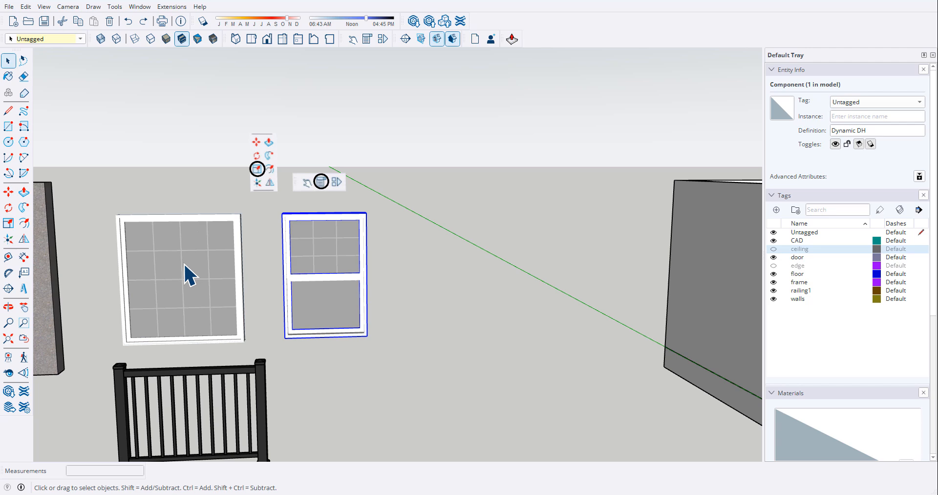
# - Move the Dynamic DH window by its upper right corner to the upper right corner of the far wall's opening
pyautogui.click(185, 263)
pyautogui.moveTo(195, 260); pyautogui.dragTo(237, 291, button='middle')
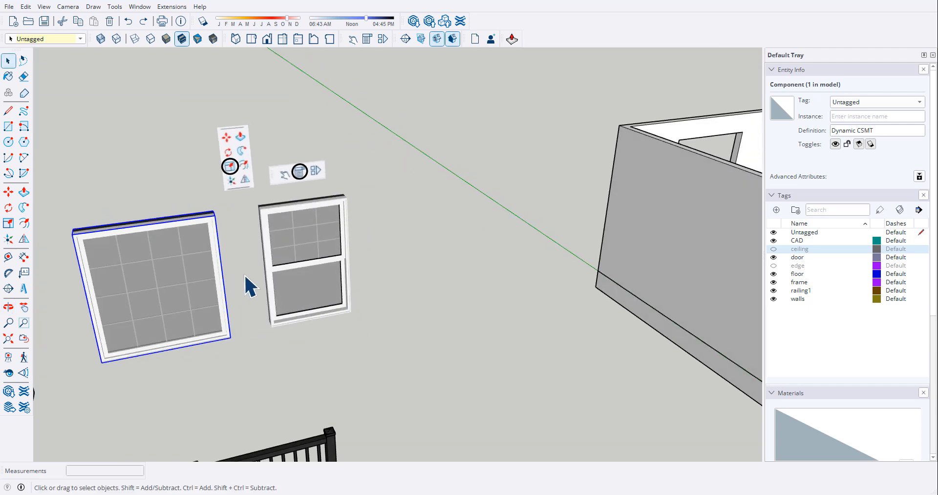
pyautogui.click(289, 207)
pyautogui.press('m')
pyautogui.scroll(3, 352, 198)
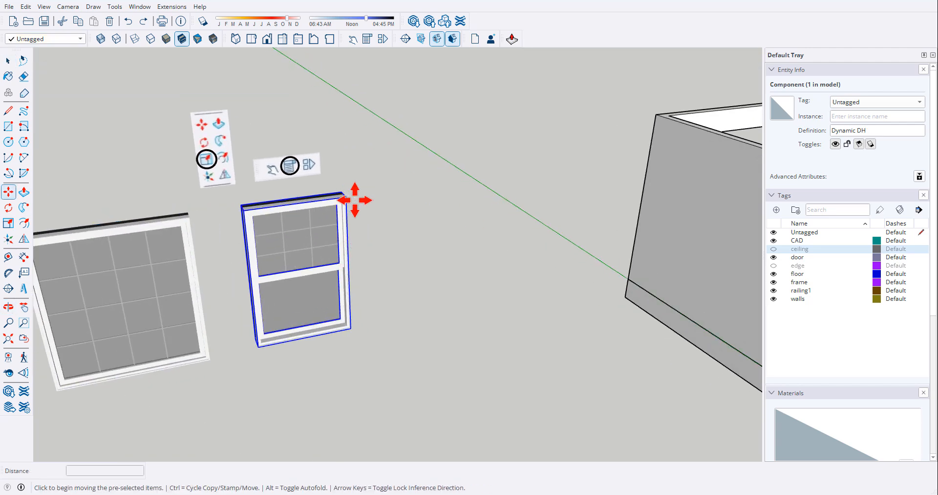
pyautogui.click(343, 196)
pyautogui.scroll(-5, 300, 234)
pyautogui.moveTo(470, 216); pyautogui.dragTo(583, 221, button='middle')
pyautogui.scroll(4, 583, 220)
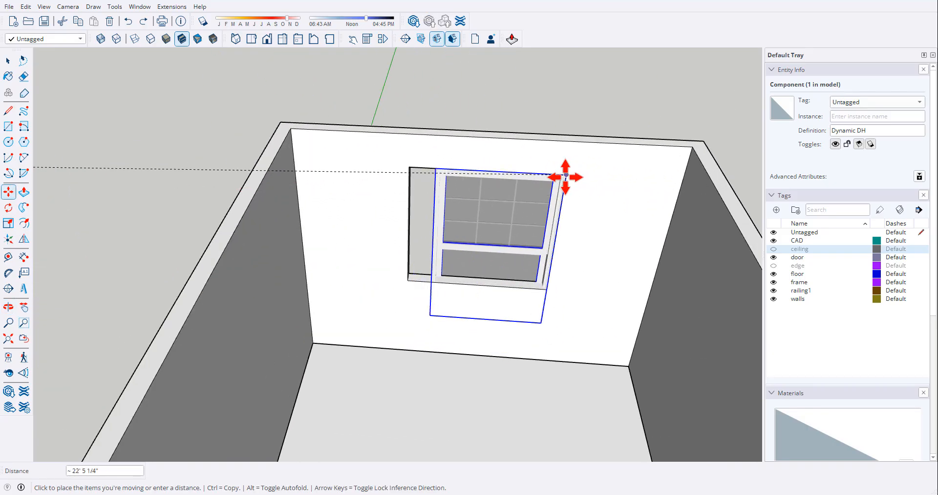
pyautogui.click(565, 176)
pyautogui.scroll(-6, 562, 220)
pyautogui.press('space')
# - Scale the Dynamic DH window's width by about 1.21 to reach the opening's left edge
pyautogui.scroll(2, 262, 130)
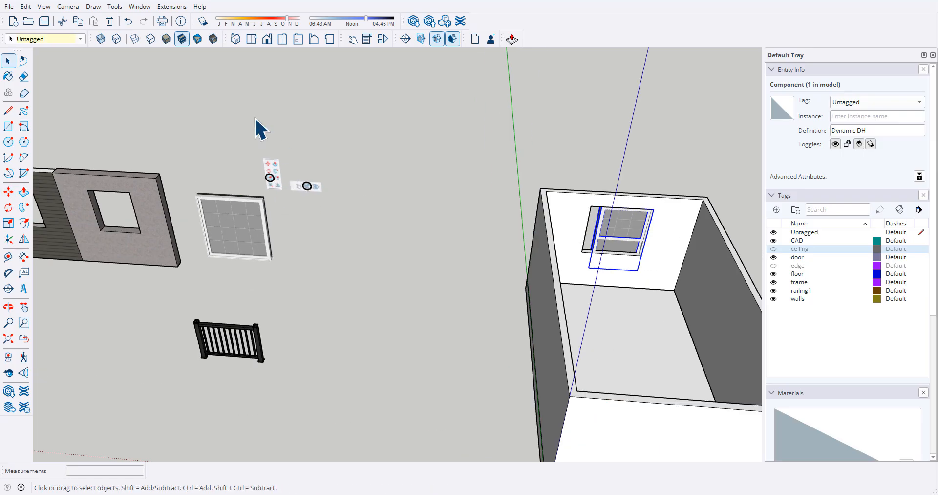
pyautogui.scroll(3, 268, 182)
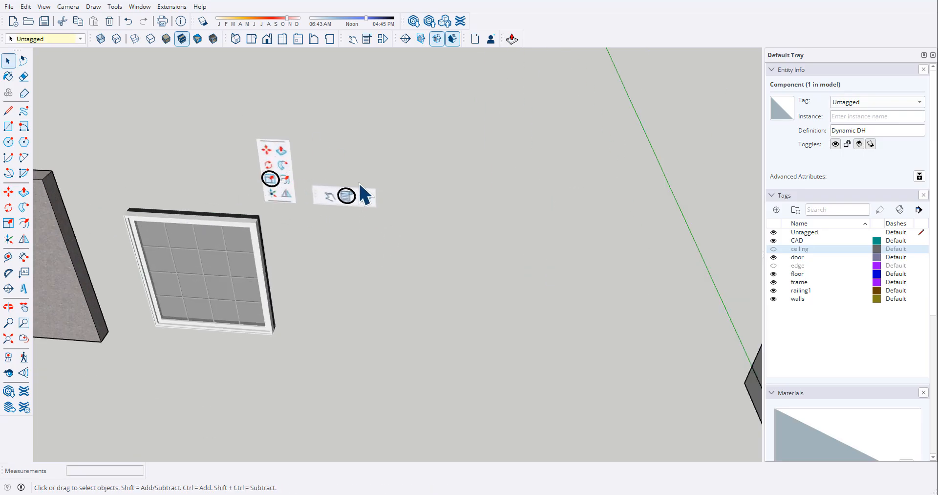
pyautogui.scroll(-5, 279, 221)
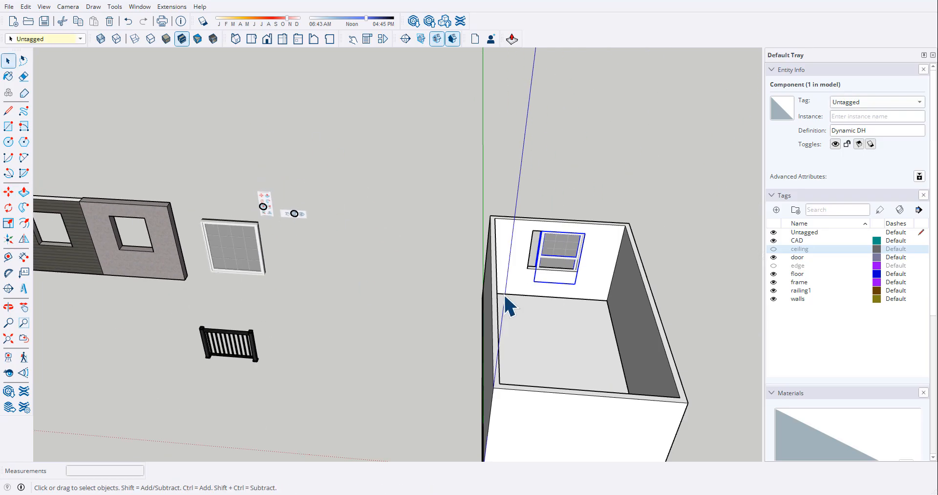
pyautogui.scroll(5, 557, 234)
pyautogui.moveTo(537, 294); pyautogui.dragTo(524, 280, button='middle')
pyautogui.scroll(3, 508, 279)
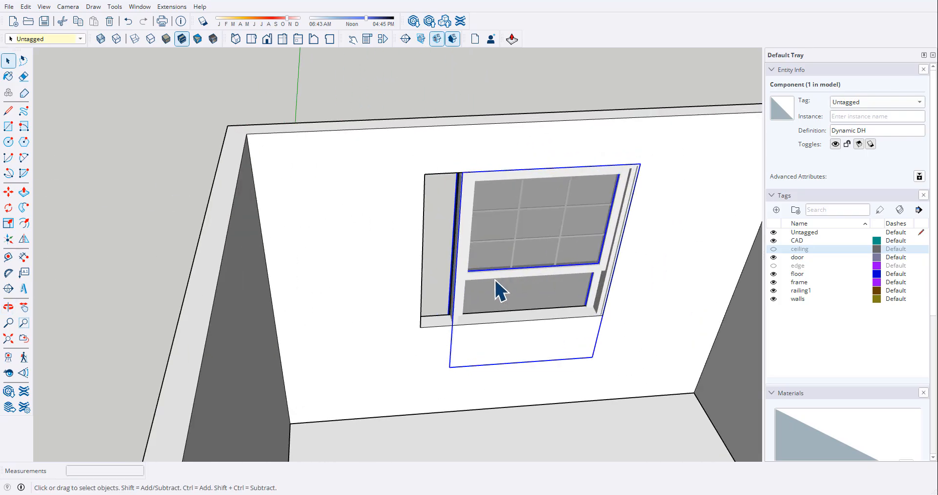
pyautogui.press('s')
pyautogui.click(450, 270)
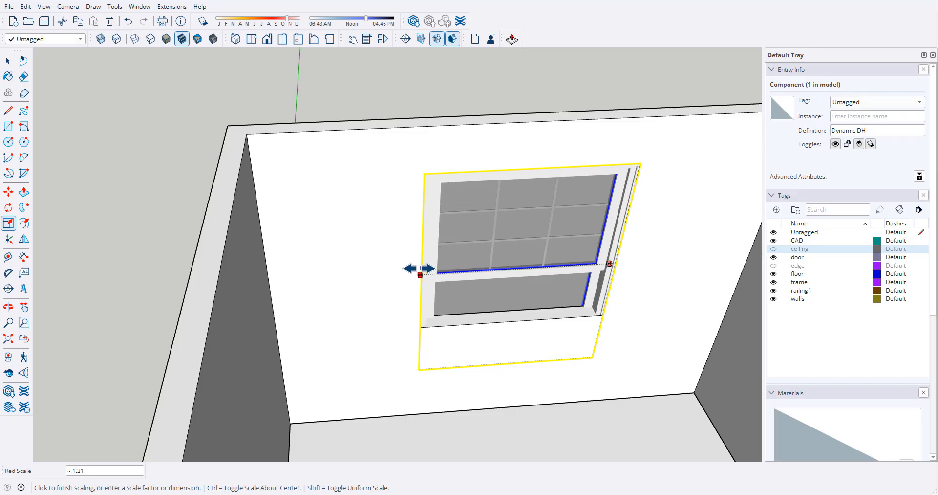
pyautogui.click(419, 269)
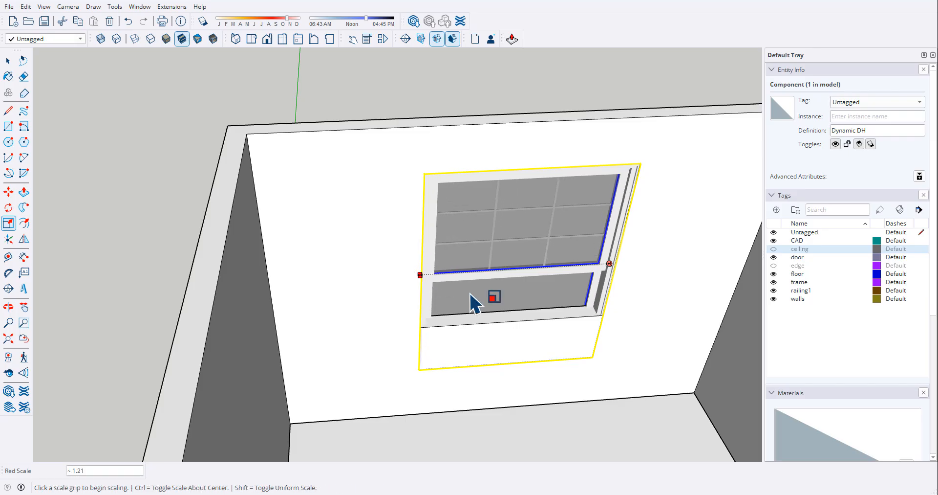
# - Scale the Dynamic DH window's height from its lower edge to fit the opening's sill
pyautogui.click(501, 355)
pyautogui.click(514, 321)
pyautogui.moveTo(552, 356); pyautogui.dragTo(453, 258, button='middle')
pyautogui.press('space')
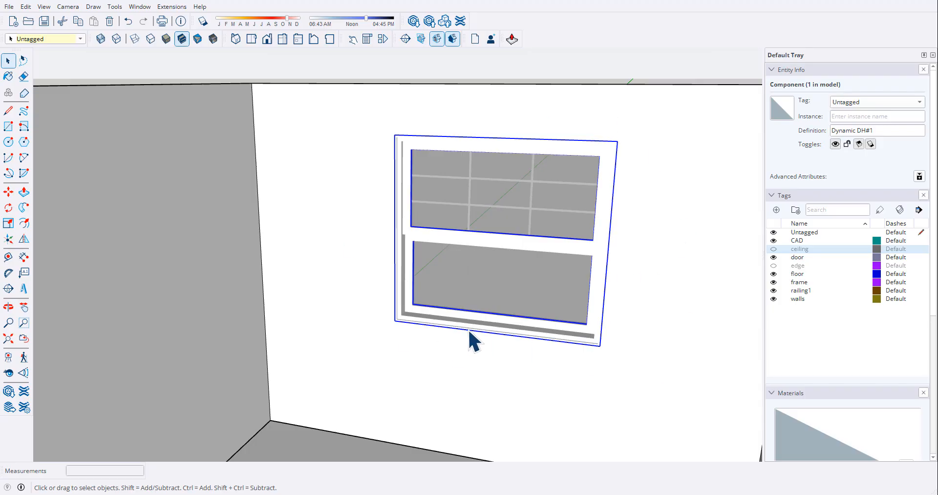
# - Set the Dynamic DH window's Lower Muntins Toggle to On in its component options and apply it
pyautogui.moveTo(472, 336); pyautogui.dragTo(562, 288, button='middle')
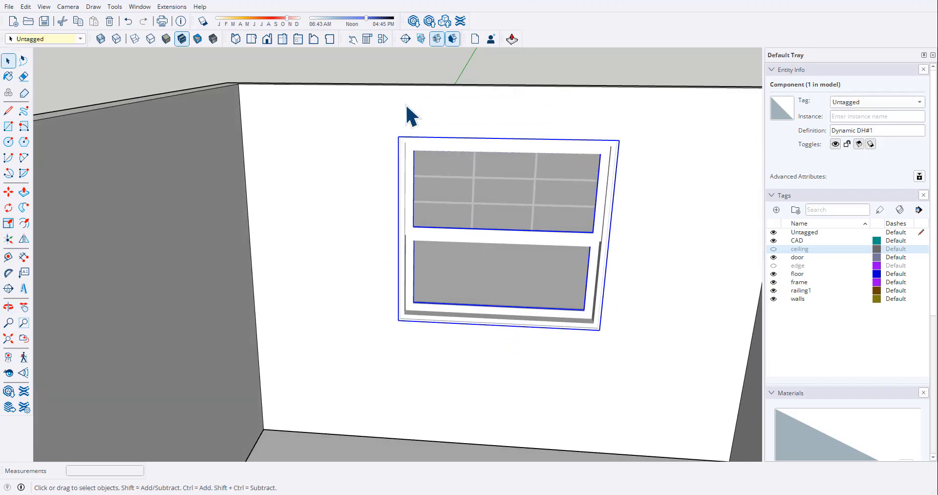
pyautogui.click(368, 40)
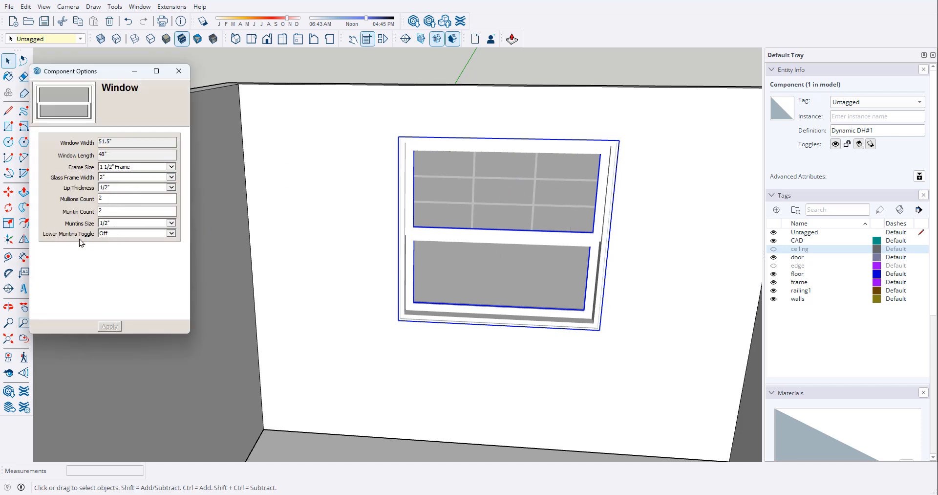
pyautogui.click(129, 234)
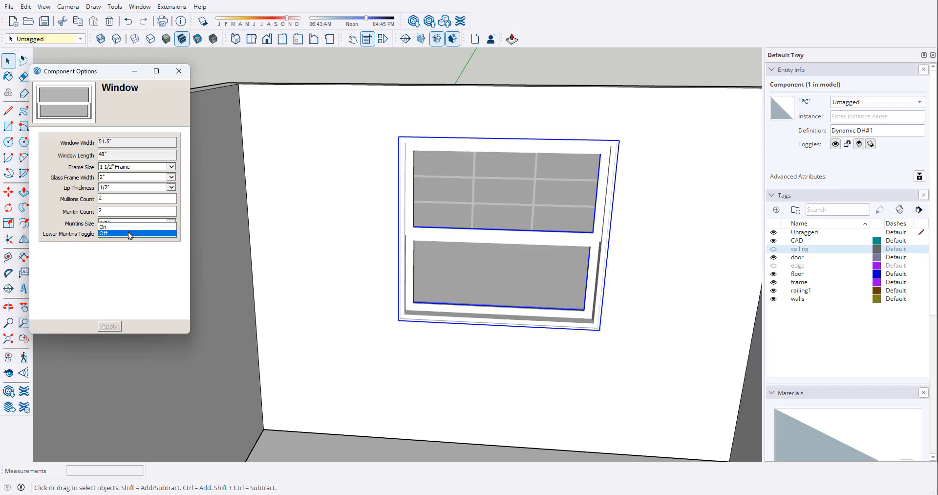
pyautogui.click(113, 226)
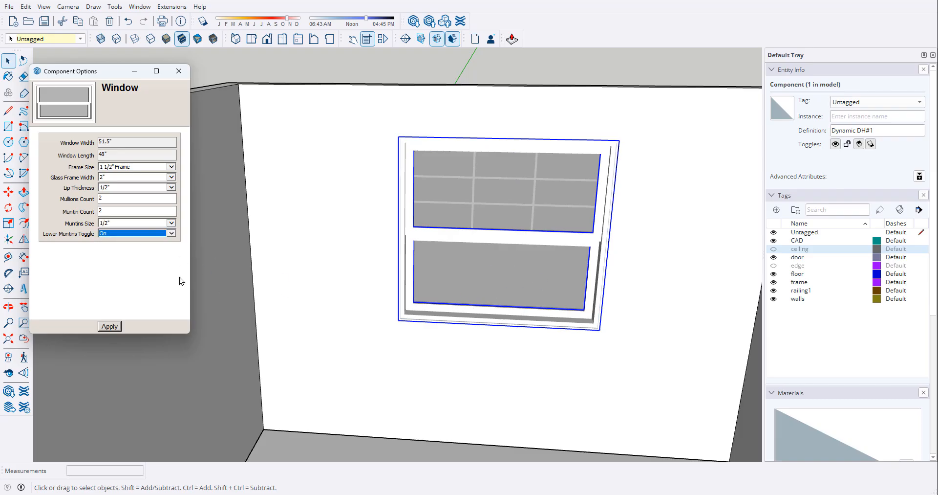
pyautogui.click(109, 328)
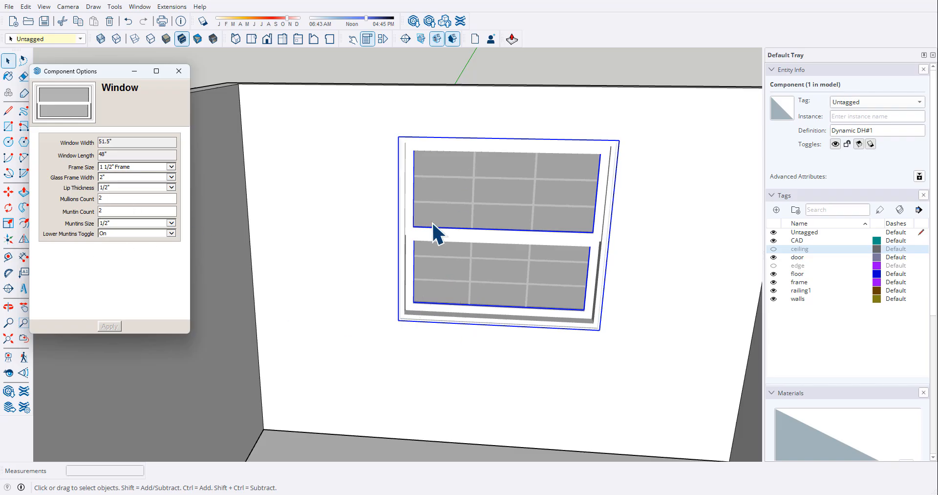
pyautogui.click(186, 73)
# - Select the window and the walls in turn to compare their component definitions and tags
pyautogui.scroll(-5, 438, 276)
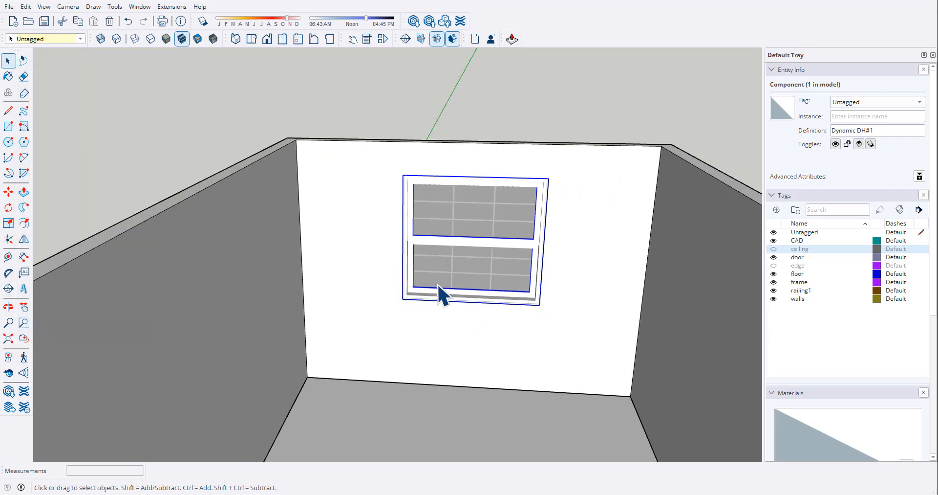
pyautogui.click(414, 165)
pyautogui.moveTo(414, 165); pyautogui.dragTo(630, 313, button='middle')
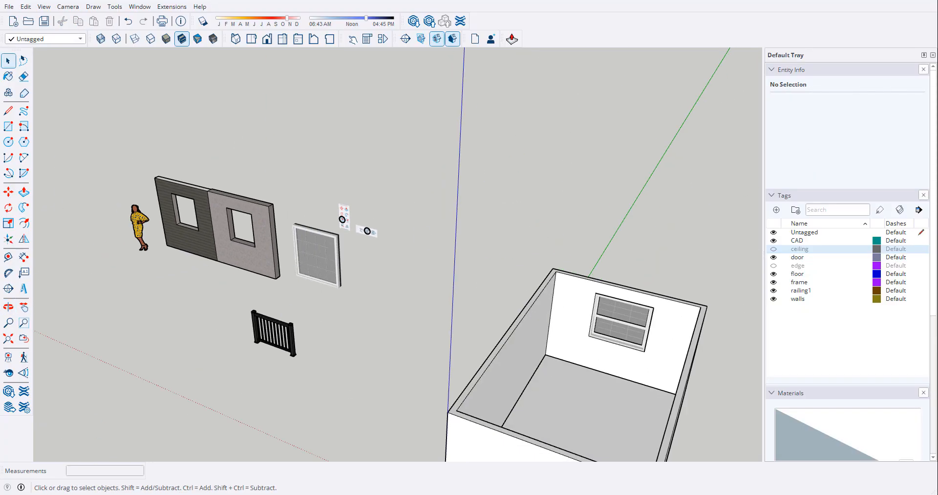
pyautogui.click(638, 315)
pyautogui.scroll(5, 636, 317)
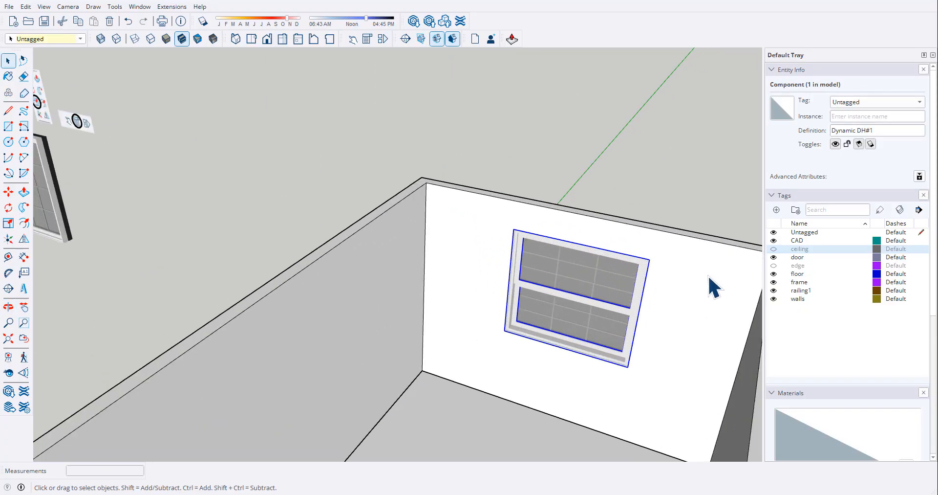
pyautogui.click(698, 287)
pyautogui.click(550, 293)
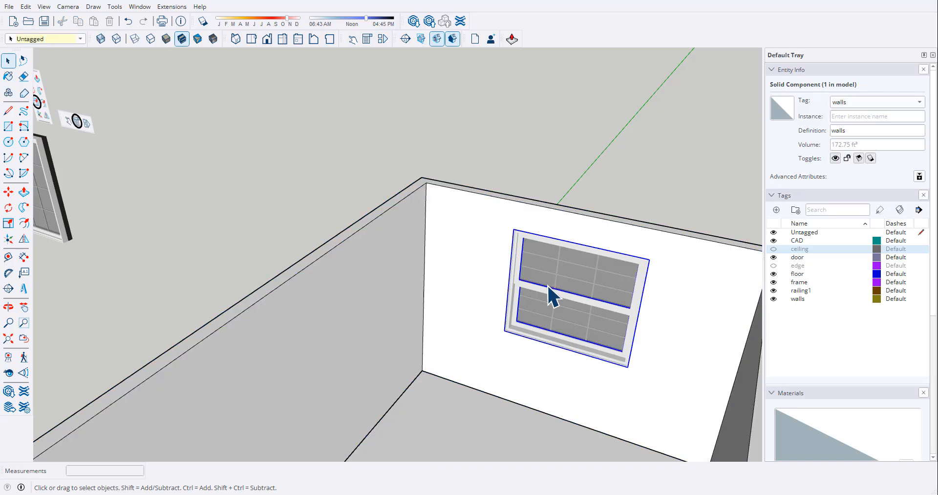
pyautogui.click(440, 251)
pyautogui.click(457, 143)
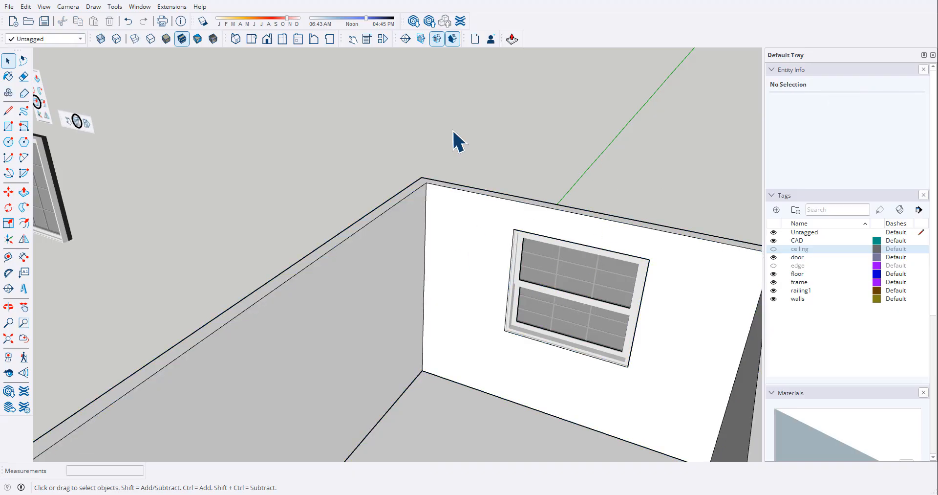
# - Cut the Dynamic DH window and paste it in place inside the walls component
pyautogui.scroll(-10, 465, 159)
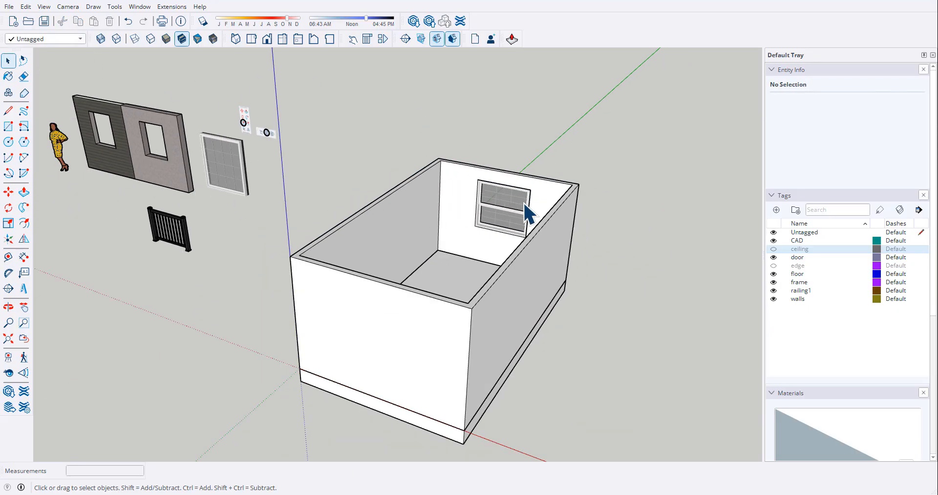
pyautogui.scroll(3, 528, 210)
pyautogui.click(485, 214)
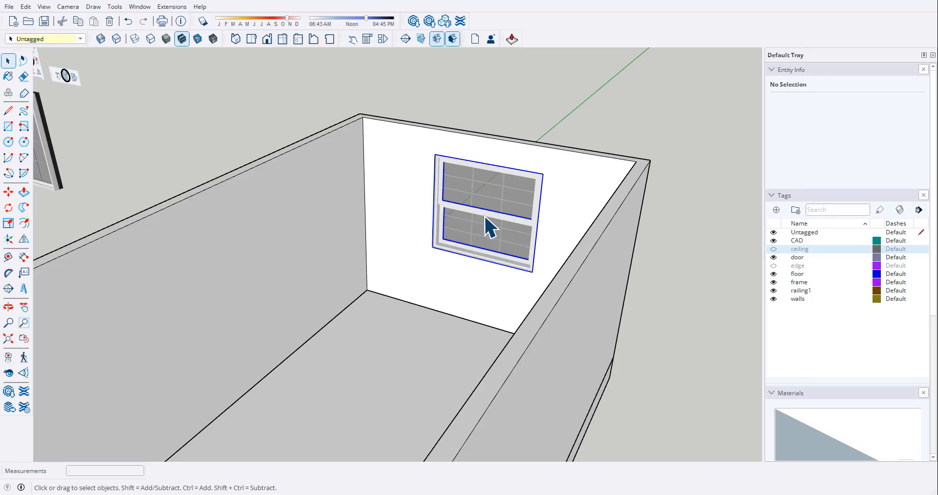
pyautogui.click(26, 6)
pyautogui.click(43, 44)
pyautogui.doubleClick(419, 262)
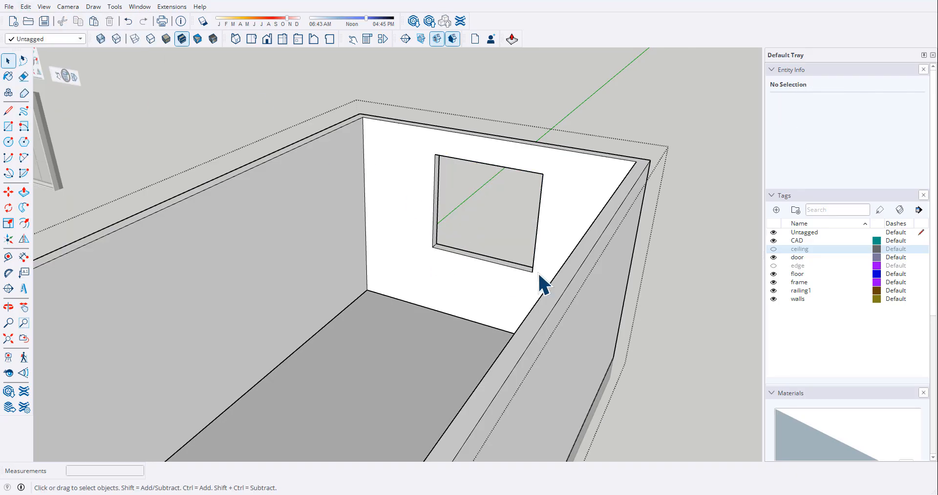
pyautogui.click(26, 7)
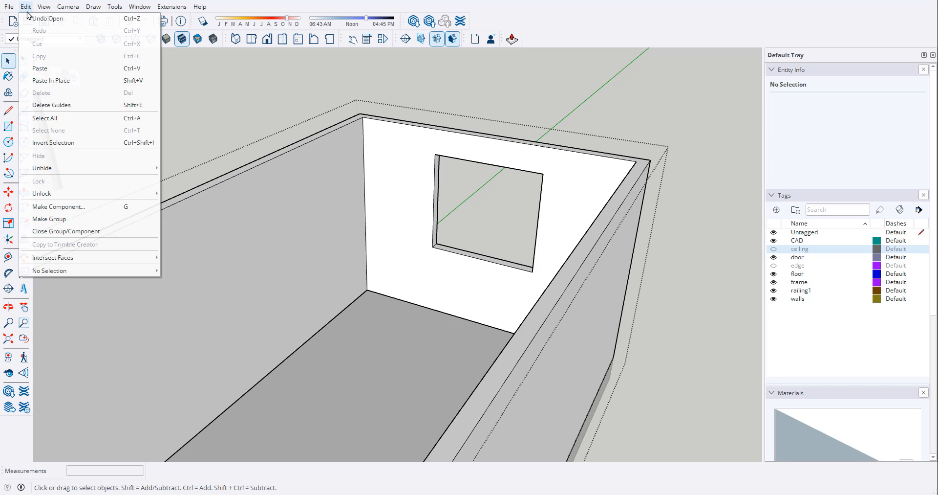
pyautogui.click(61, 81)
pyautogui.scroll(-3, 553, 204)
pyautogui.click(647, 230)
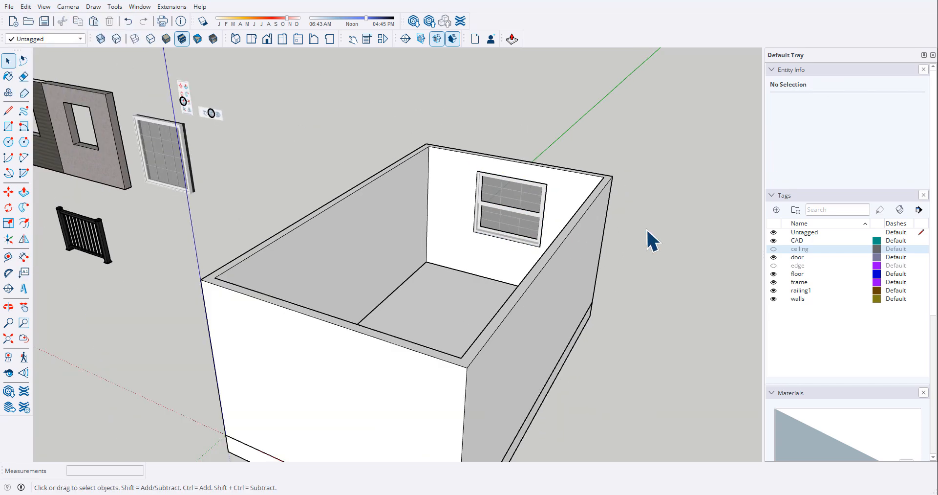
# - Hide and reshow the walls tag to check whether the nested window follows its visibility
pyautogui.click(774, 298)
pyautogui.click(773, 299)
# - Delete the person figure, sample wall panels, spare window, railing and reference images beside the room
pyautogui.scroll(-5, 508, 267)
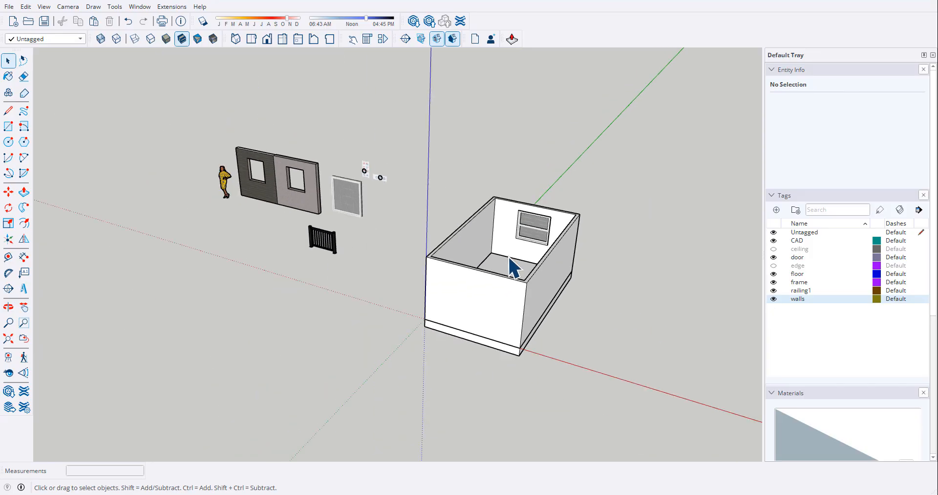
pyautogui.moveTo(142, 138); pyautogui.dragTo(142, 139)
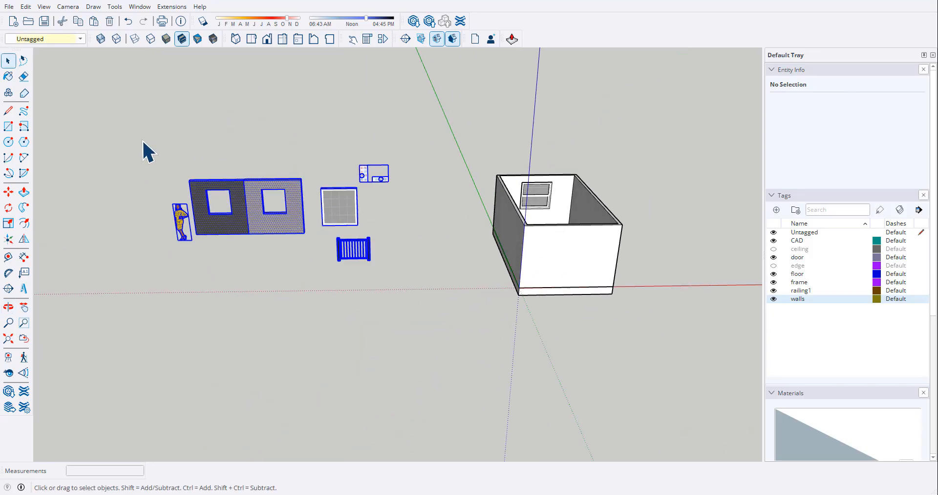
pyautogui.press('Delete')
# - Purge all unused components, tags and materials from the entire model through the Model Info statistics
pyautogui.moveTo(591, 293); pyautogui.dragTo(269, 299, button='middle')
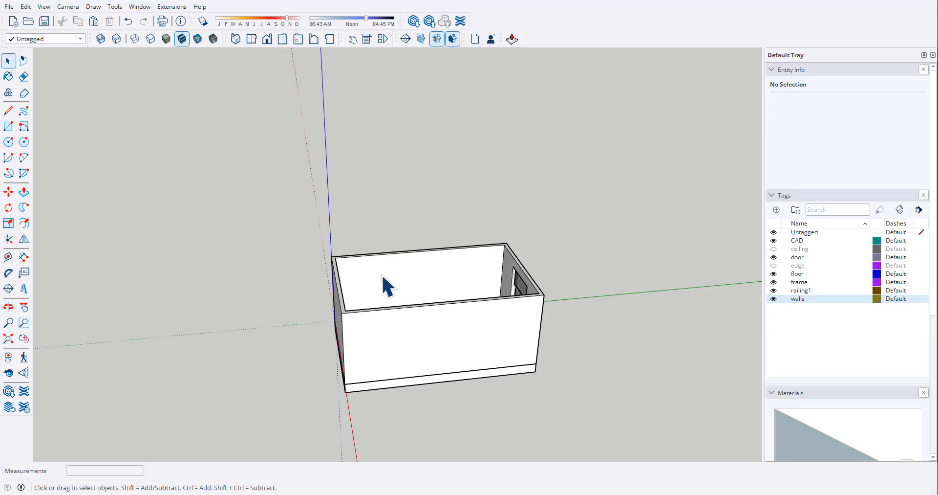
pyautogui.moveTo(383, 287); pyautogui.dragTo(400, 298, button='middle')
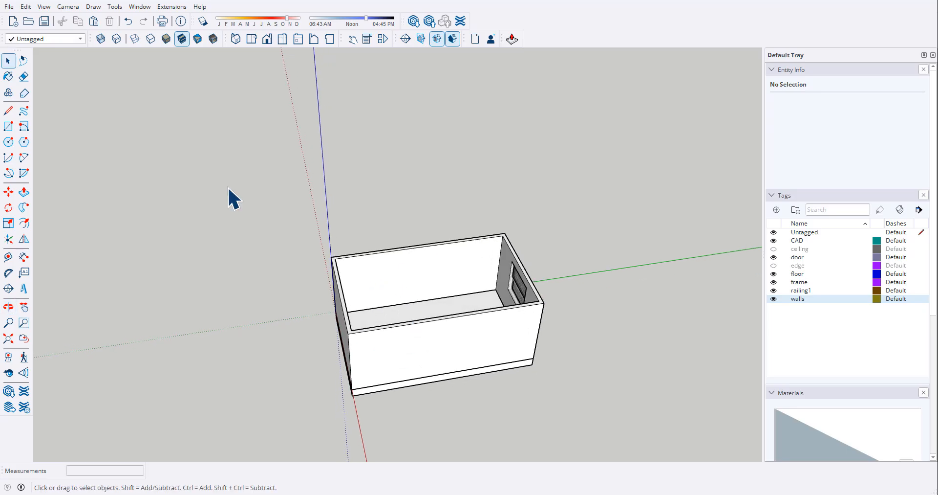
pyautogui.moveTo(499, 359); pyautogui.dragTo(684, 291, button='middle')
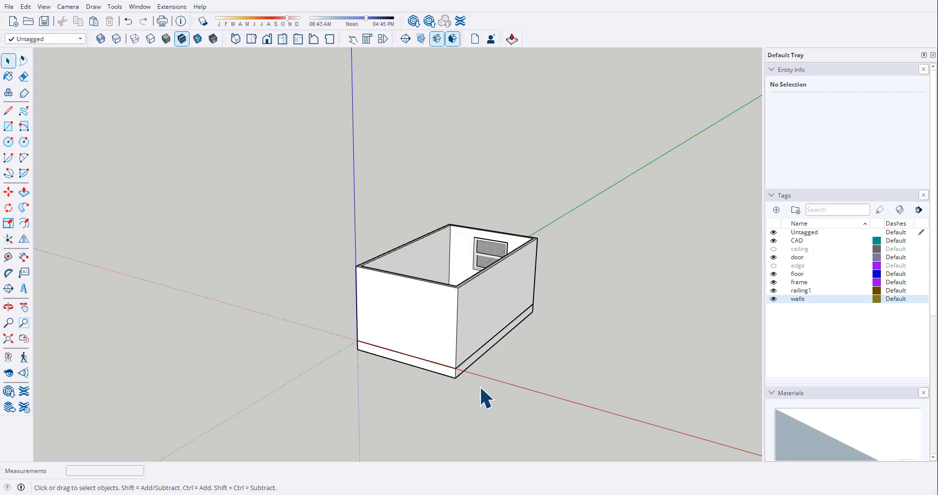
pyautogui.click(147, 6)
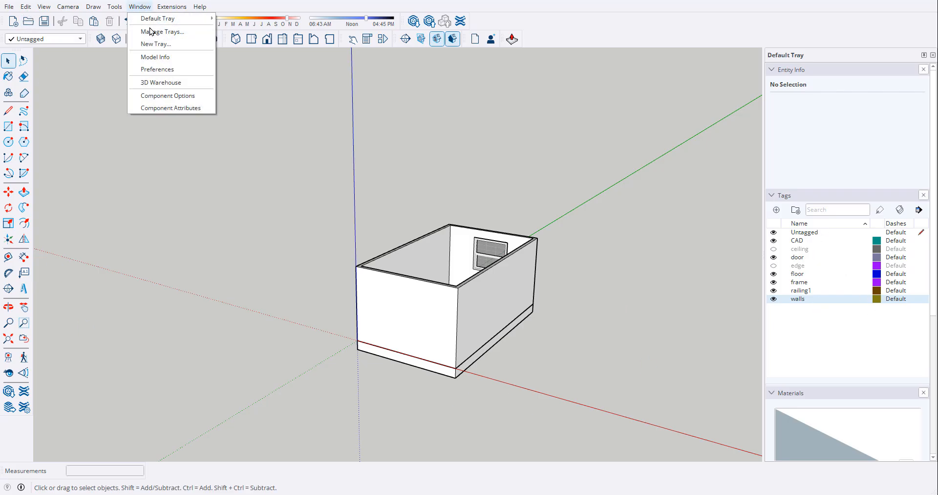
pyautogui.click(156, 57)
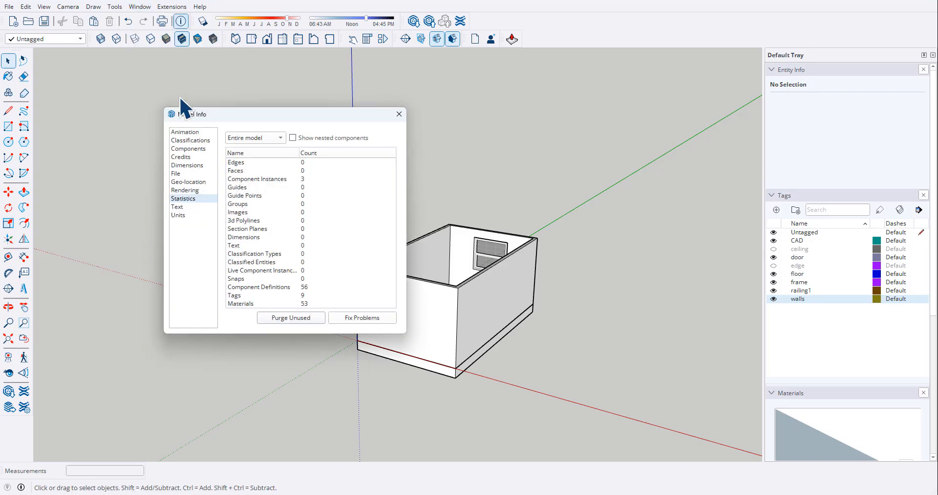
pyautogui.click(300, 318)
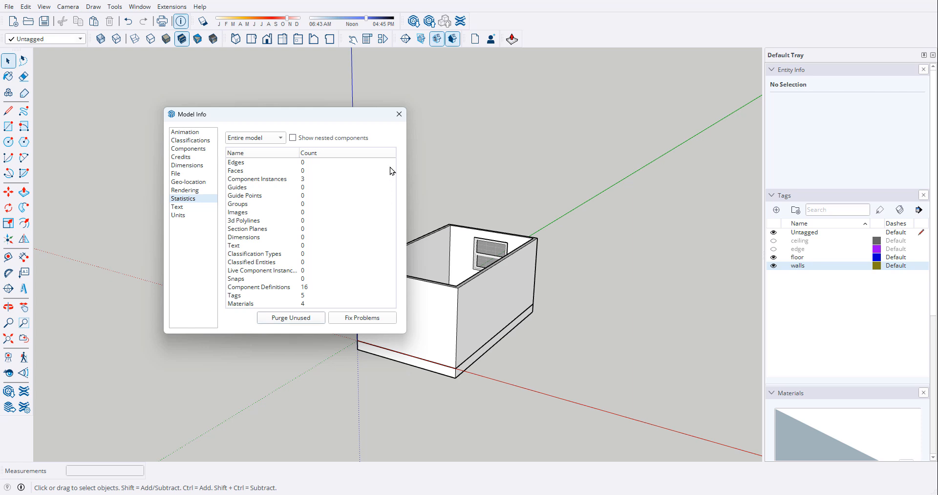
pyautogui.click(400, 114)
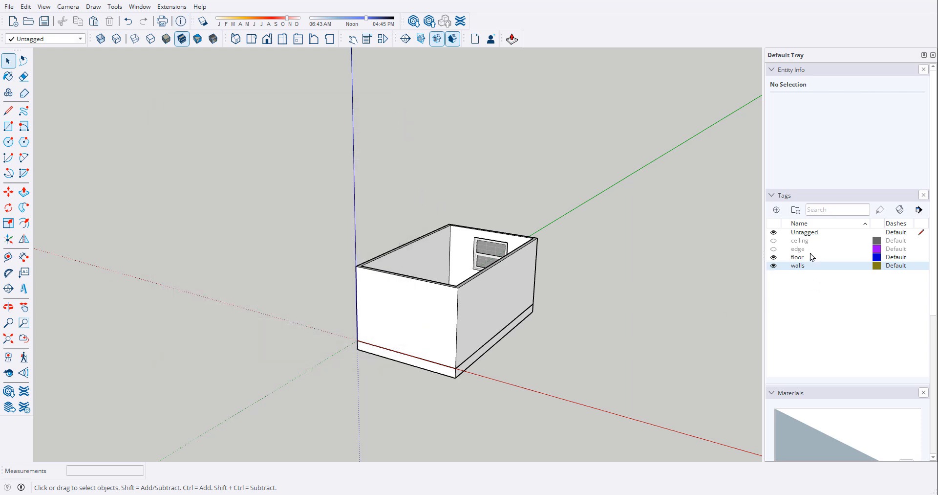
# - Make the ceiling tag visible and view the closed room from the window wall's outer side
pyautogui.click(774, 240)
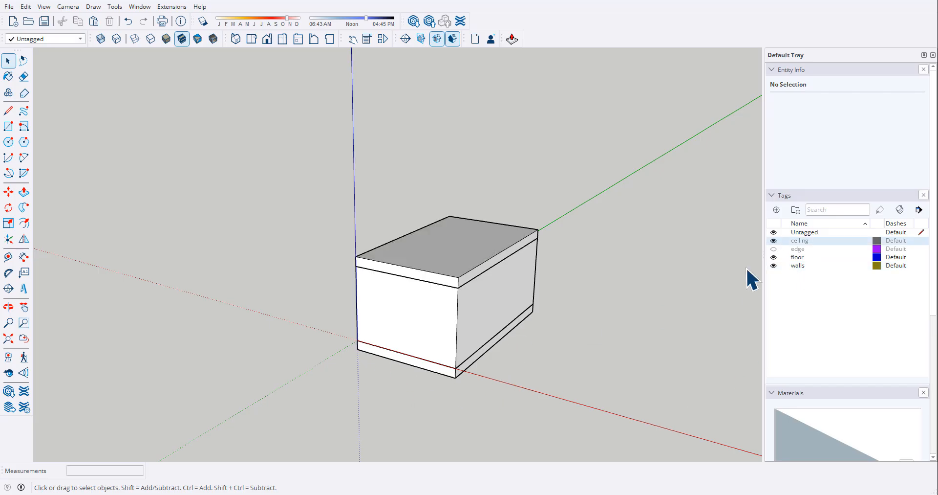
pyautogui.moveTo(425, 391); pyautogui.dragTo(335, 345, button='middle')
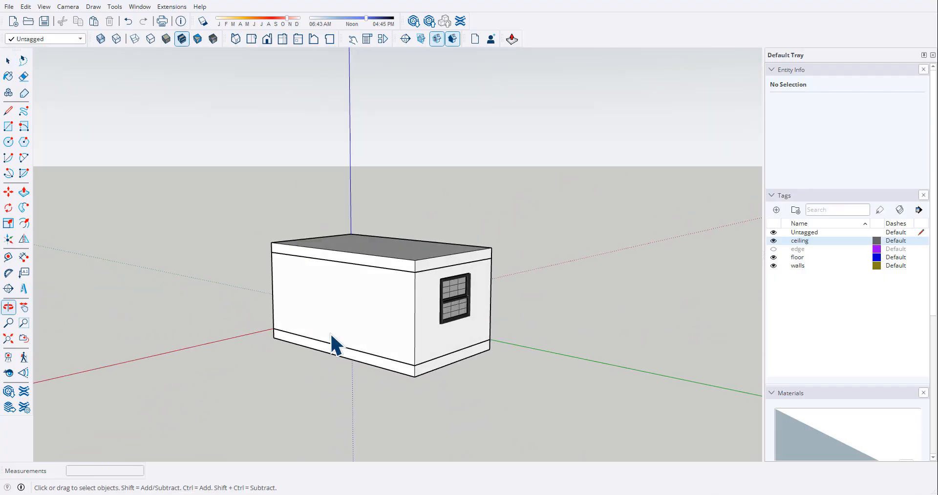